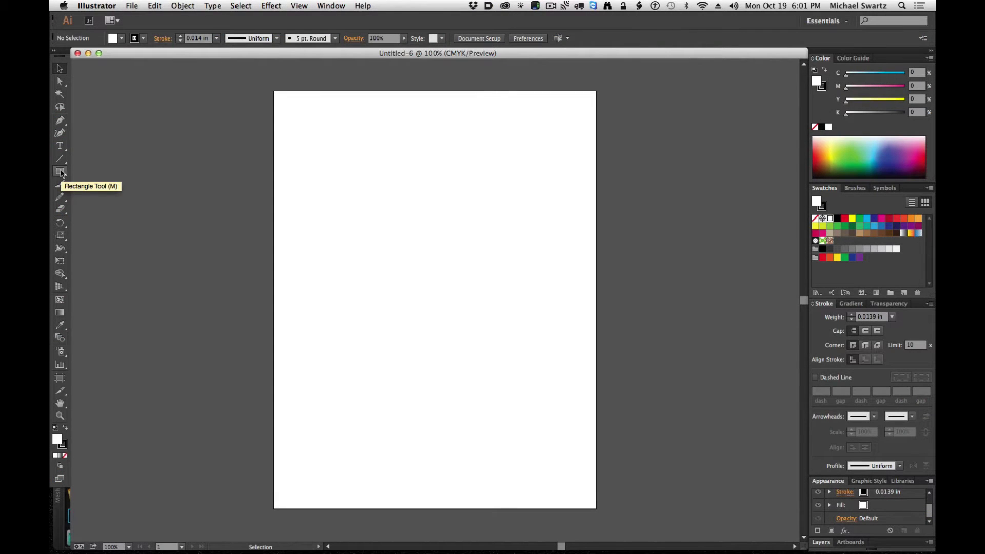
- Draw a six-sided polygon with a 50 pt radius using the Polygon Tool
click(61, 172)
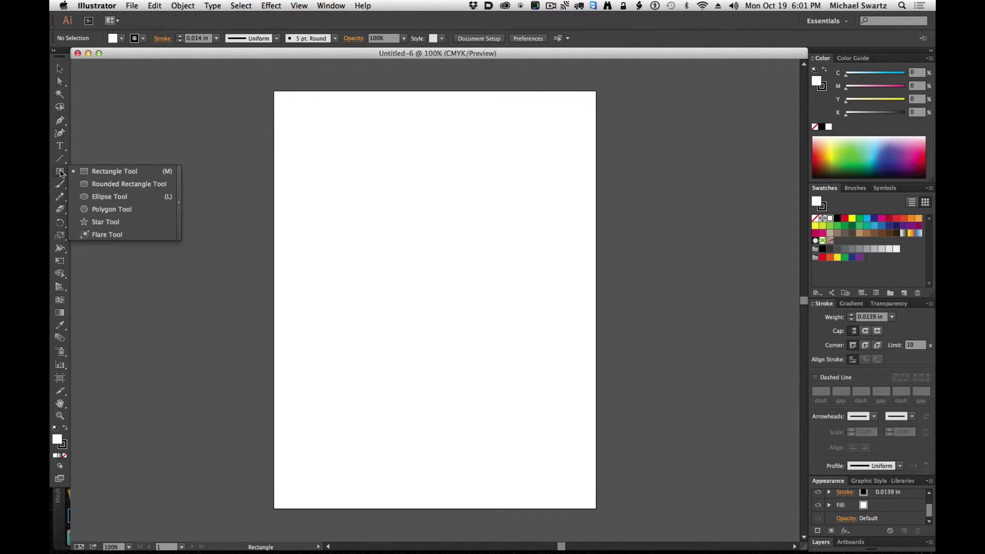
click(118, 210)
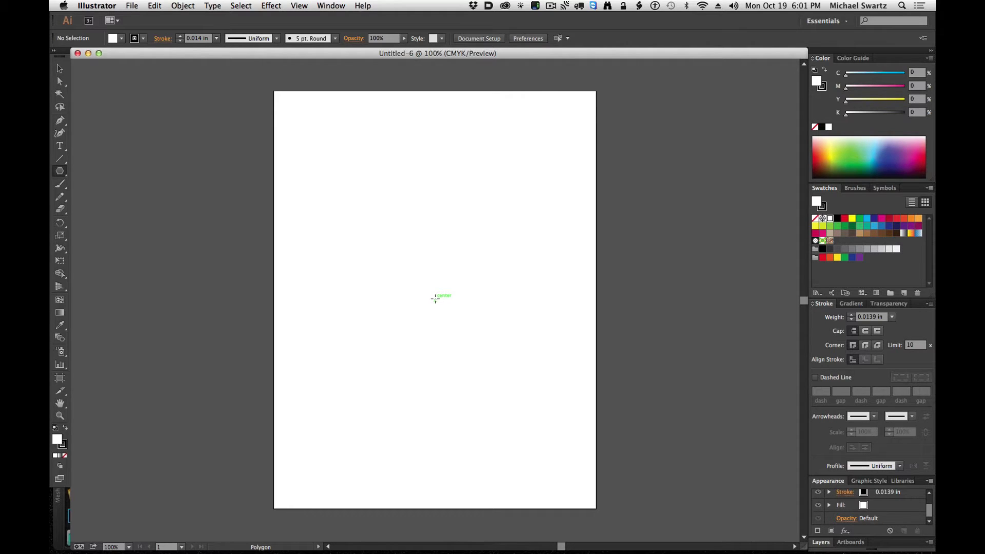
click(436, 298)
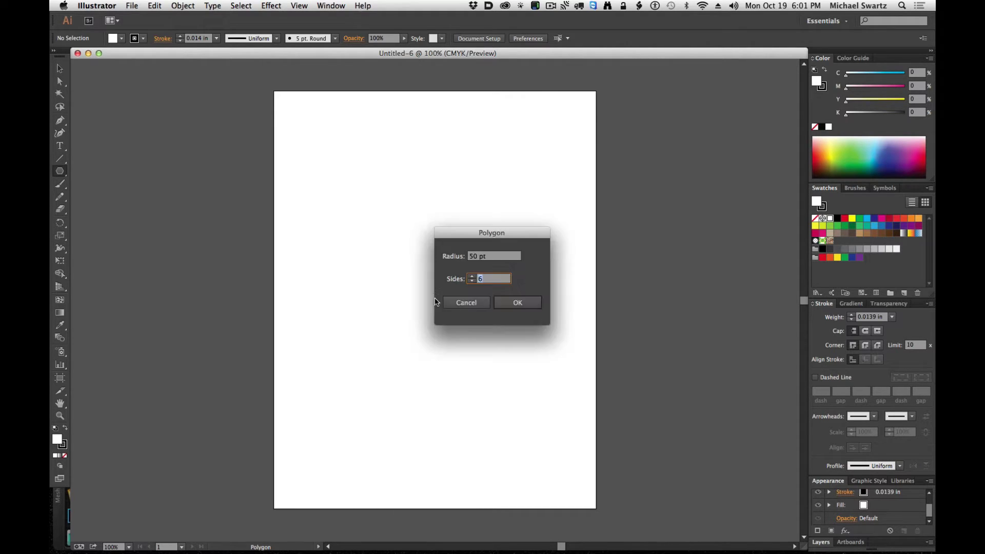
key(Tab)
click(518, 300)
click(517, 301)
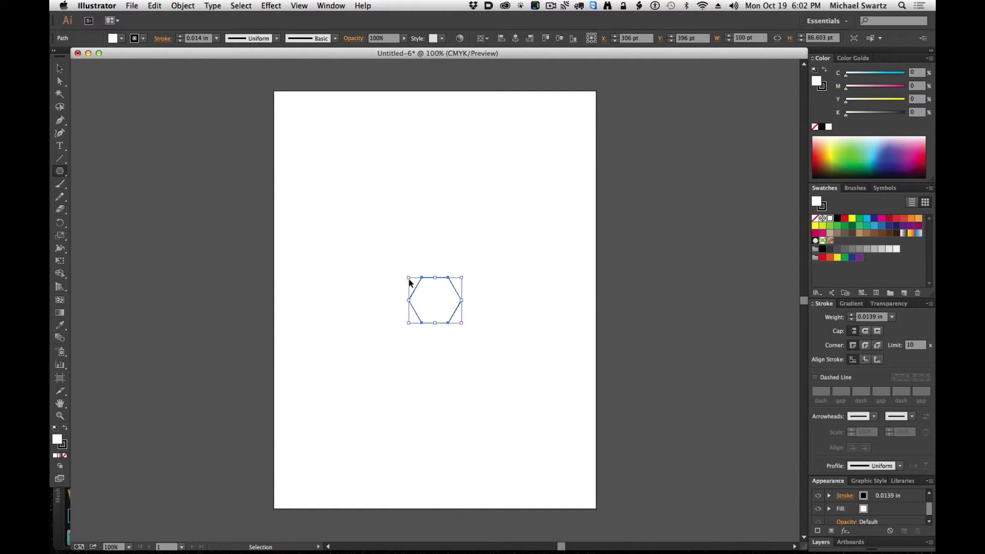
- Zoom in on the hexagon, switch to the Selection Tool and open the Window menu
key(super+space)
drag(392, 260, 502, 346)
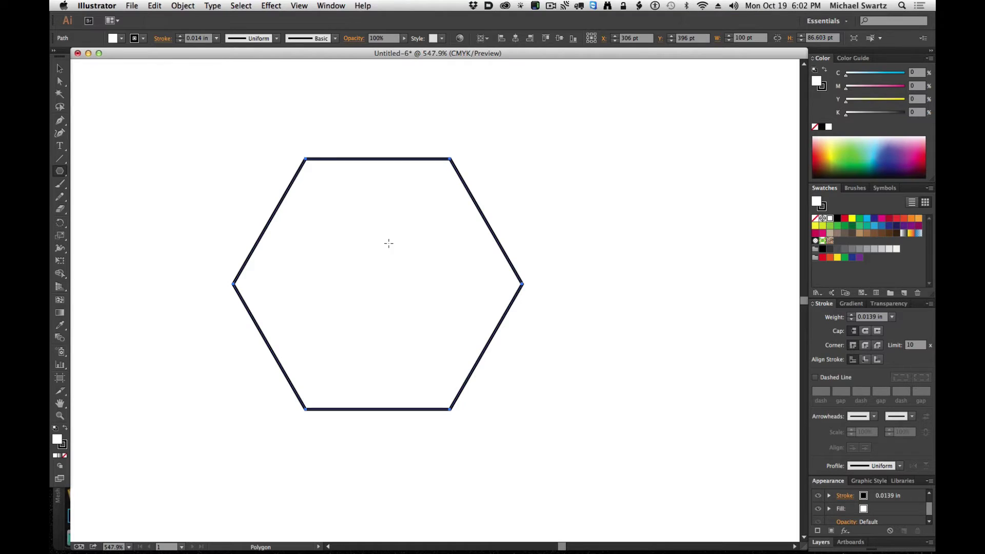
click(59, 68)
click(337, 4)
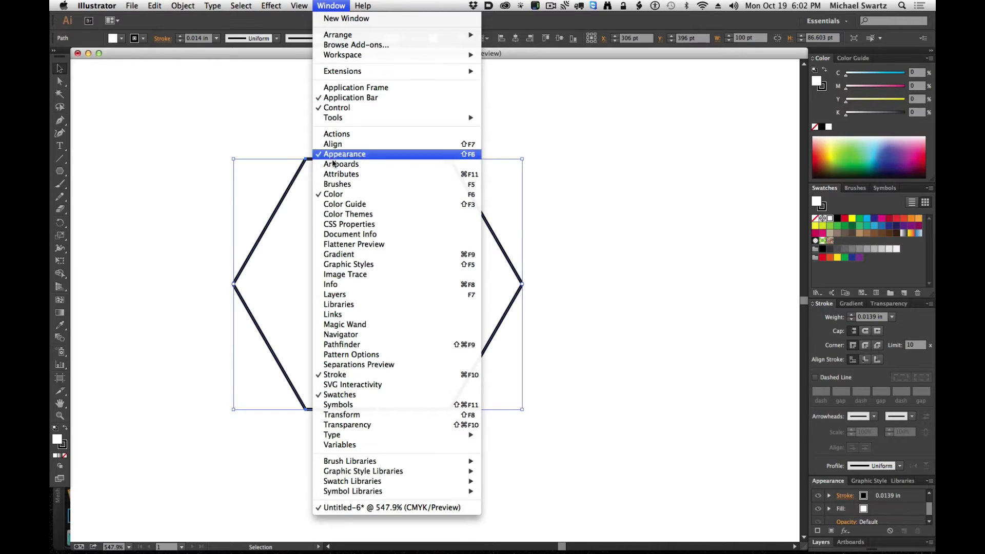
- Make the hexagon's gradient radial with its midpoint location at 80%
click(367, 257)
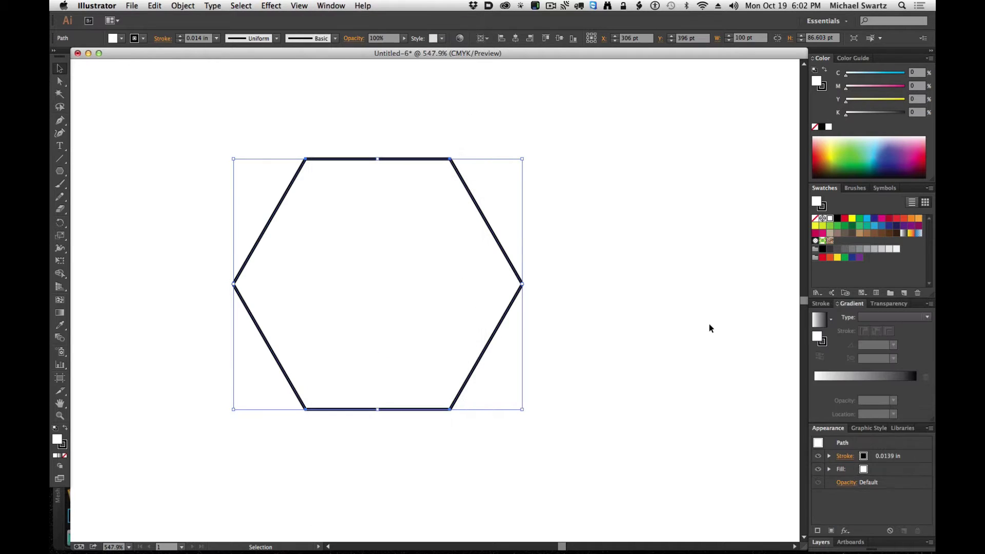
click(878, 319)
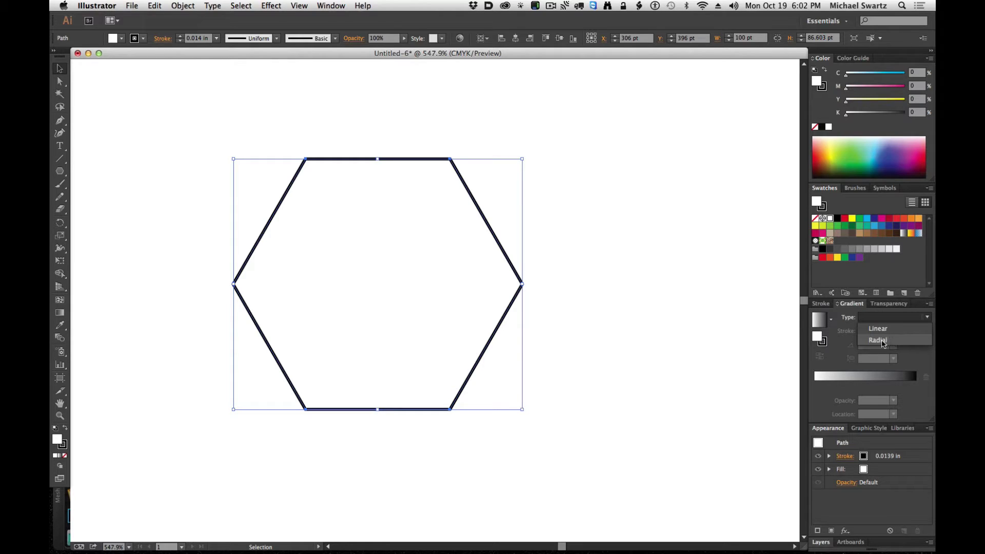
click(878, 340)
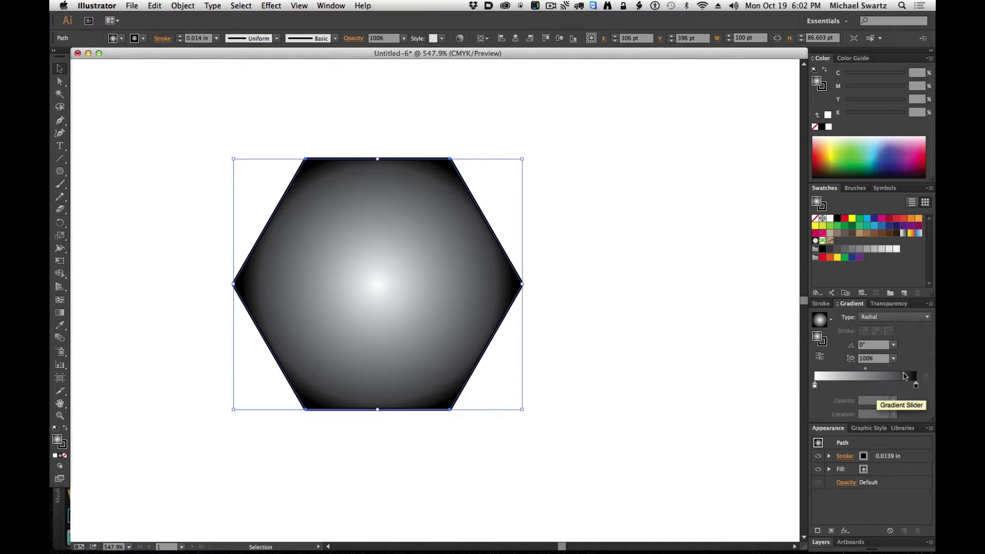
drag(865, 368, 894, 371)
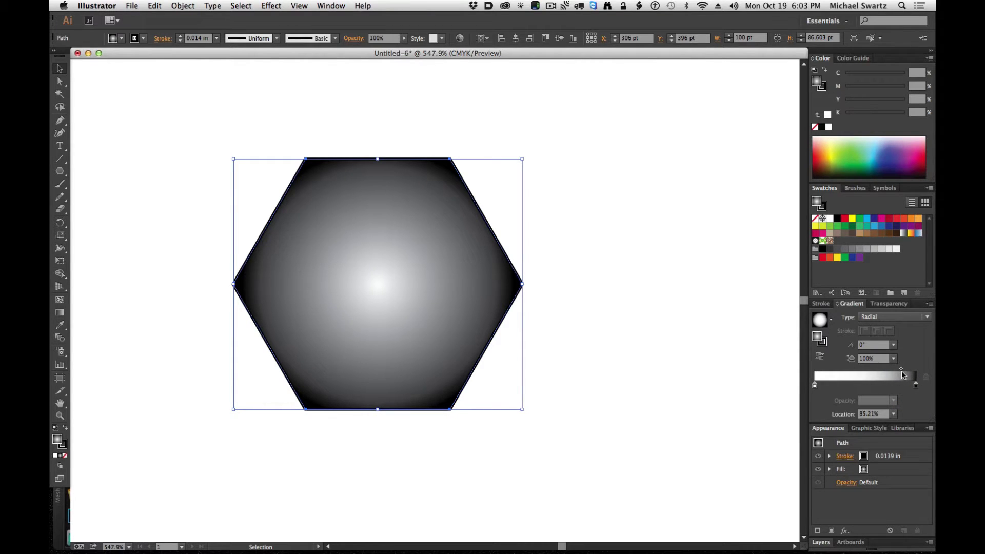
drag(901, 371, 897, 371)
click(878, 414)
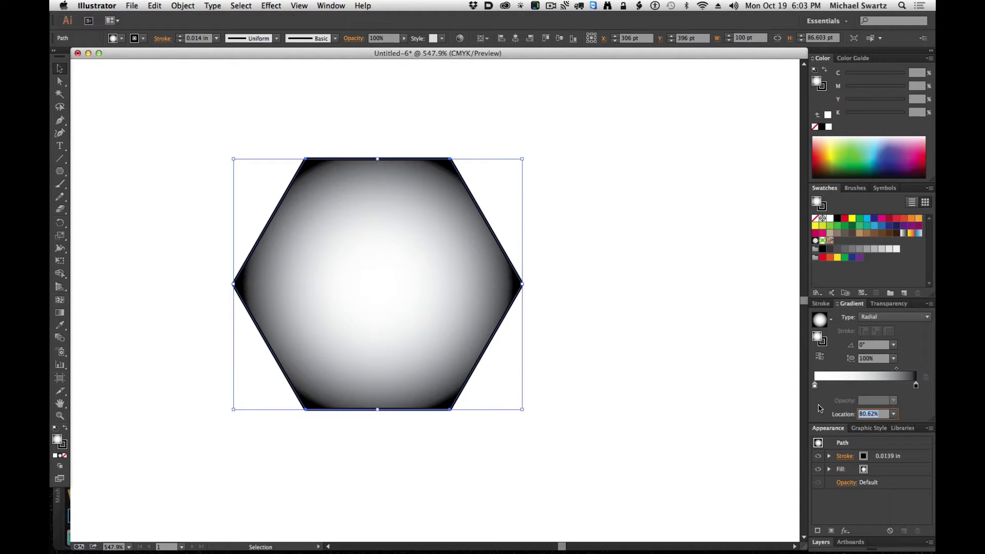
text(80)
key(Return)
- Add a grey stop, delete the black stop, and move the grey stop to the gradient's end
click(897, 384)
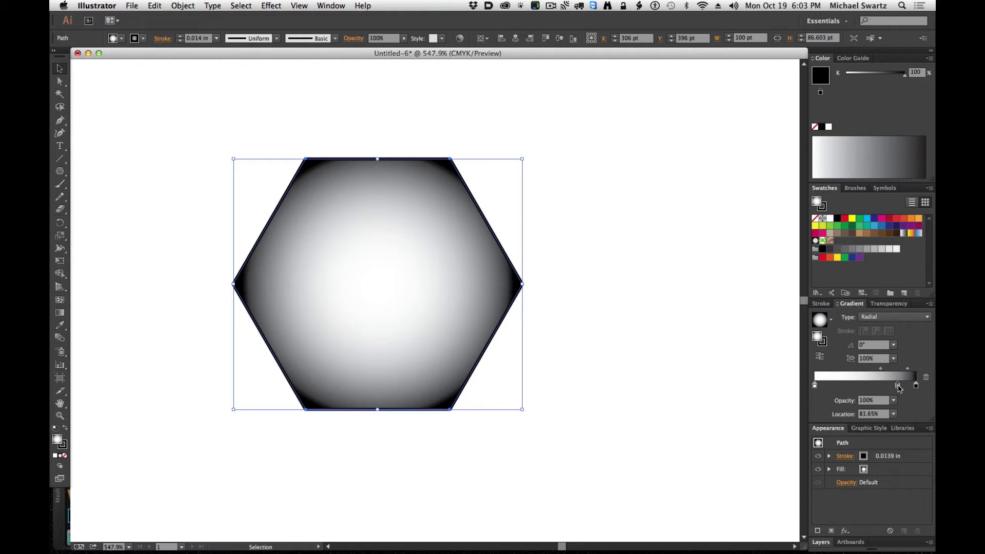
drag(898, 386, 897, 386)
click(916, 386)
drag(918, 389, 918, 405)
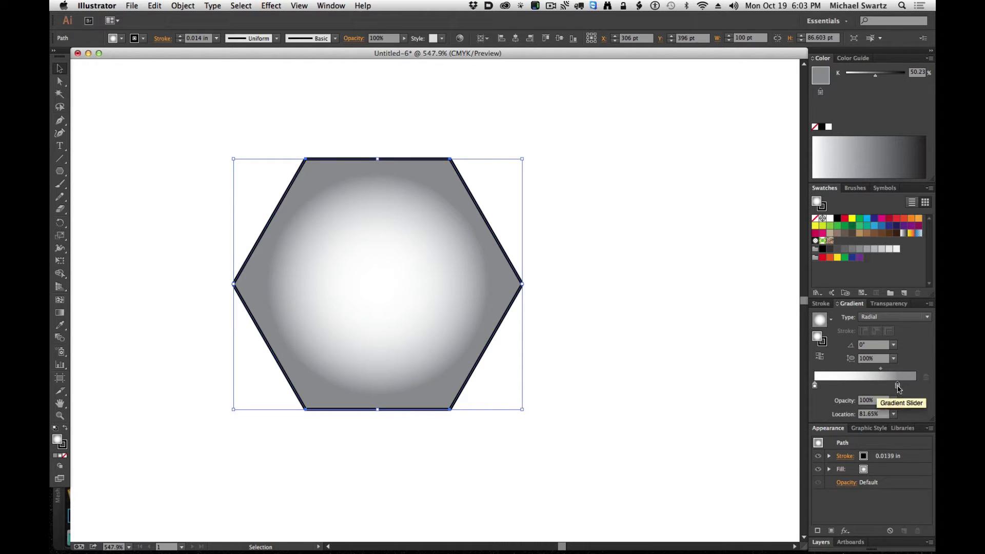
drag(898, 386, 918, 388)
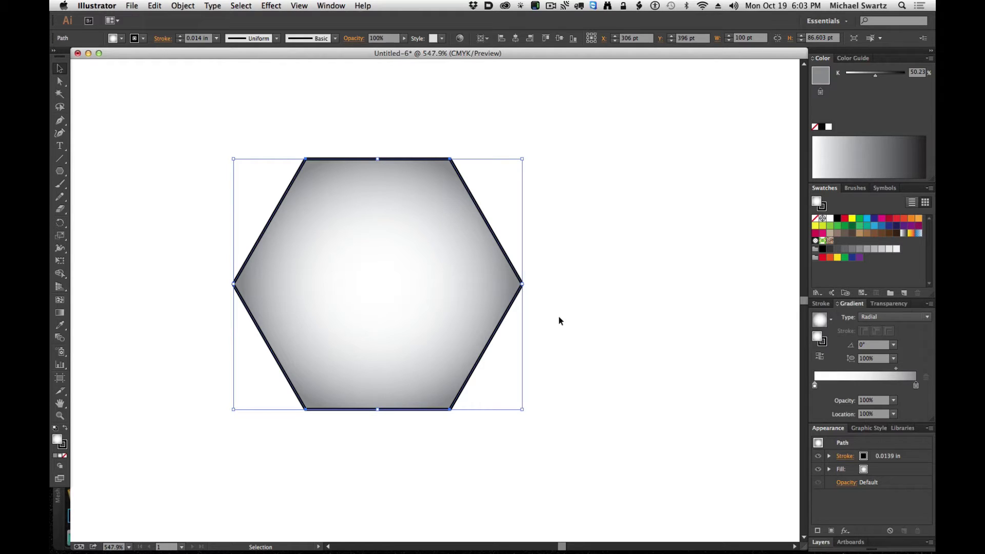
- Fit the artboard in view and turn the hexagon into a pattern with Object > Pattern > Make
key(a)
key(super+1)
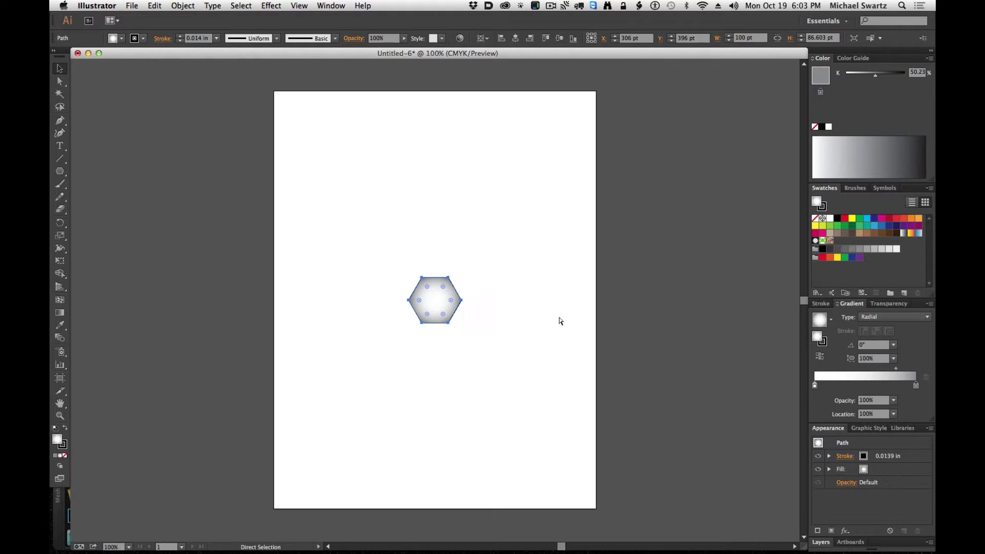
key(v)
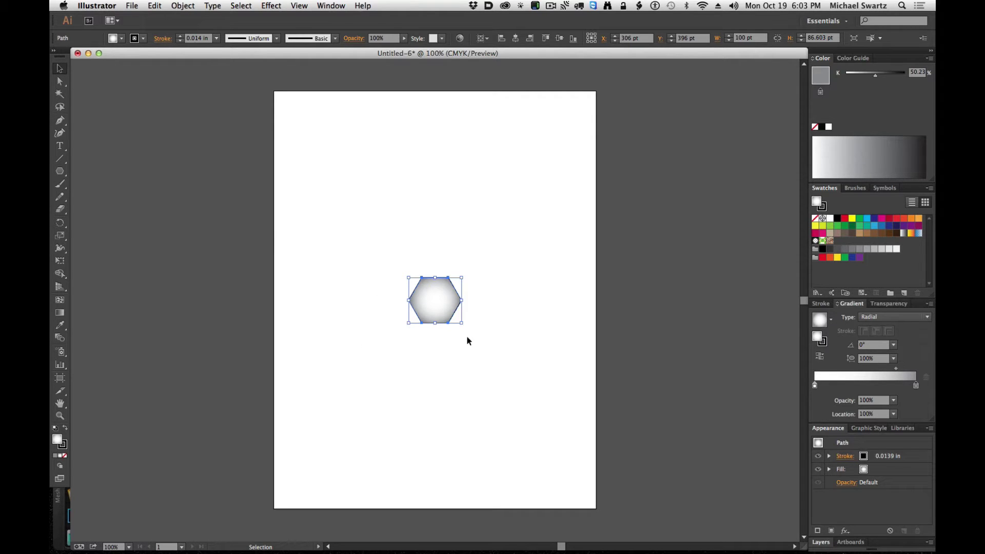
click(180, 5)
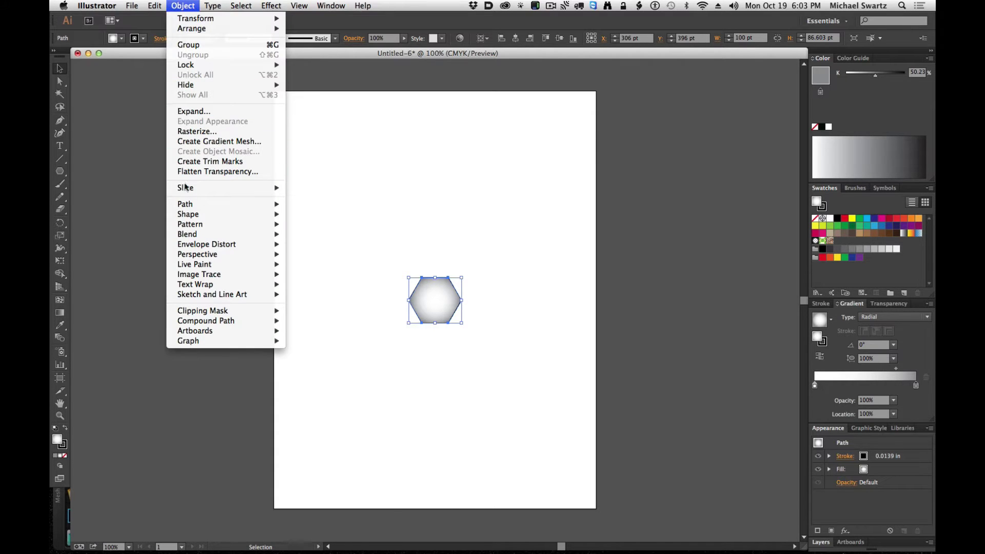
mouse_move(231, 224)
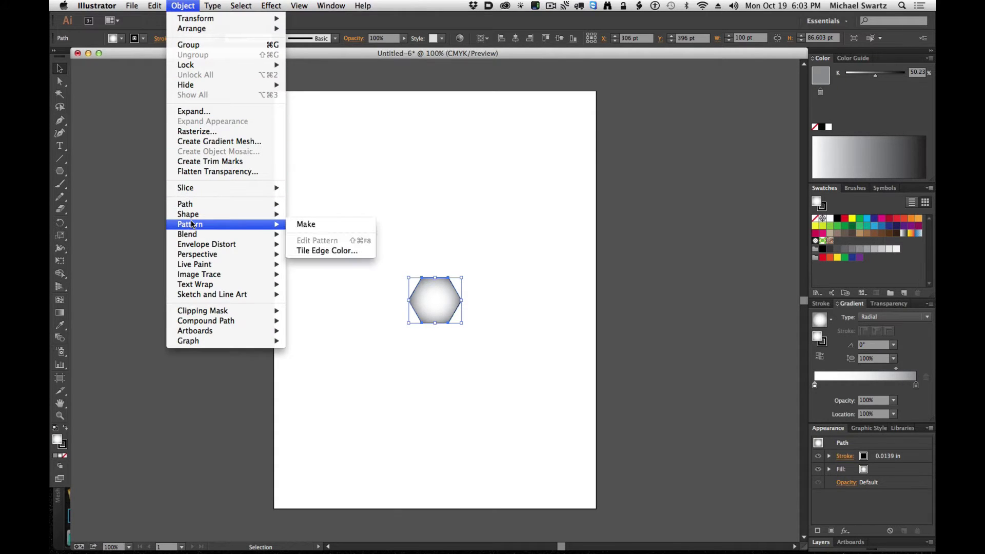
click(350, 225)
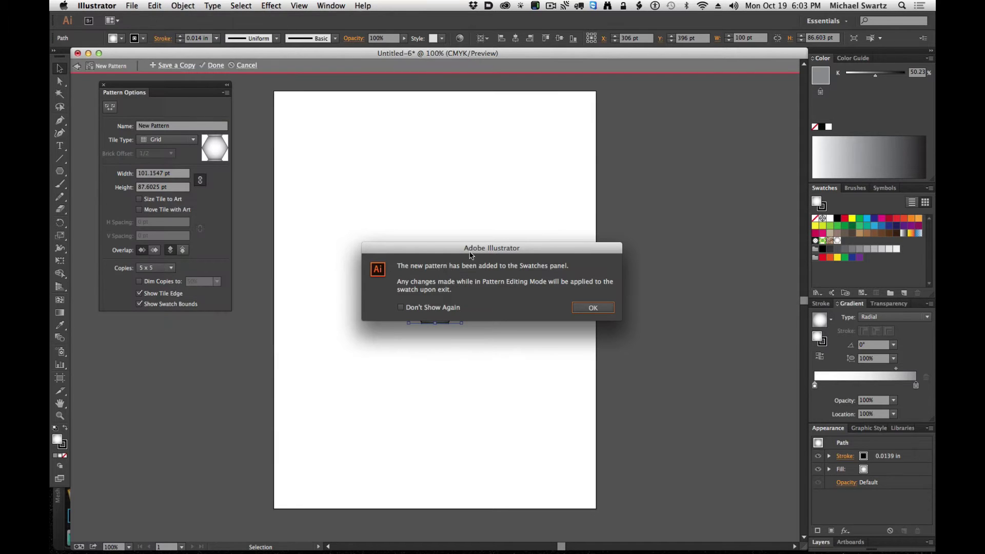
click(593, 308)
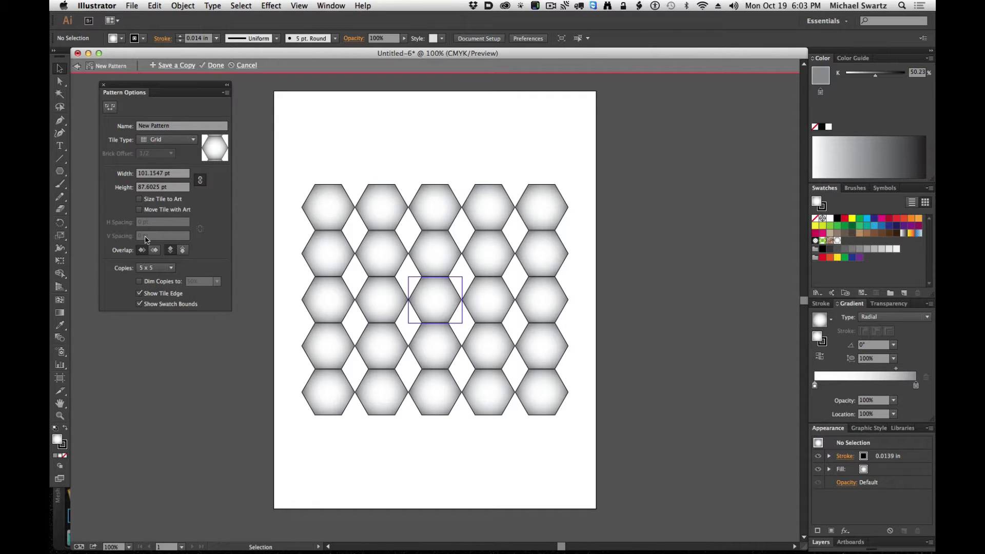
- Set the pattern's Tile Type to Hex by Column and finish pattern editing
drag(147, 85, 183, 131)
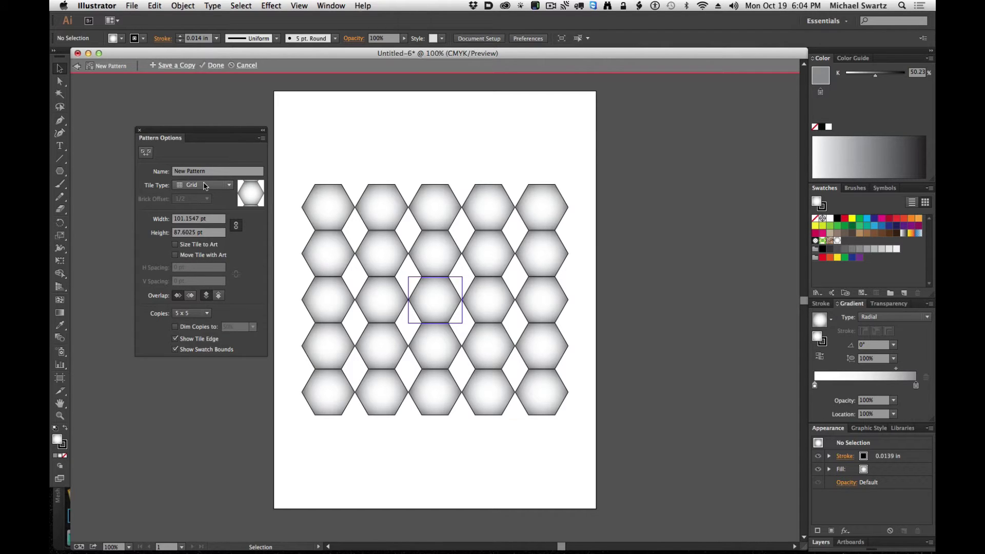
click(205, 186)
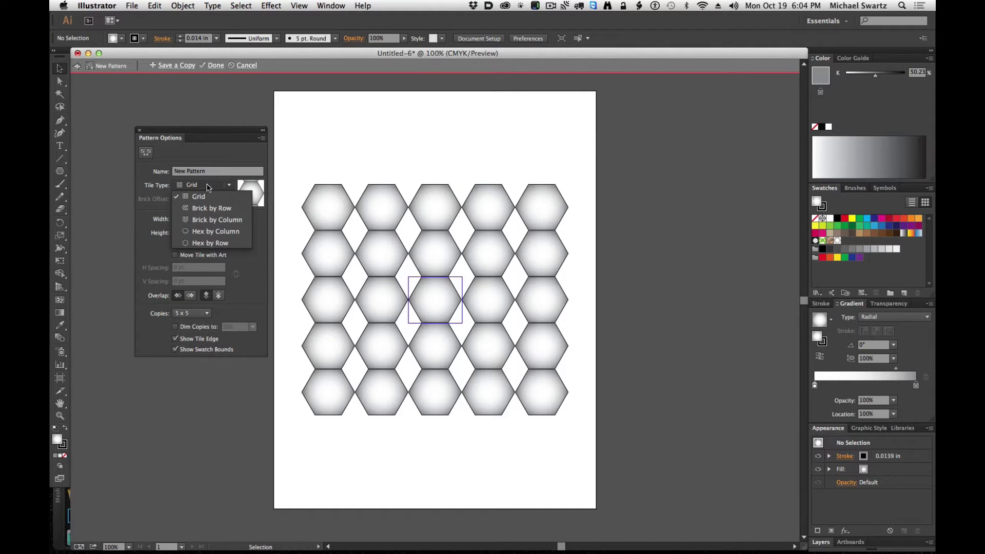
click(221, 234)
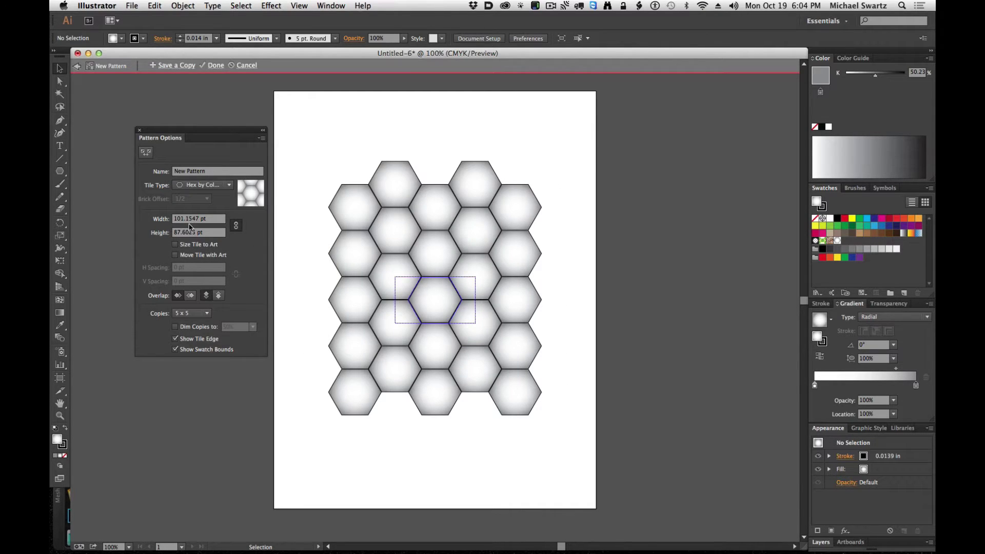
click(184, 313)
click(169, 328)
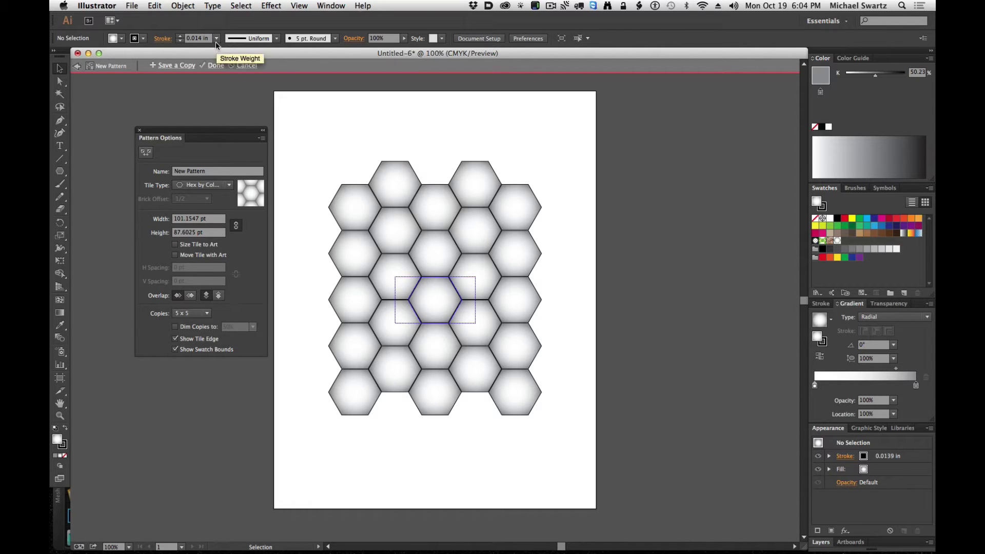
click(213, 66)
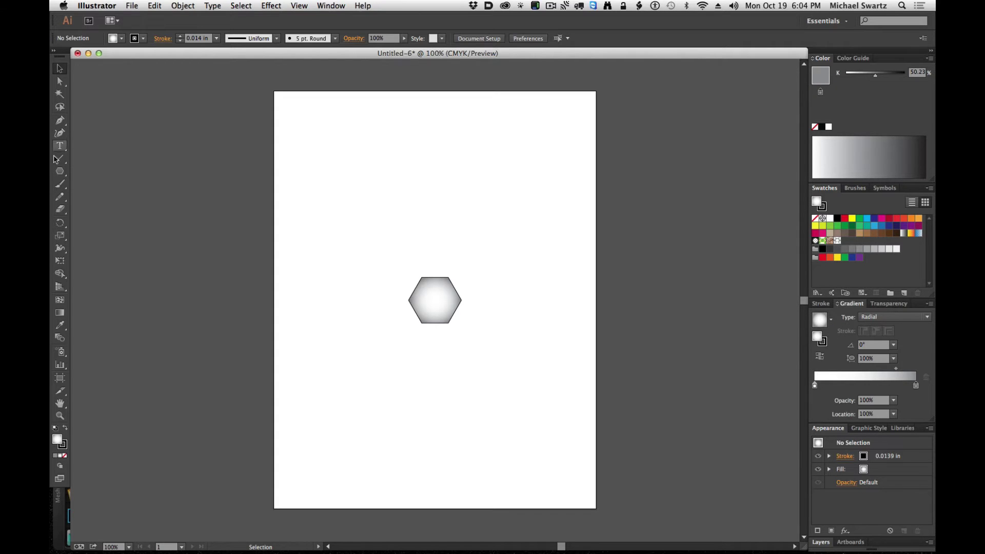
- Check the hexagon's size, then draw a 150 × 87 pt rectangle
drag(59, 172, 96, 172)
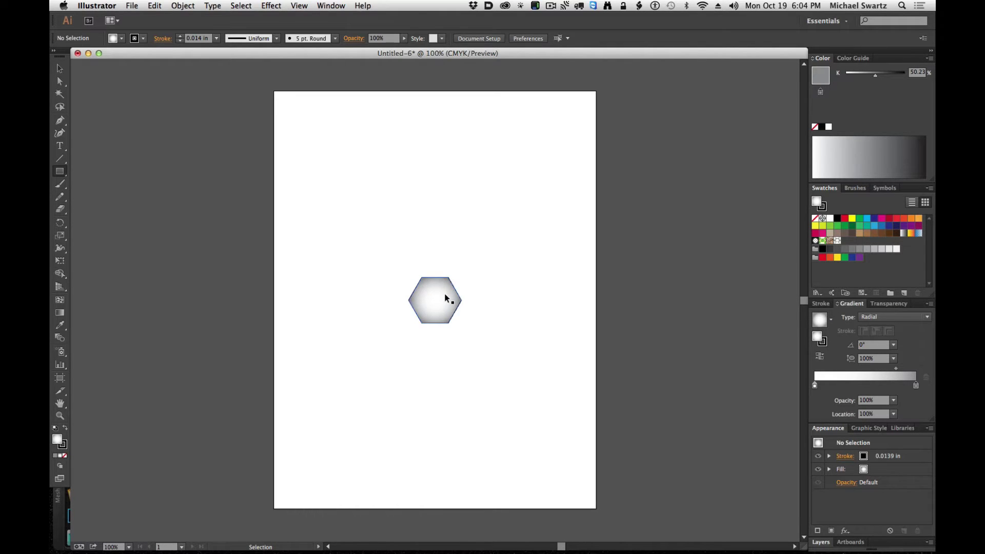
click(59, 68)
click(454, 304)
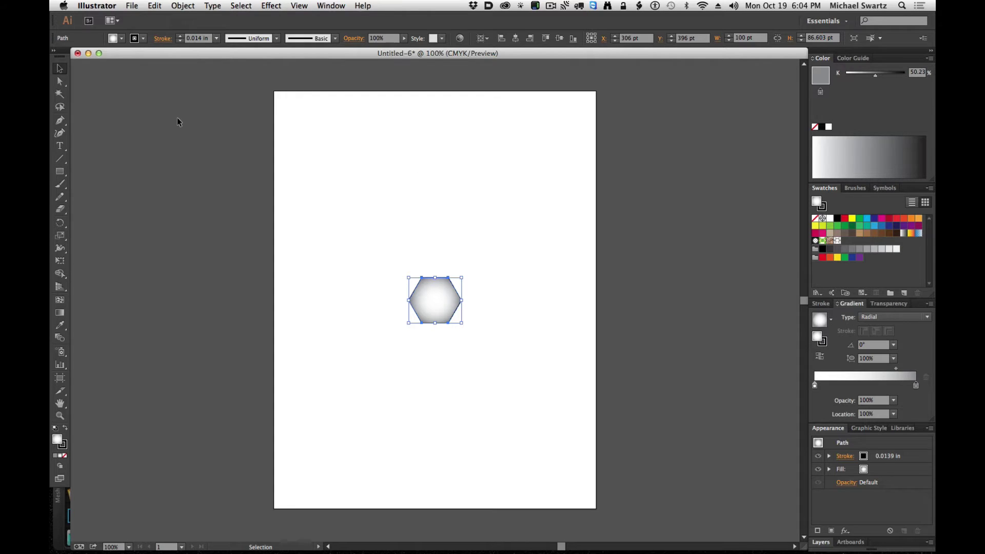
drag(62, 176, 105, 170)
click(382, 174)
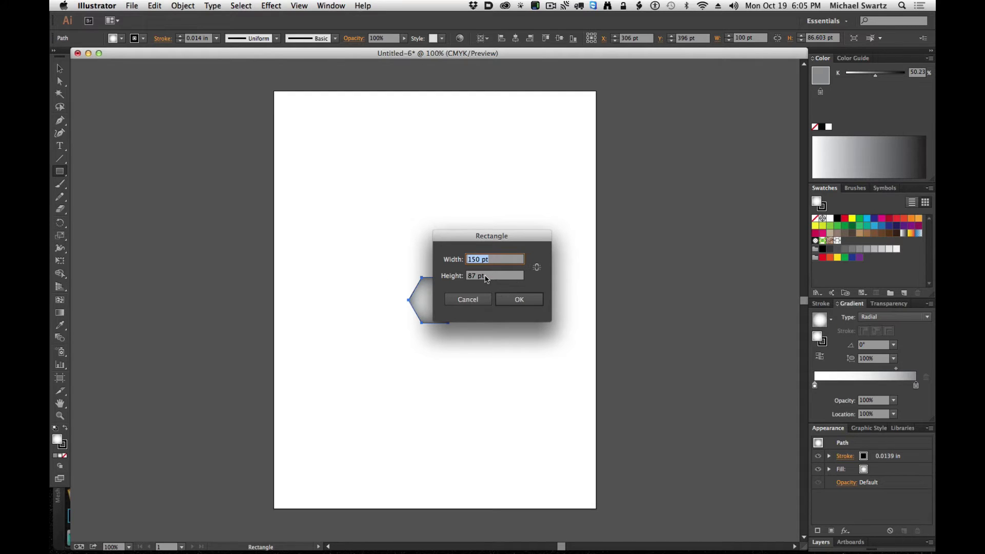
key(Tab)
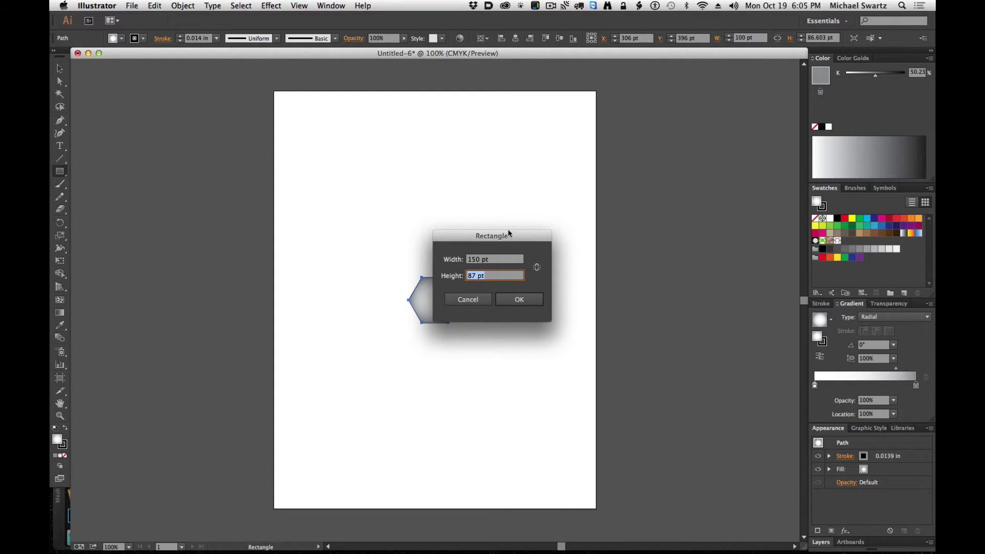
click(518, 300)
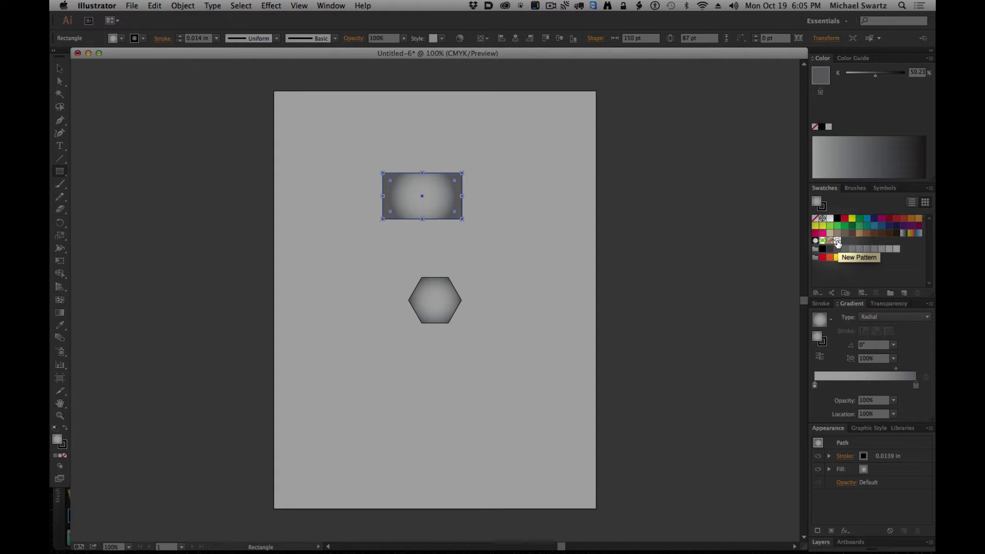
- Fill the rectangle with the New Pattern hexagon swatch and zoom in on it
click(837, 241)
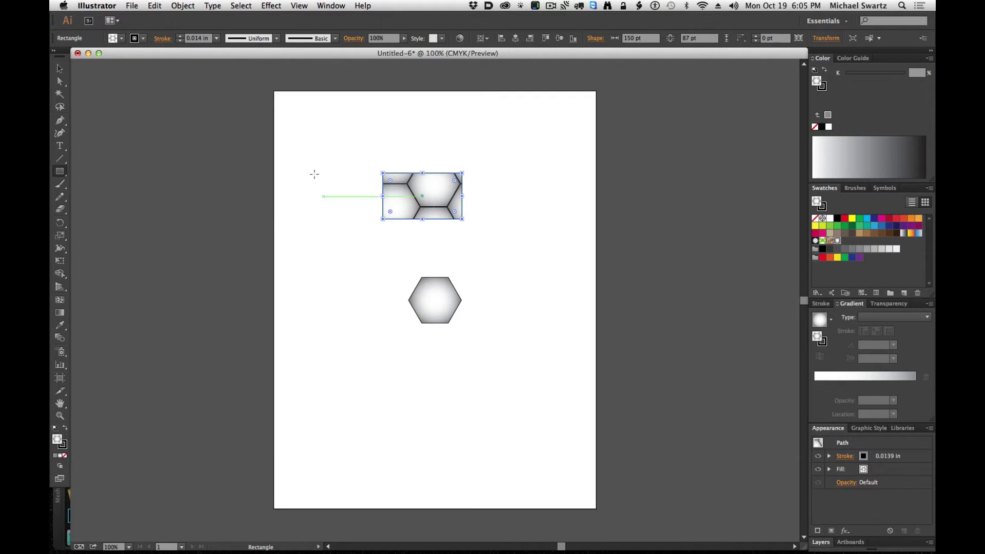
key(super+space)
drag(360, 148, 491, 241)
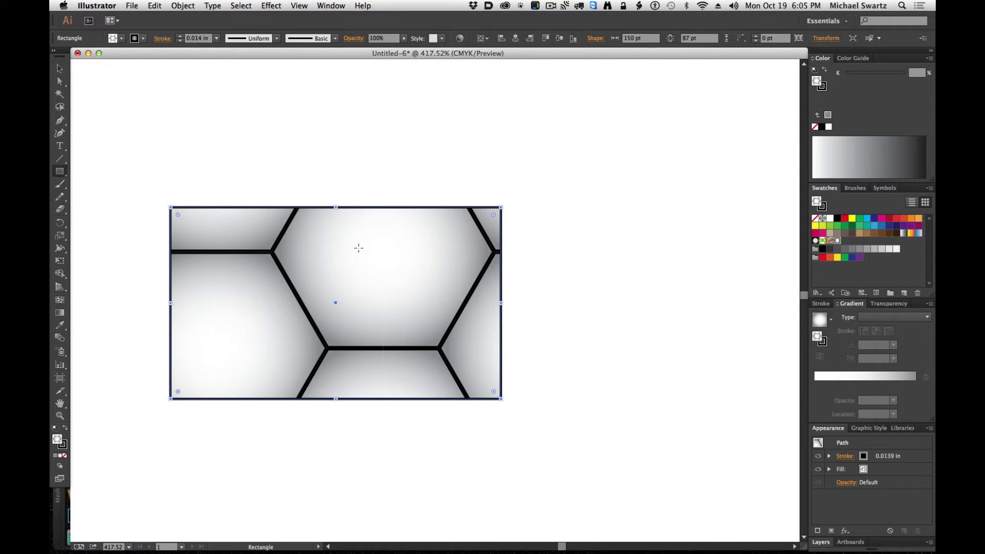
click(60, 69)
click(144, 164)
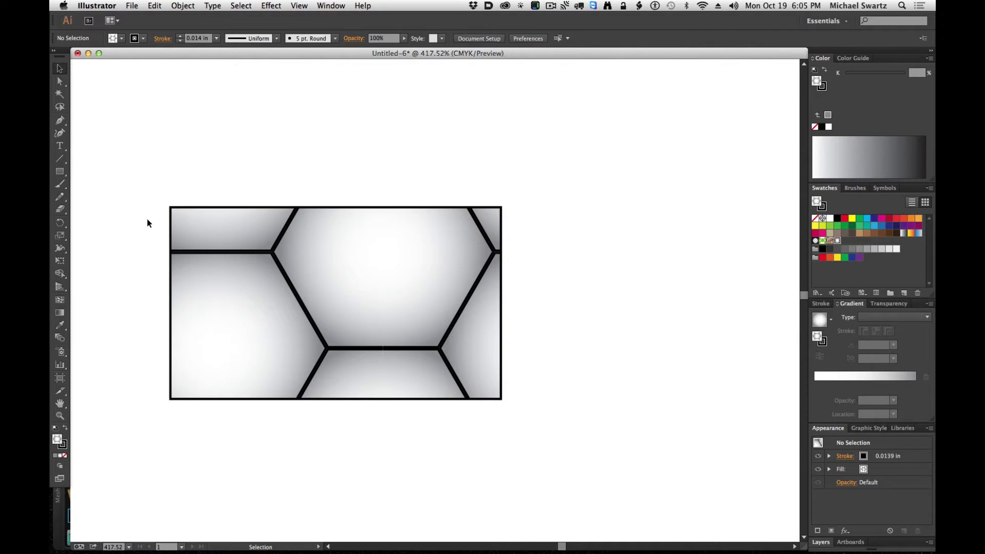
click(187, 208)
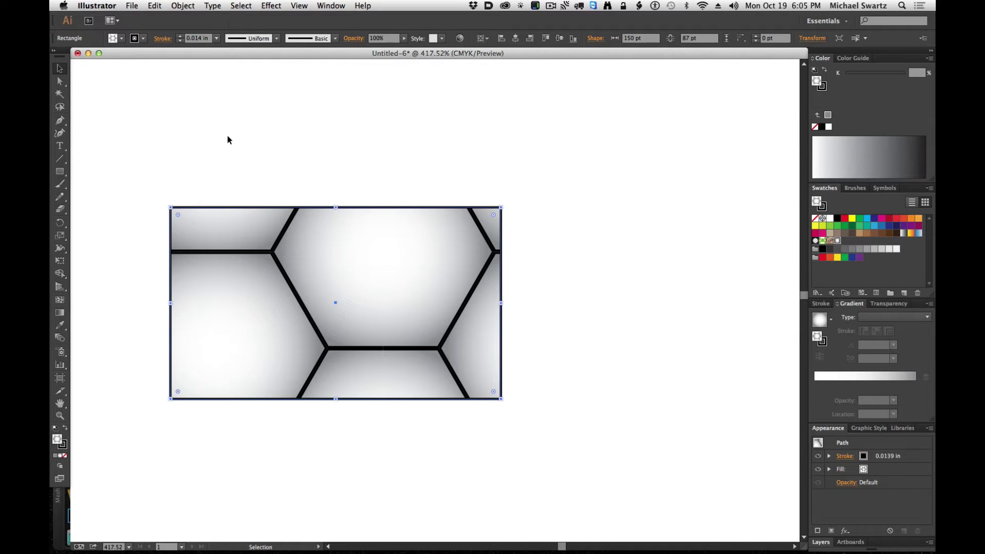
- Set the rectangle's stroke weight to 0, copy it, and switch to Photoshop
triple_click(205, 38)
text(0)
key(Return)
key(a)
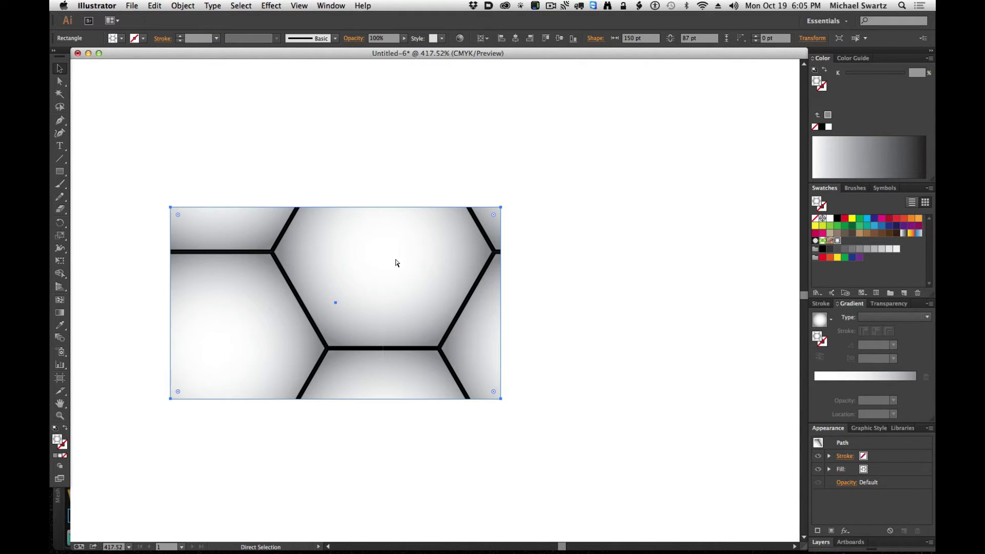
key(super+Tab)
key(super+Tab)
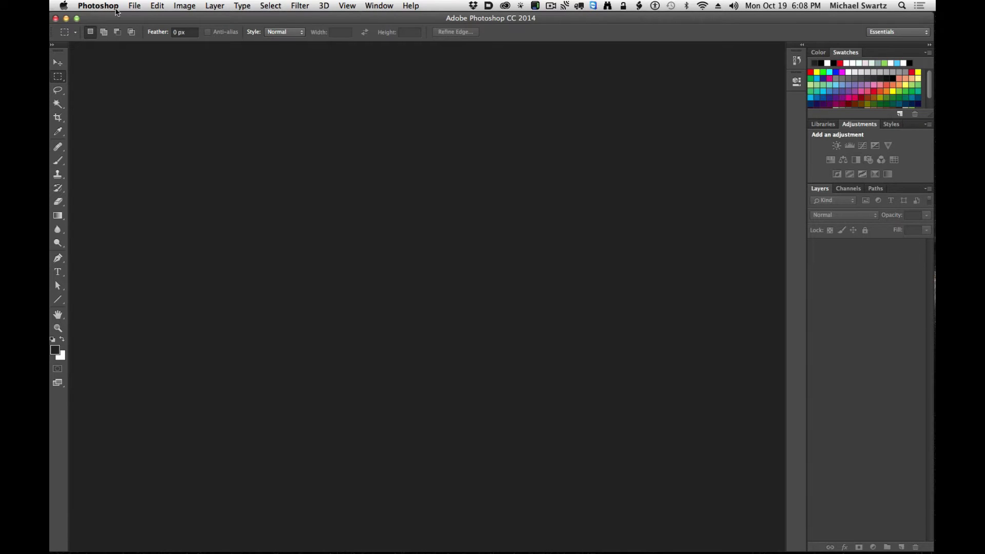
- Create a new 150 × 87 px, 72 ppi RGB document from the Clipboard preset
click(136, 7)
click(139, 16)
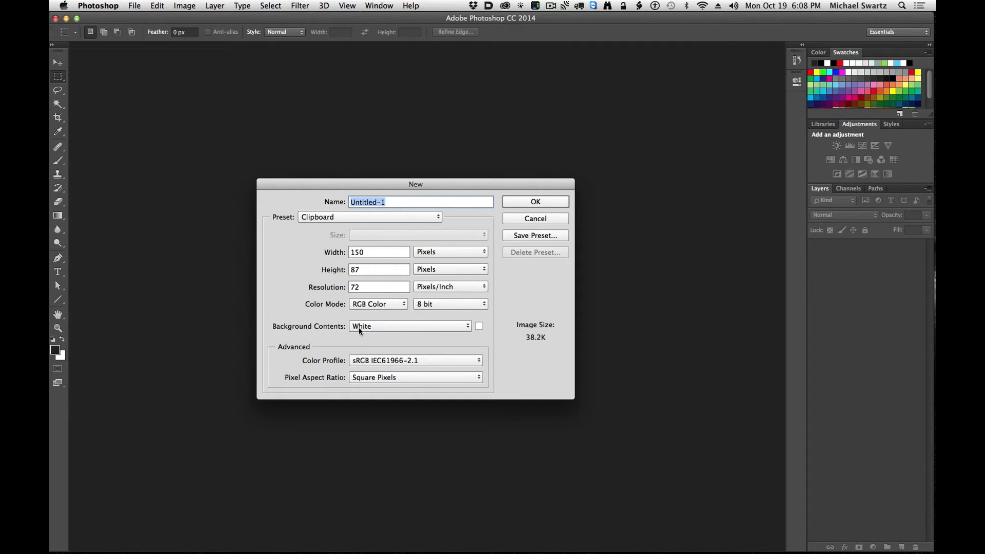
click(528, 202)
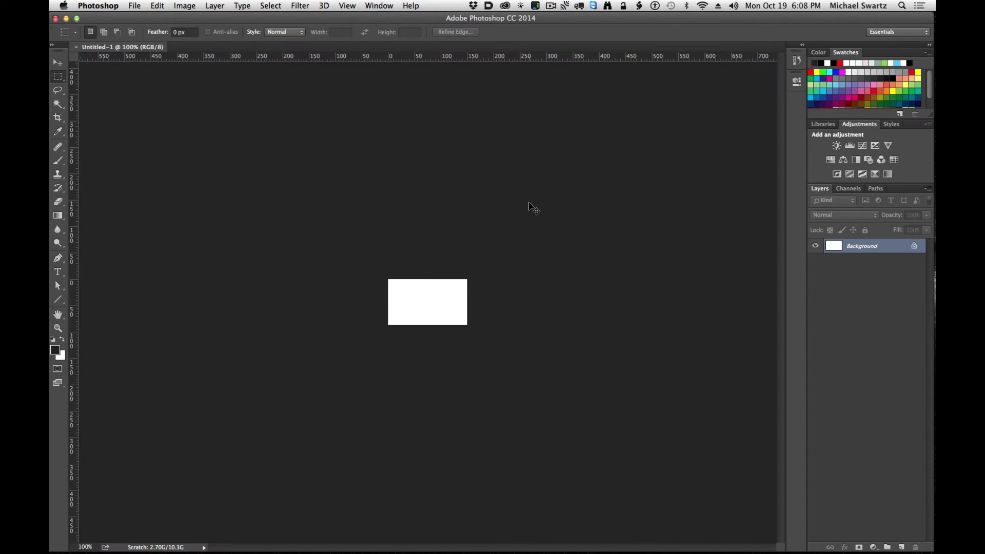
- Paste the Illustrator tile as Pixels into Untitled-1 and commit its placement
key(super+v)
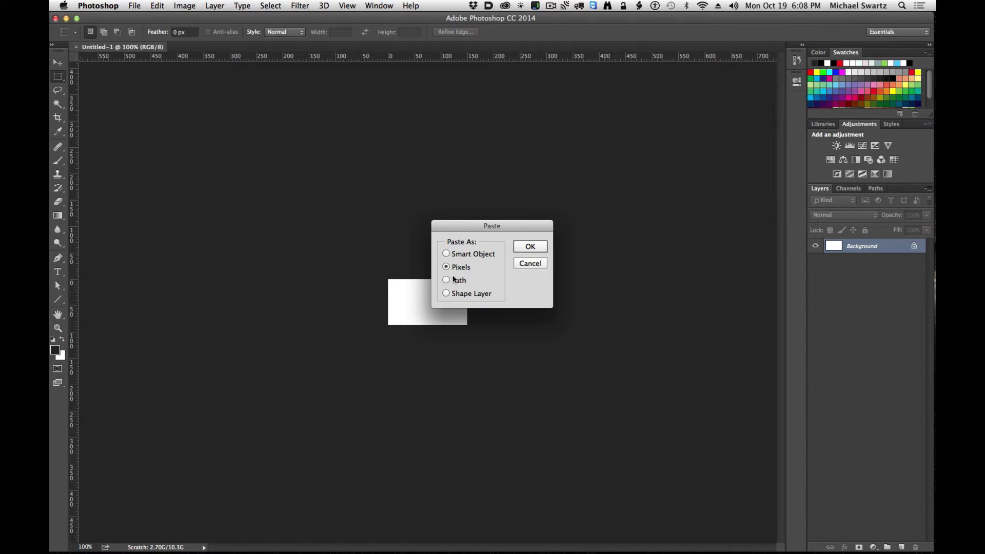
click(532, 247)
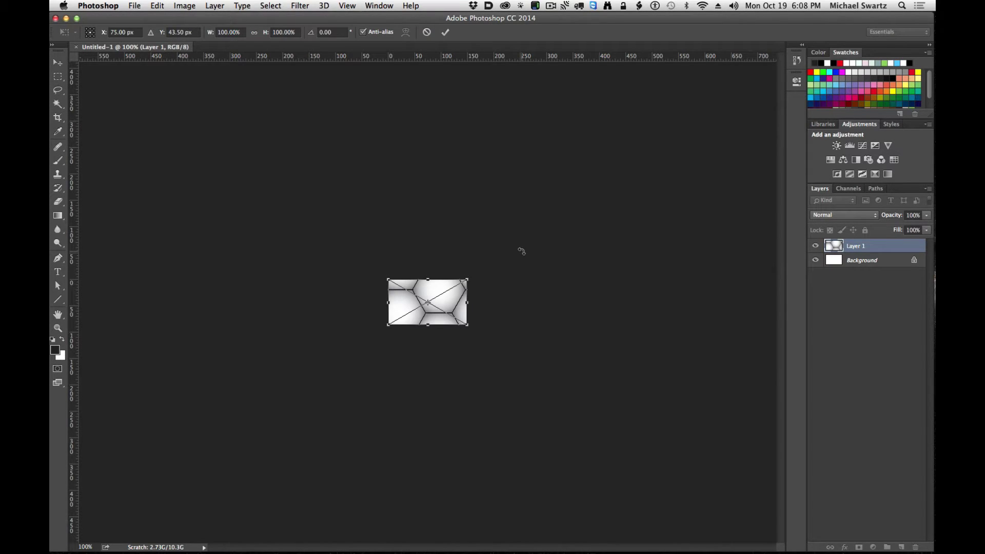
key(Return)
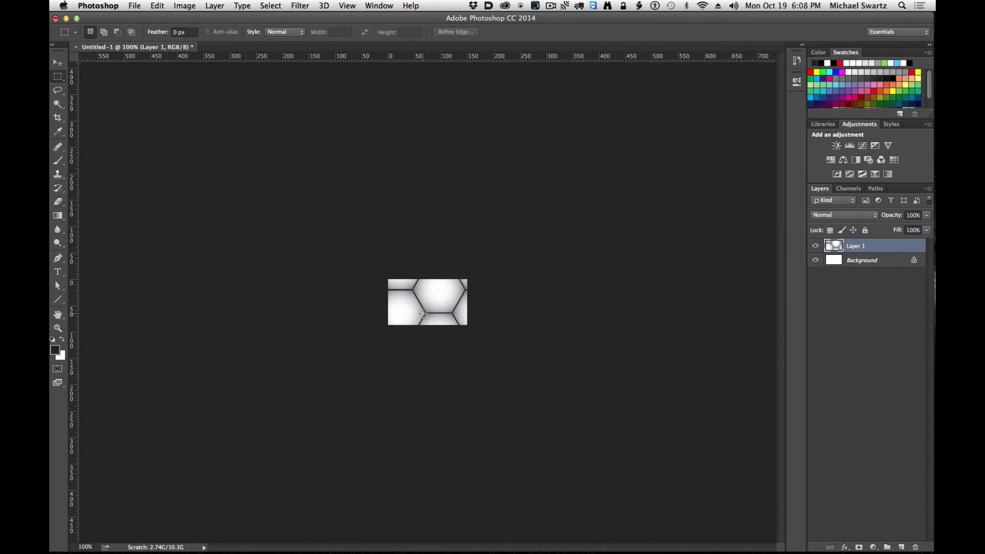
- Select the whole canvas and define it as a pattern named 'Hextile 01'
key(super+a)
click(161, 5)
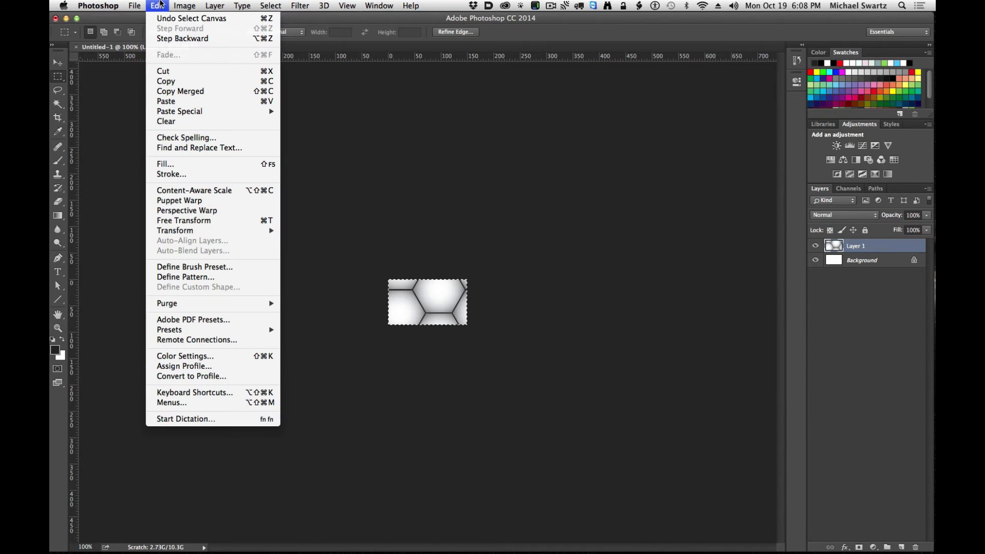
click(218, 279)
text(Hextile 01)
key(Return)
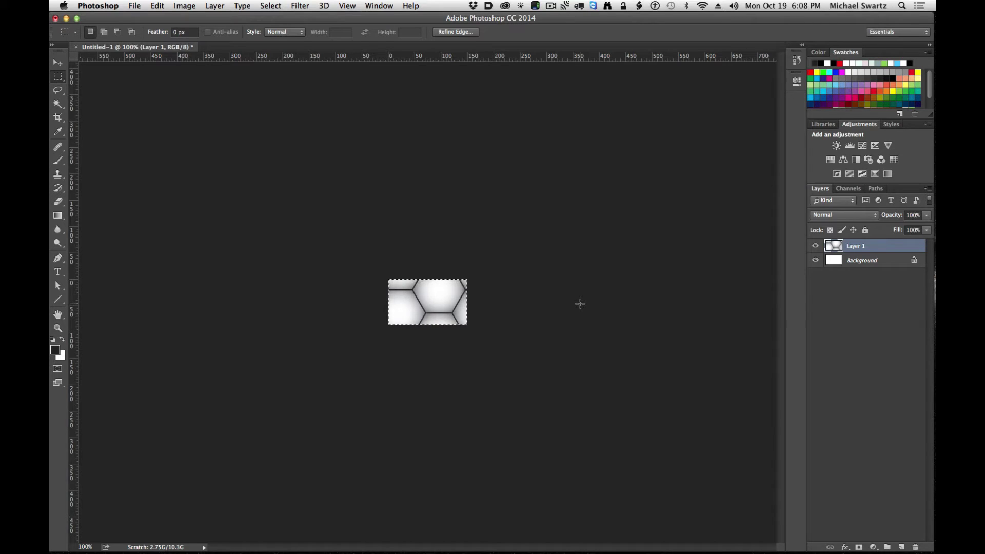
- Create a new Photoshop document of 1024 × 1024 px
key(super+n)
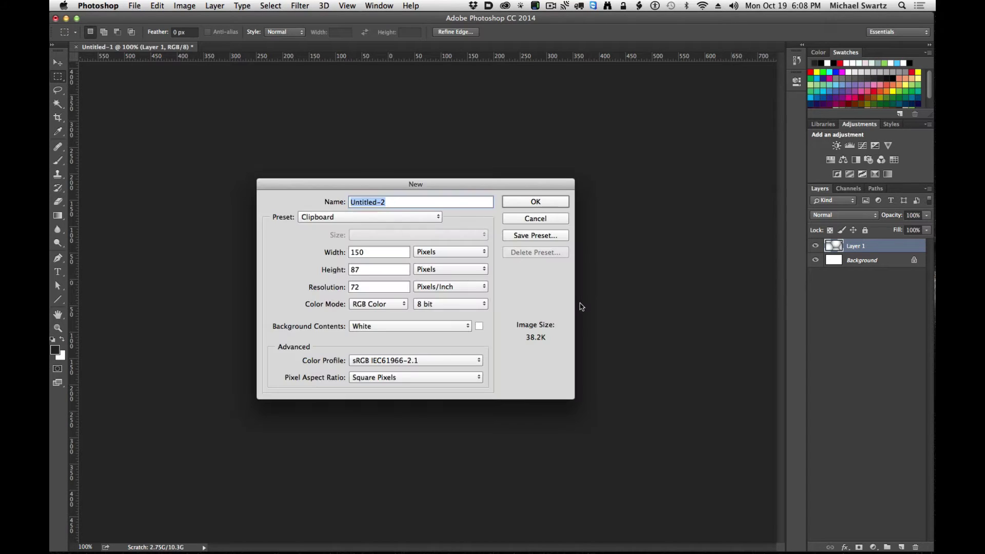
click(379, 252)
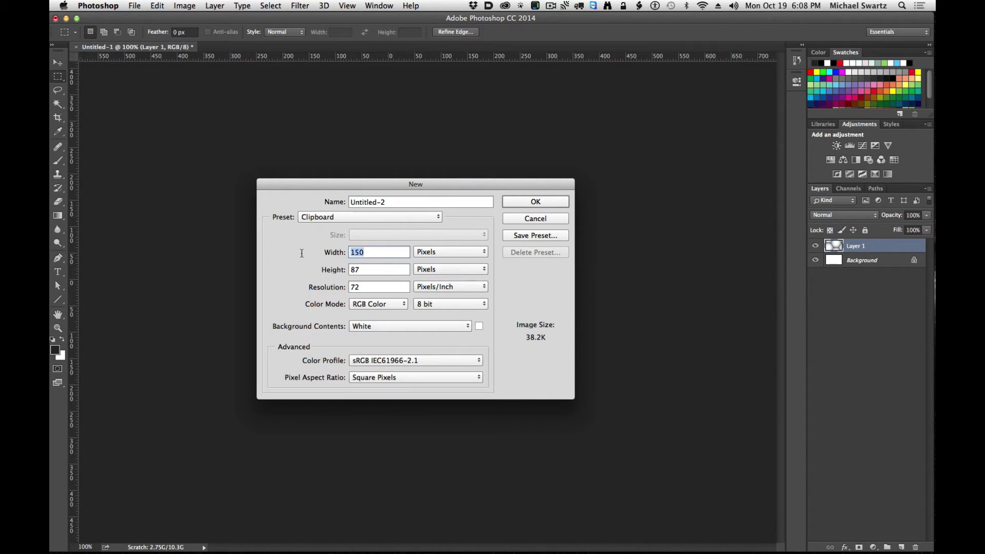
text(1024)
key(Tab)
text(1024)
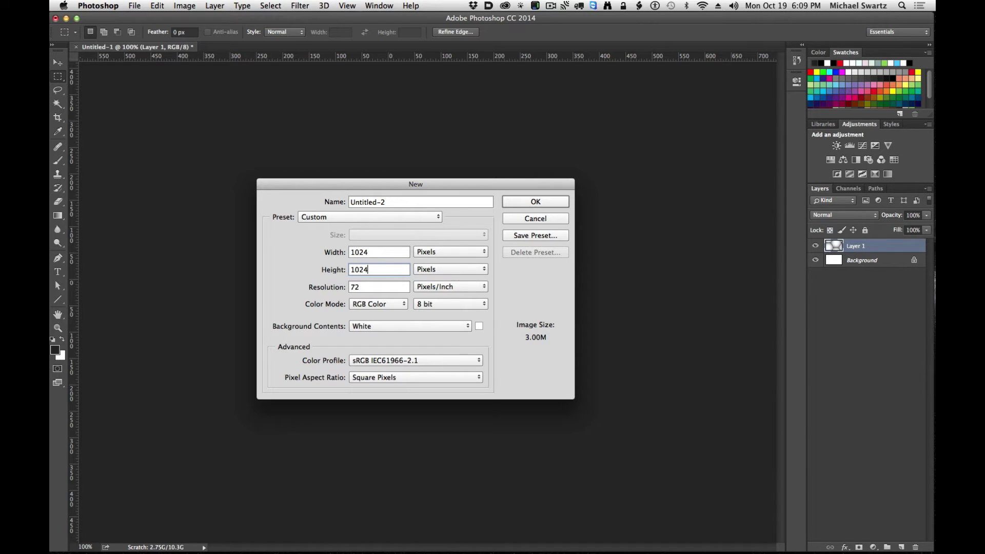
key(Return)
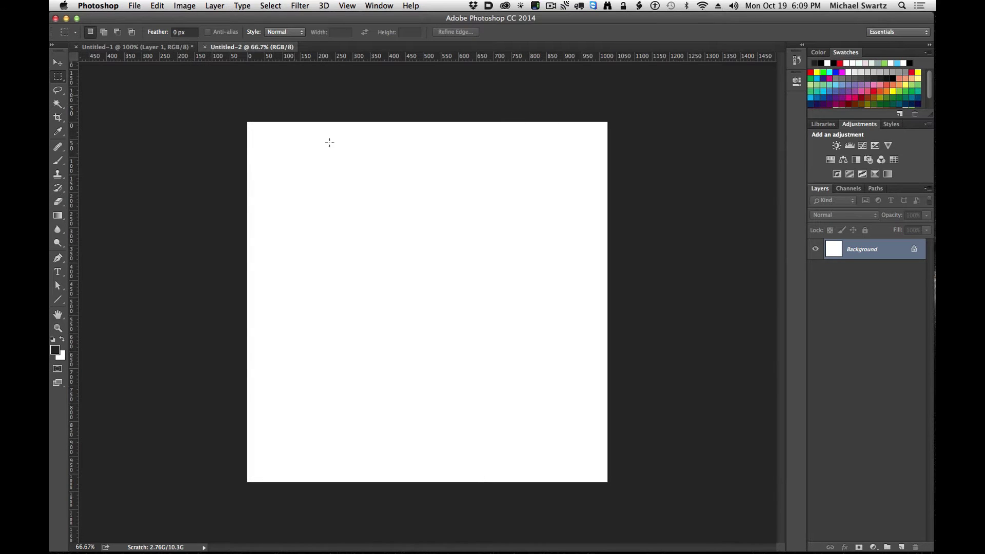
- Fill the new canvas with the Hextile 01 pattern and view it at actual size and fitted
click(155, 5)
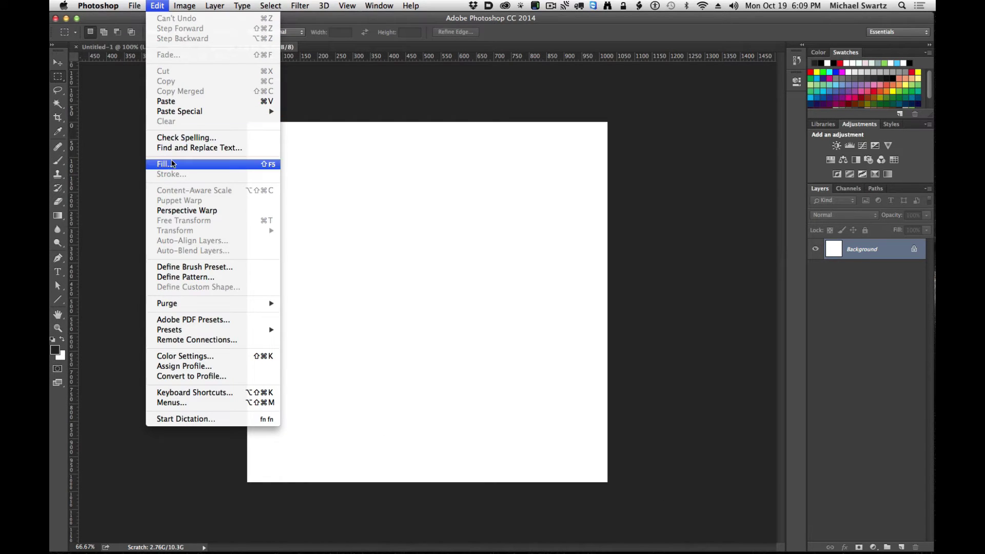
click(172, 164)
click(489, 222)
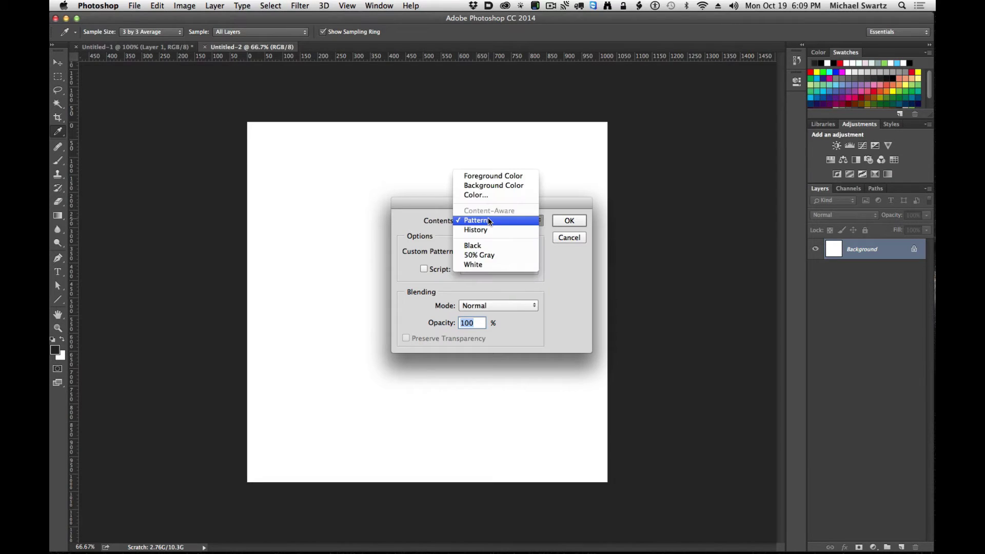
click(481, 223)
click(471, 251)
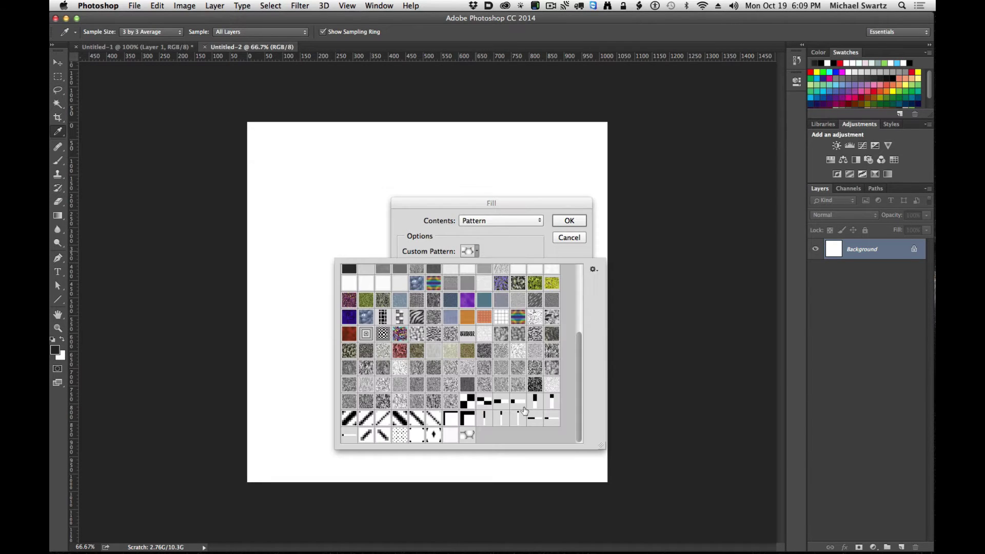
click(465, 437)
click(556, 220)
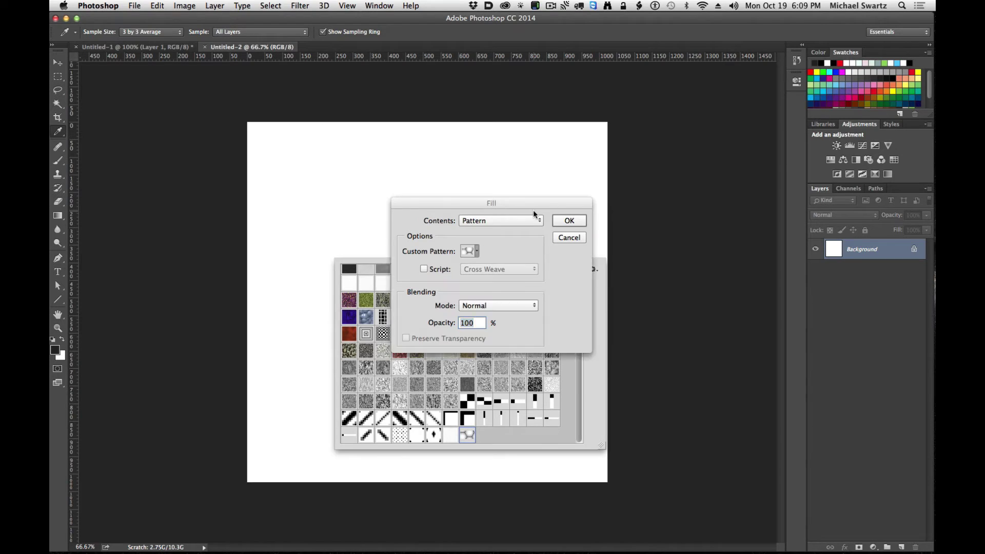
click(571, 220)
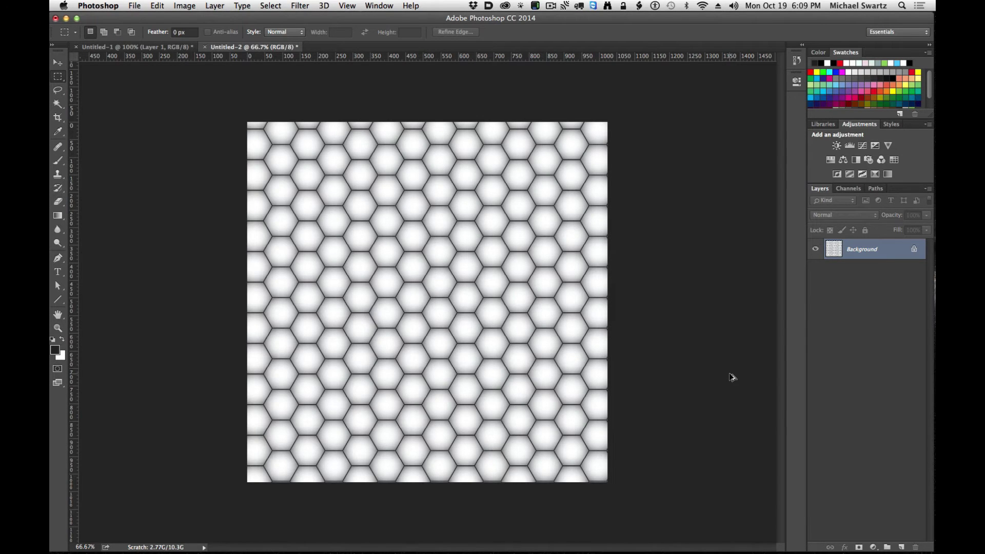
key(super+1)
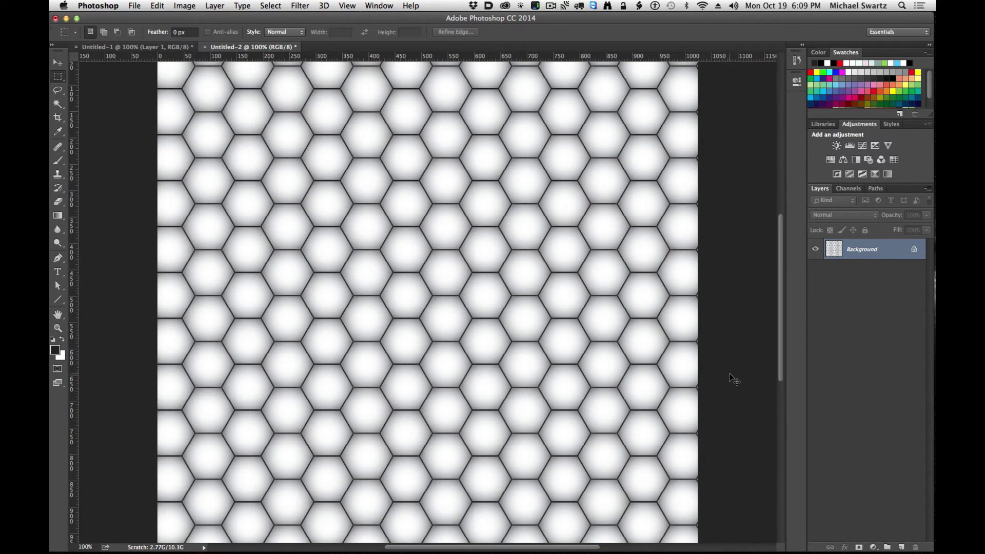
key(super+minus)
key(super+minus)
key(super+equal)
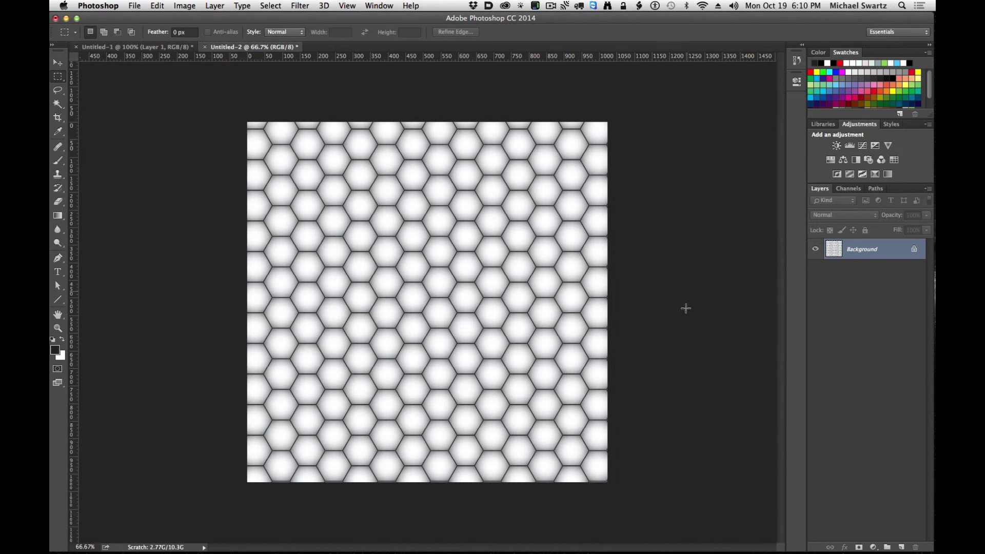
- Close Untitled-2 without saving, deselect the tile and select both layers
key(super+w)
click(455, 192)
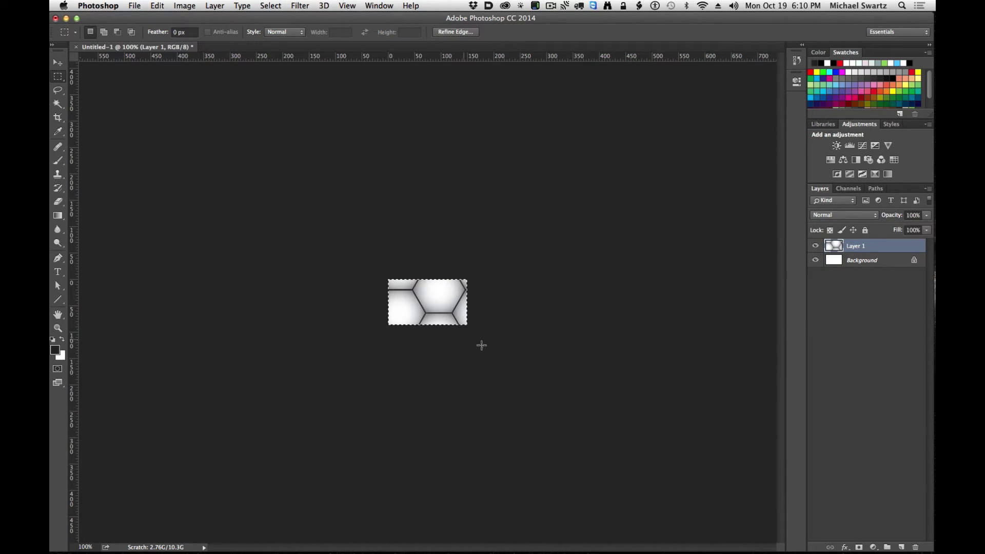
click(533, 331)
shift+click(841, 260)
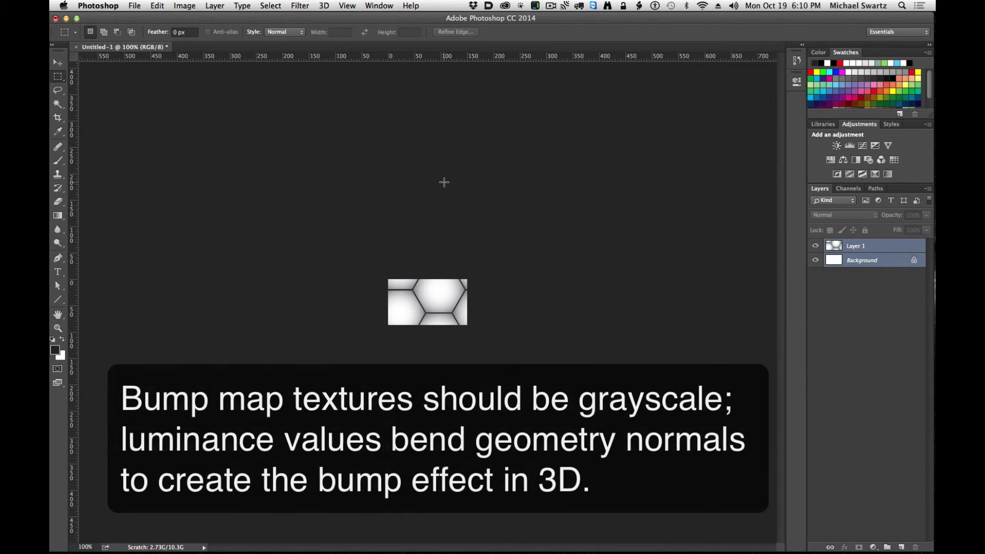
- Convert the hexagon tile image to Grayscale mode
click(184, 5)
mouse_move(198, 19)
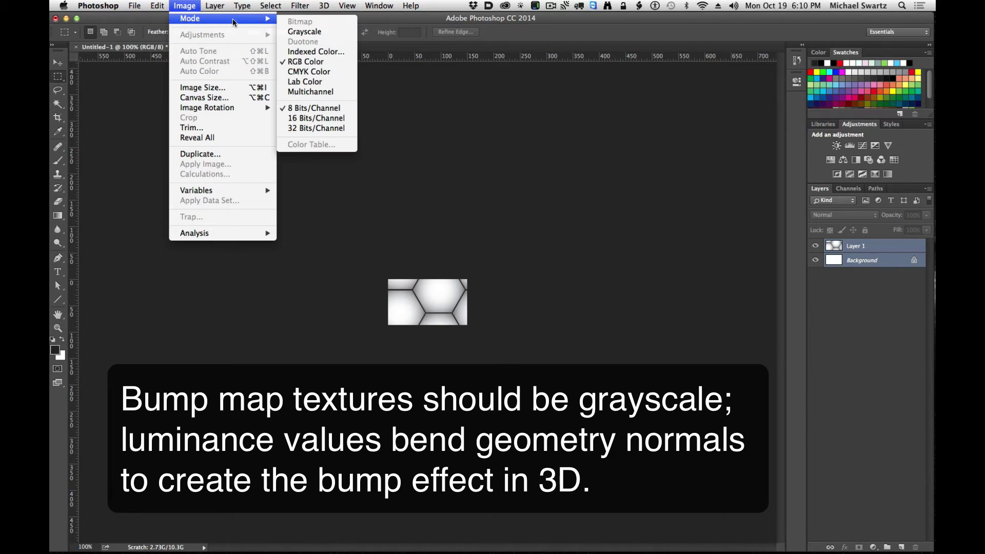
click(319, 34)
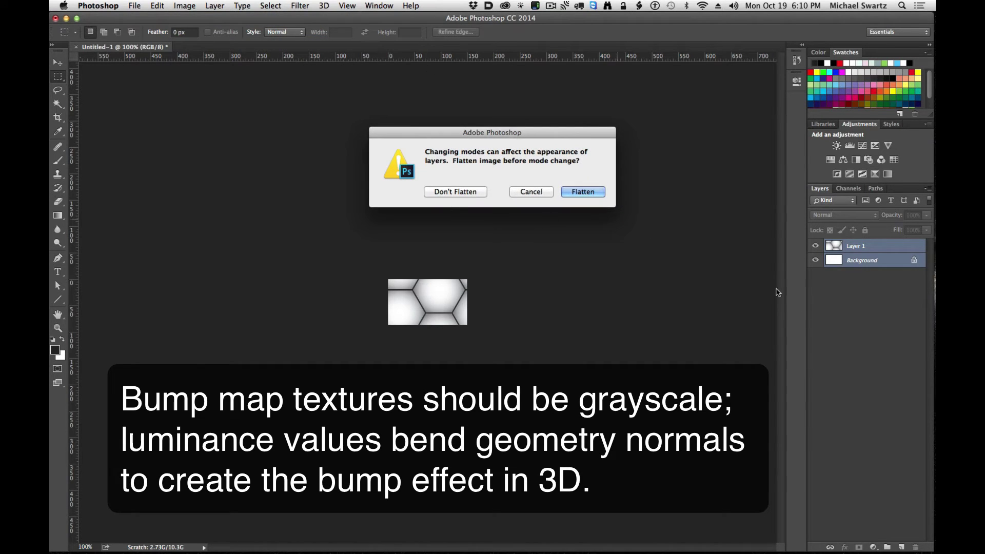
- Flatten the tile and save it as a Targa file named hextile_01
click(583, 191)
click(132, 5)
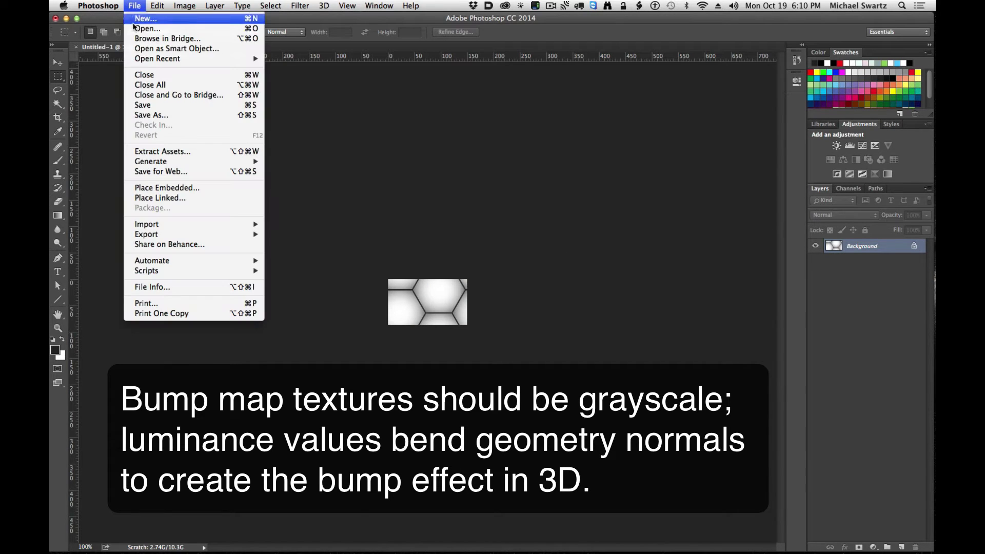
click(160, 117)
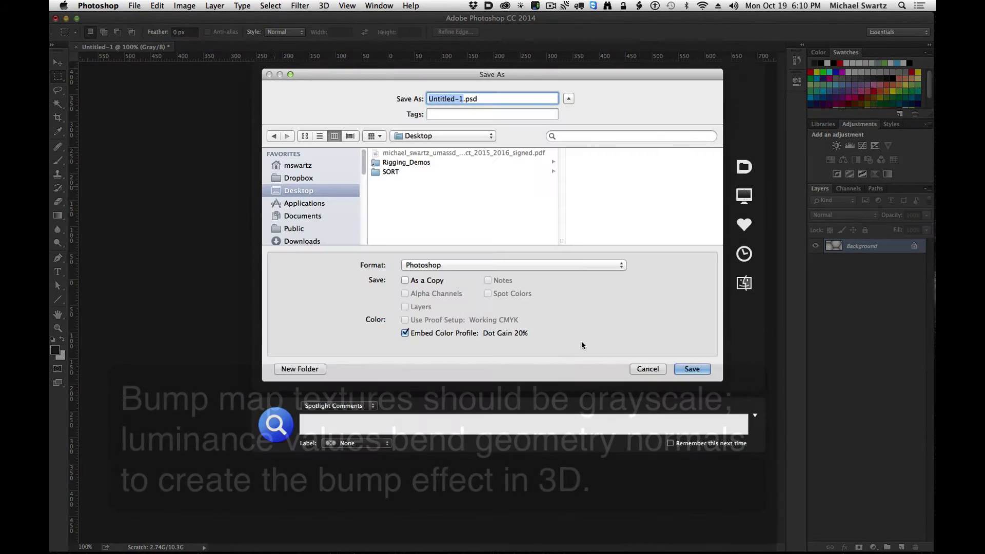
click(446, 265)
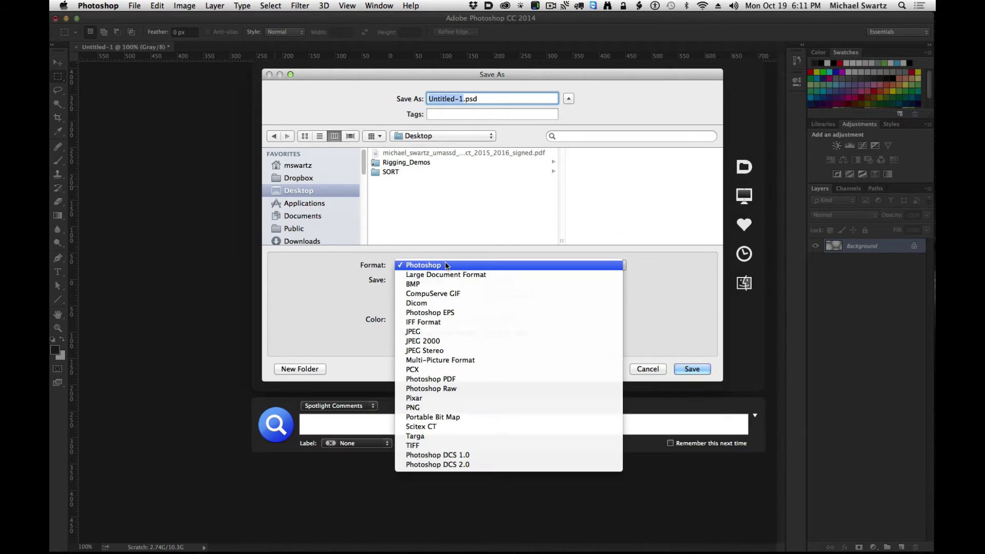
click(432, 436)
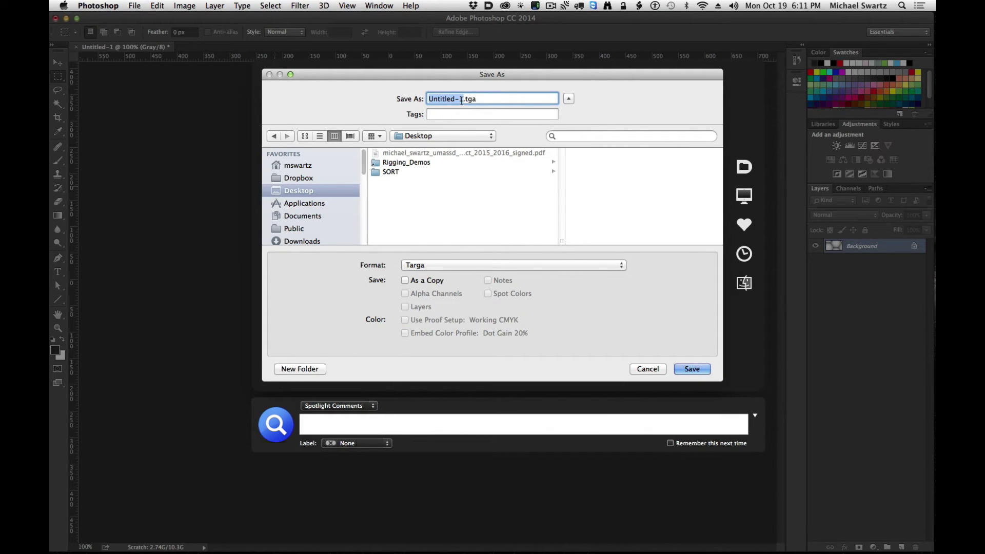
text(hextile_01)
- Save hextile_01.tga, then move it from the Desktop into sourceimages/Eye_Textures
click(692, 368)
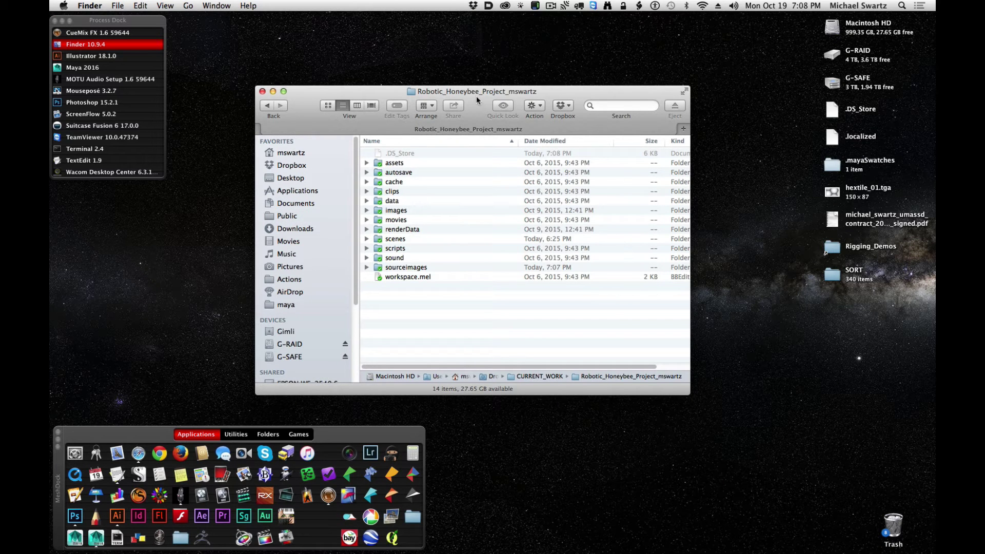
drag(477, 101, 474, 122)
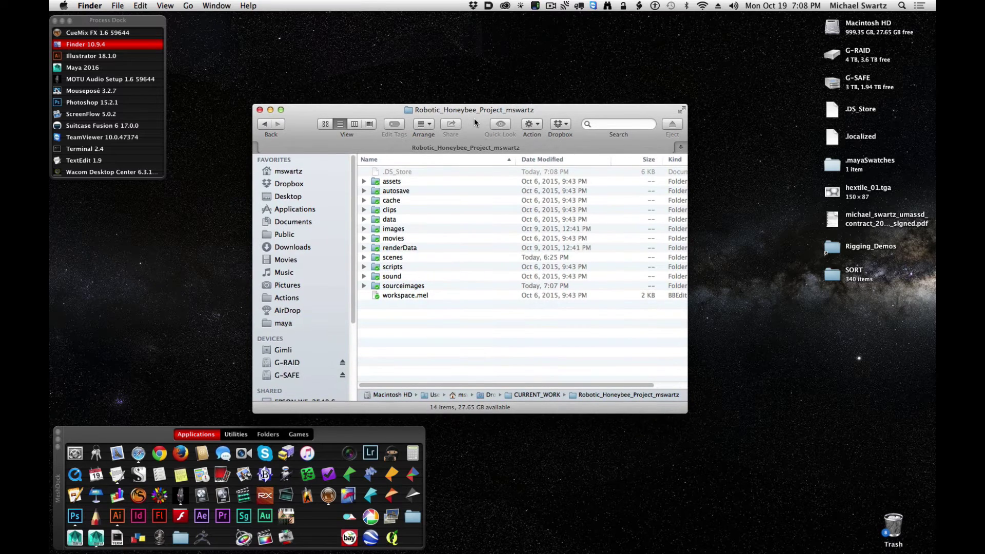
click(365, 285)
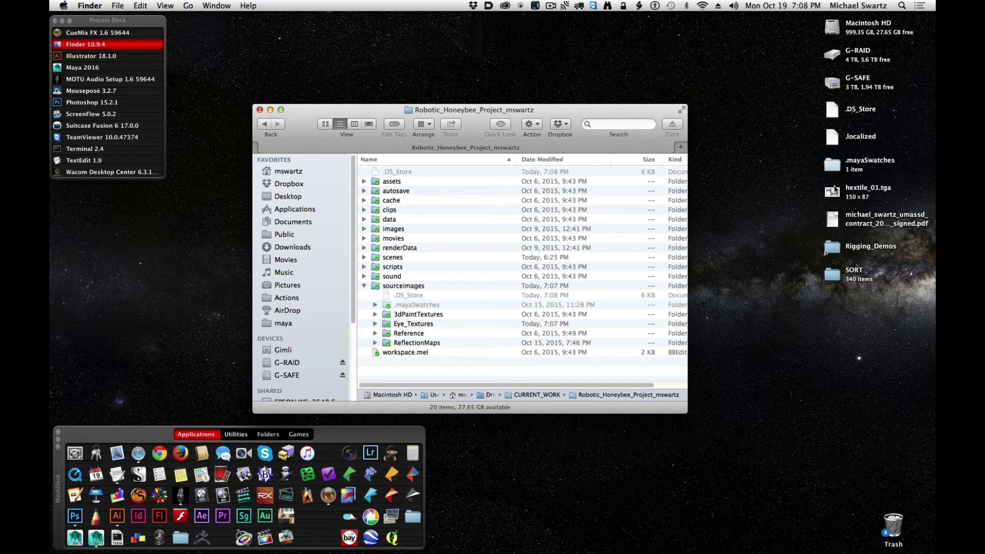
click(836, 190)
drag(834, 189, 413, 328)
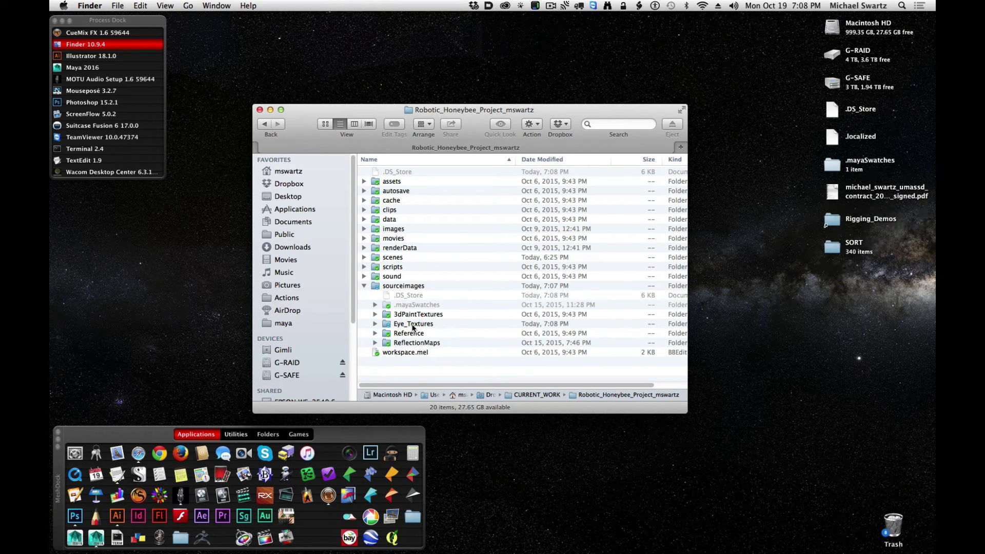
- Switch to Maya and tumble around the robotic insect head in the perspective view
key(super+Tab)
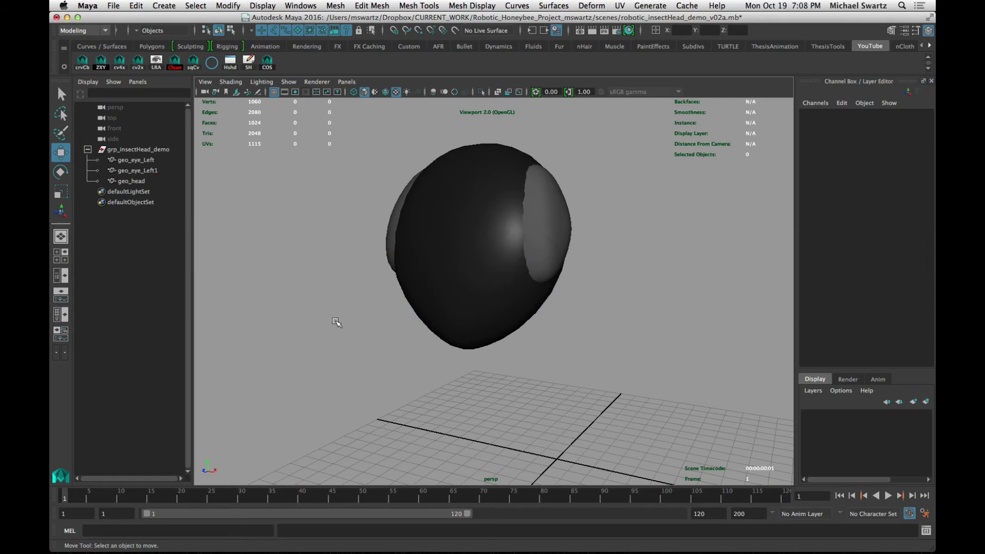
drag(609, 273, 521, 325)
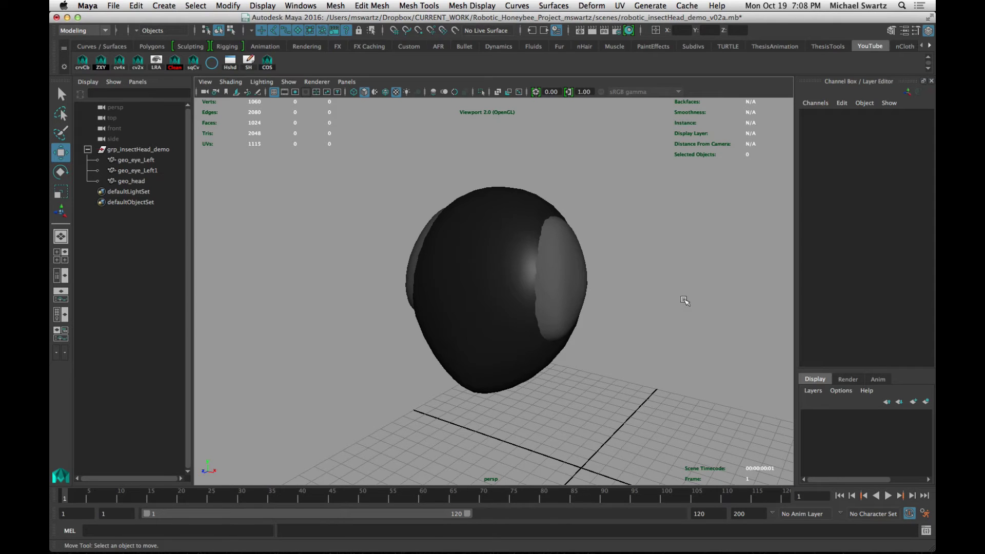
drag(464, 369, 510, 337)
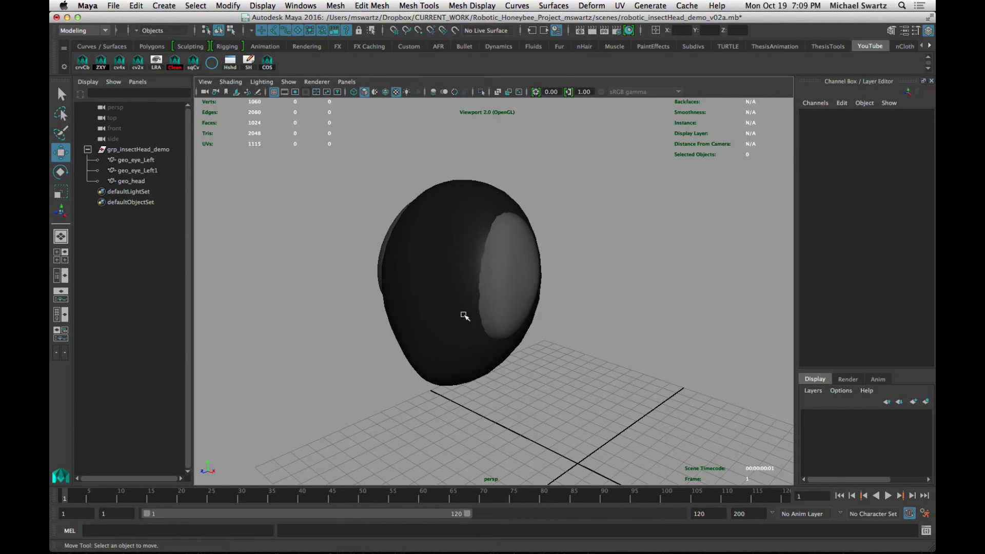
drag(464, 316, 379, 281)
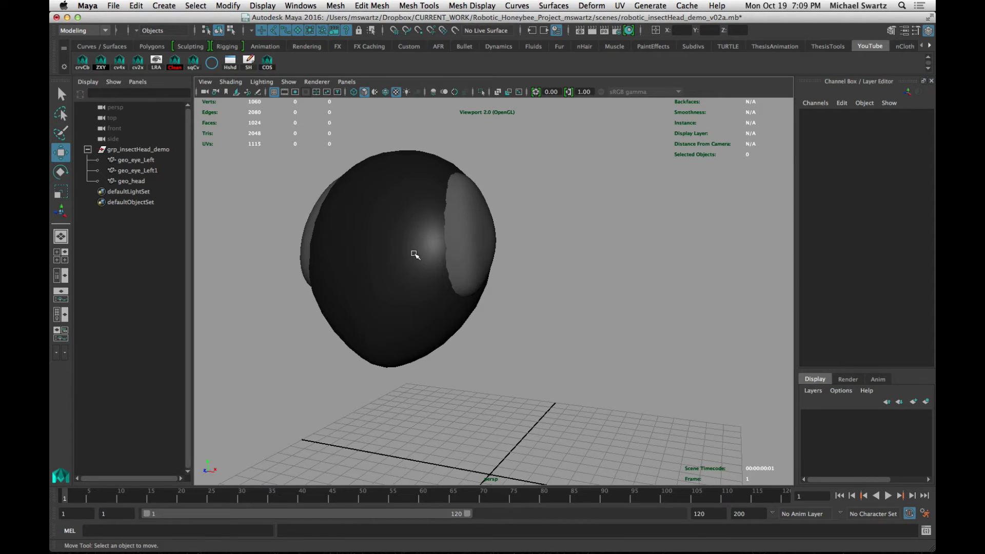
- Select geo_head and display its vertex normals
click(399, 215)
drag(399, 214, 416, 273)
scroll(462, 328, down, 5)
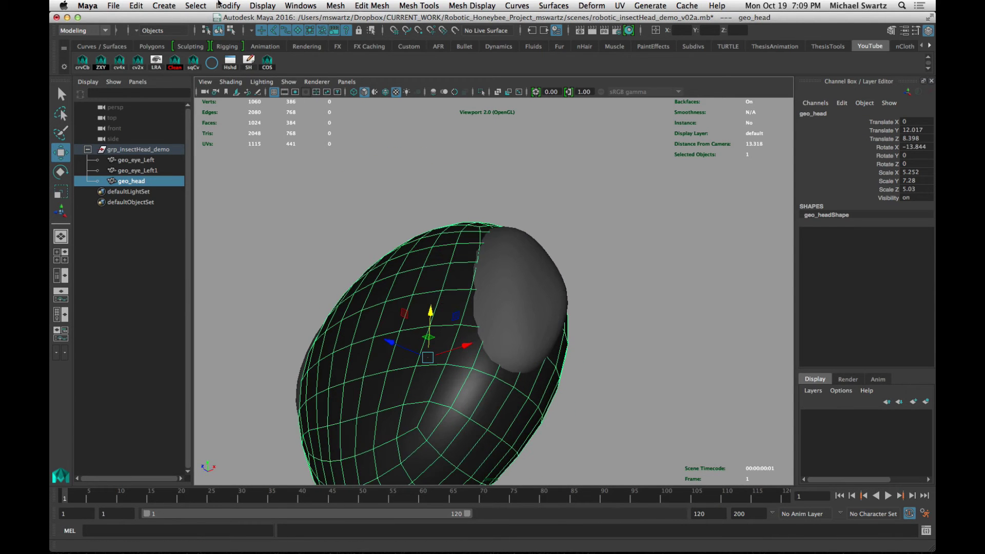
click(262, 5)
mouse_move(268, 165)
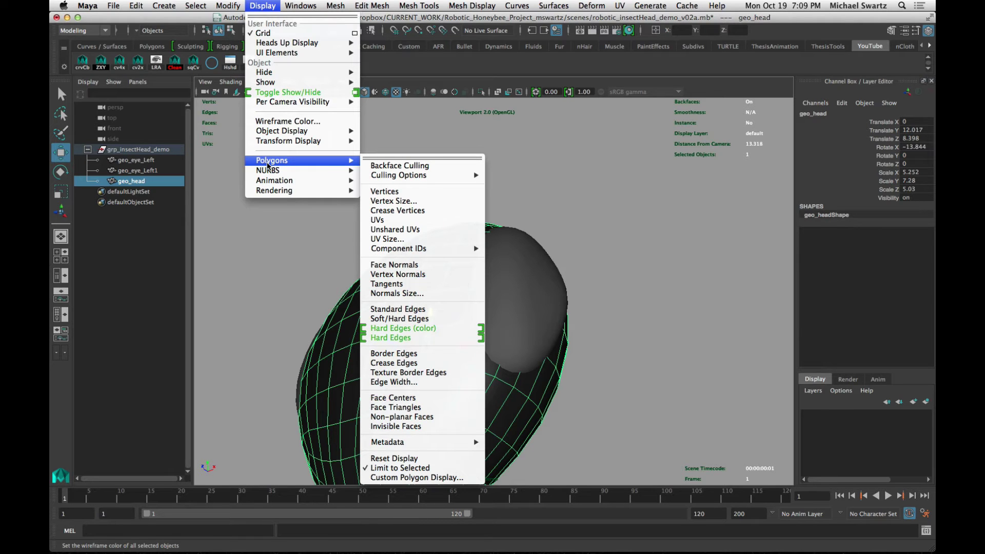
click(399, 274)
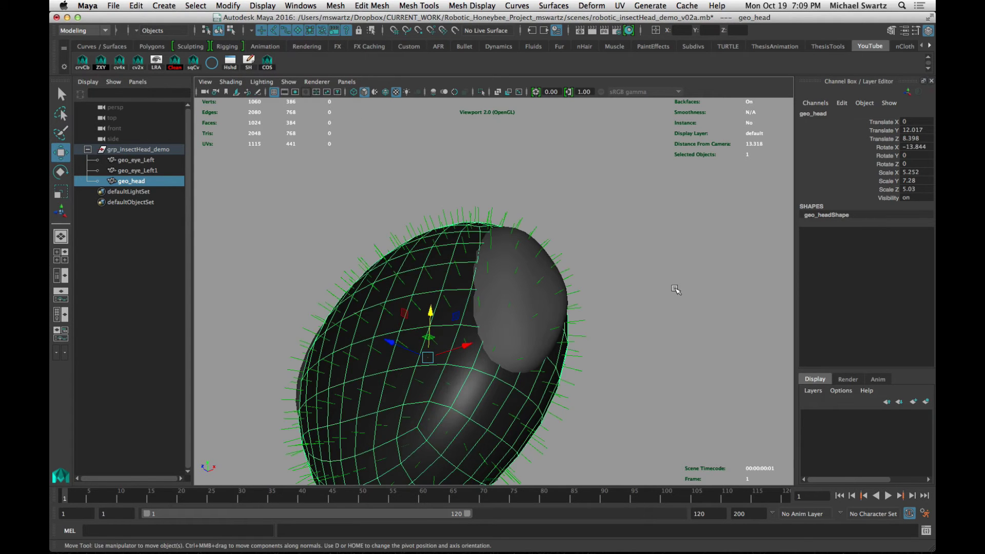
- Orbit around the head to inspect the normals, then hide the normal lines
alt+drag(404, 382, 378, 277)
alt+drag(395, 325, 464, 296)
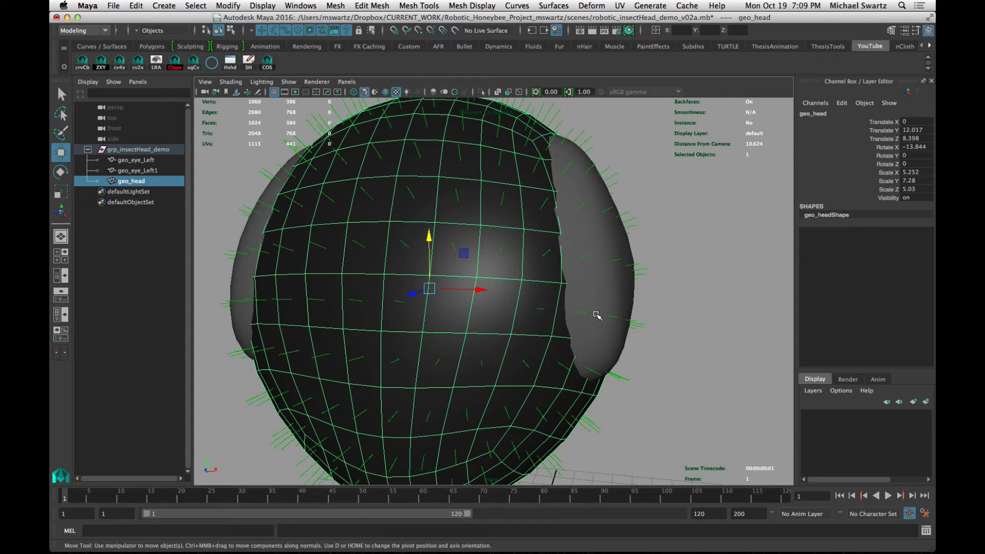
alt+drag(582, 319, 476, 278)
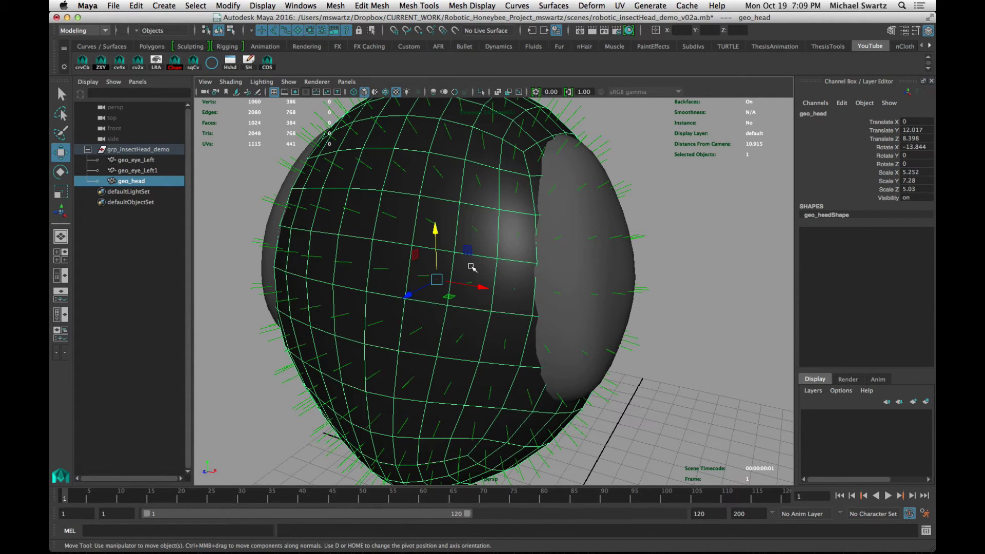
click(228, 5)
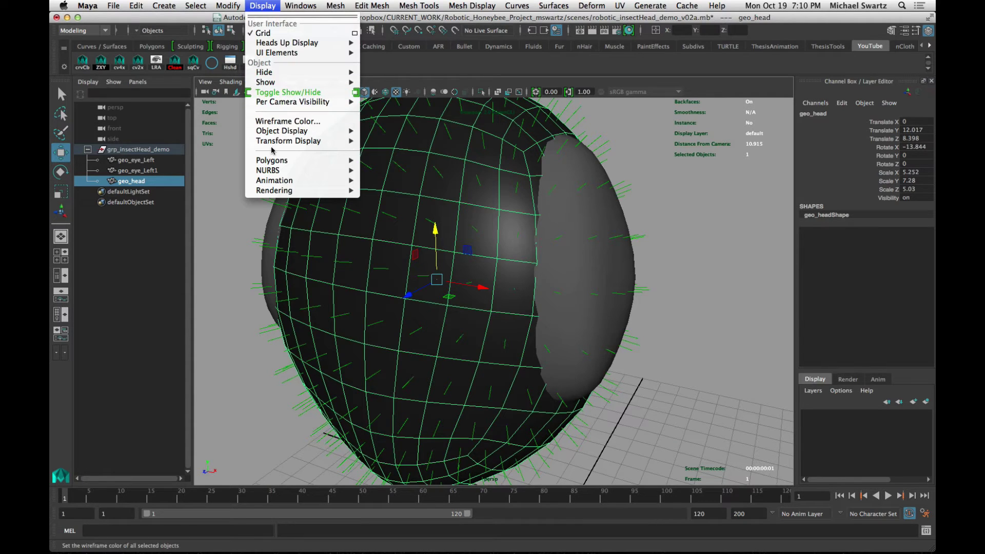
mouse_move(272, 163)
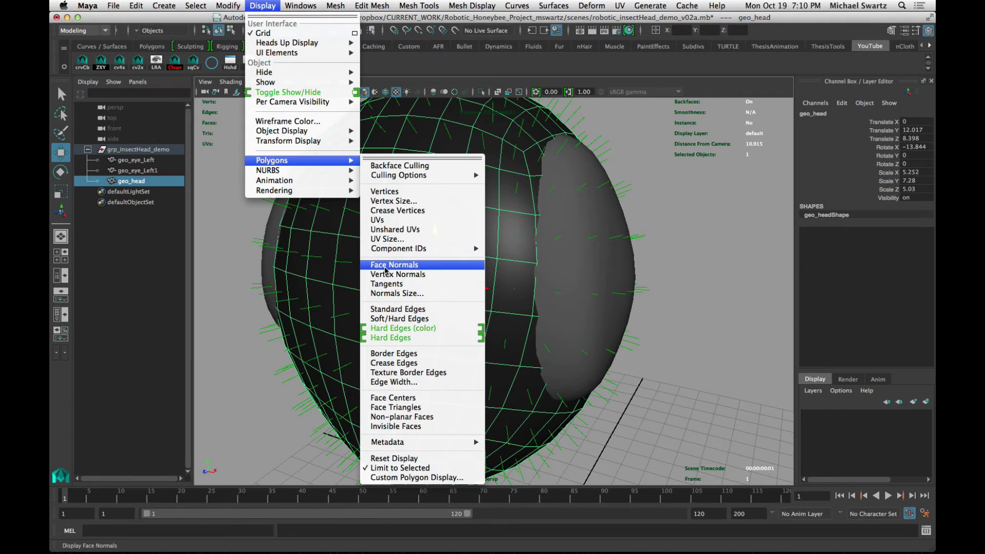
click(405, 264)
- Select and frame geo_eye_Left, then assign it a new Maya Surface Blinn material
click(595, 257)
key(f)
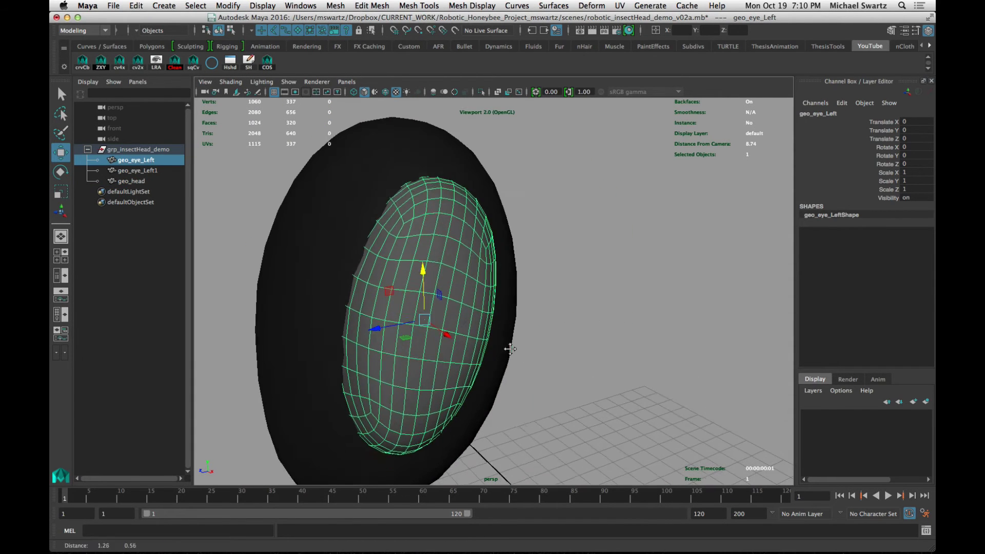
alt+drag(530, 339, 506, 298)
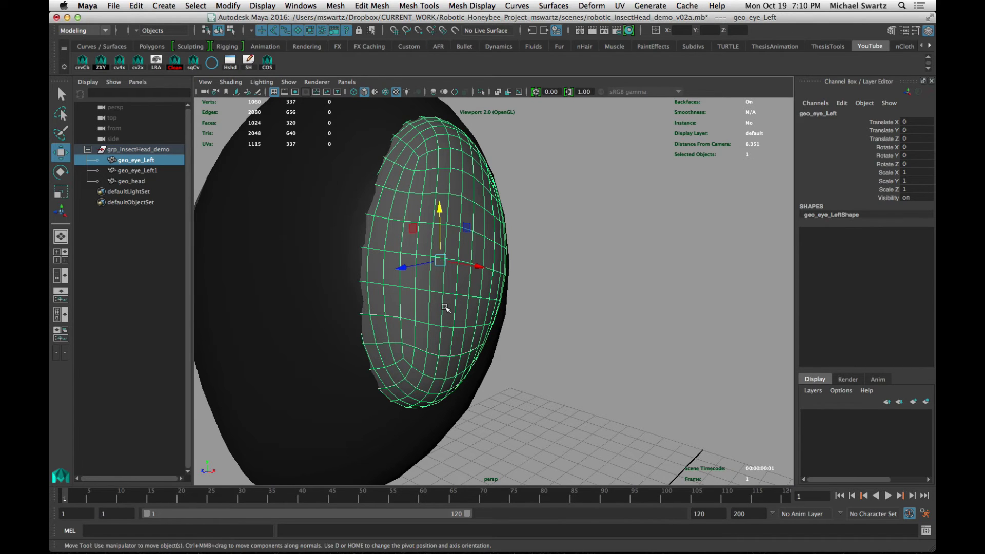
key(ctrl+m)
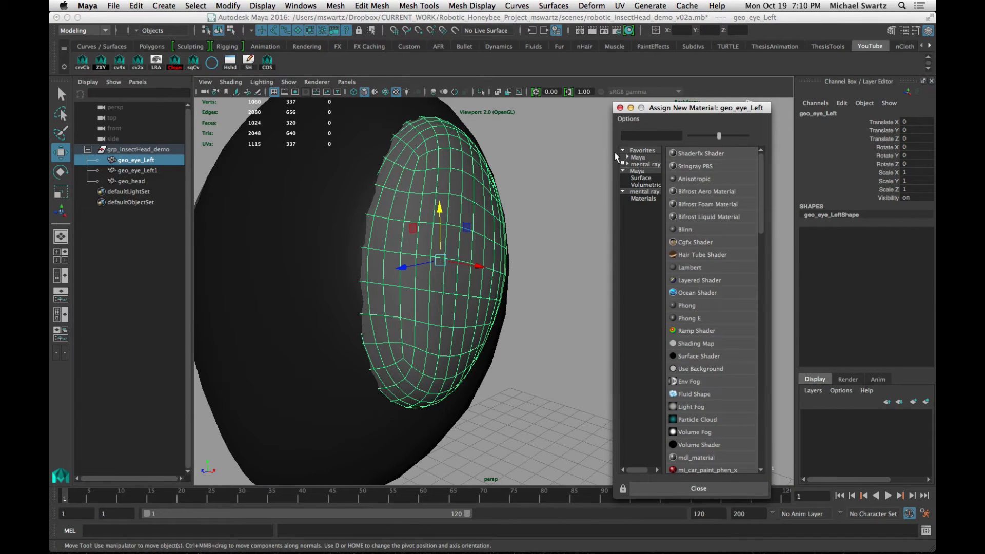
click(627, 158)
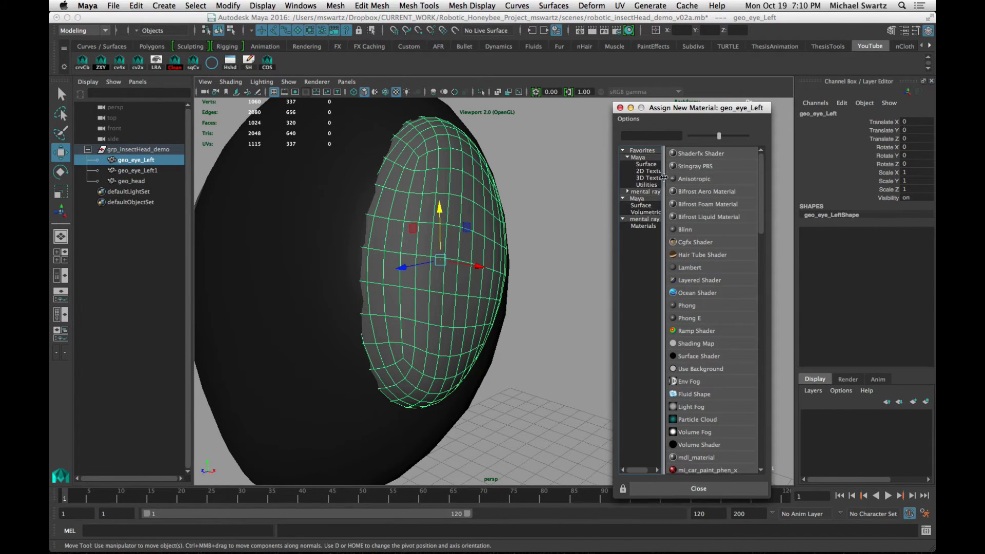
click(645, 165)
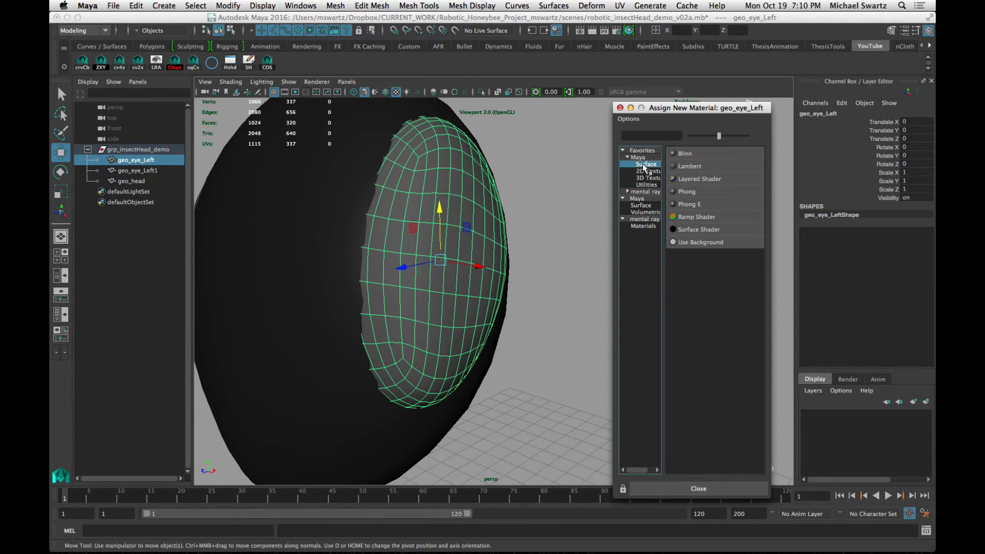
click(683, 155)
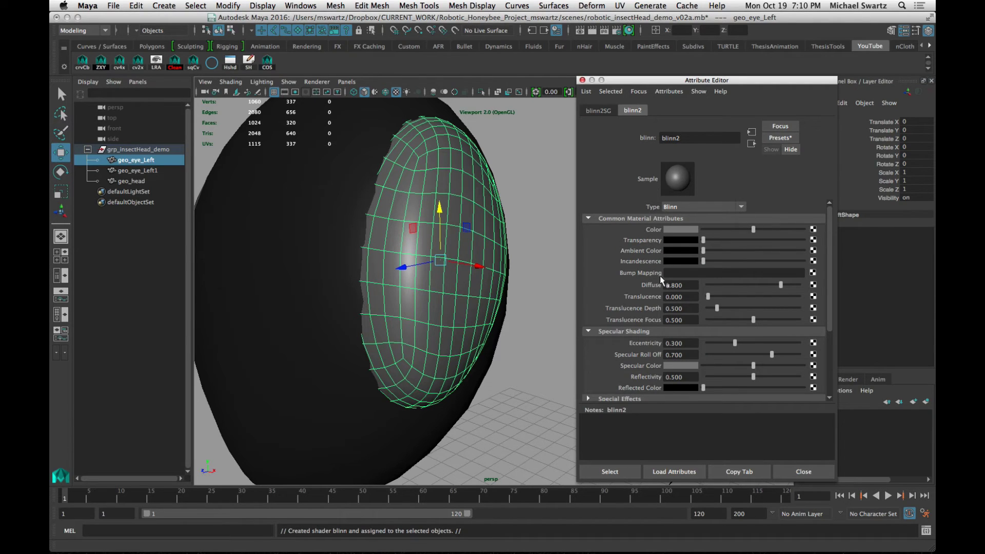
- Connect a file texture to blinn2's bump mapping through bump2d1 and show file1's settings
drag(827, 253, 829, 343)
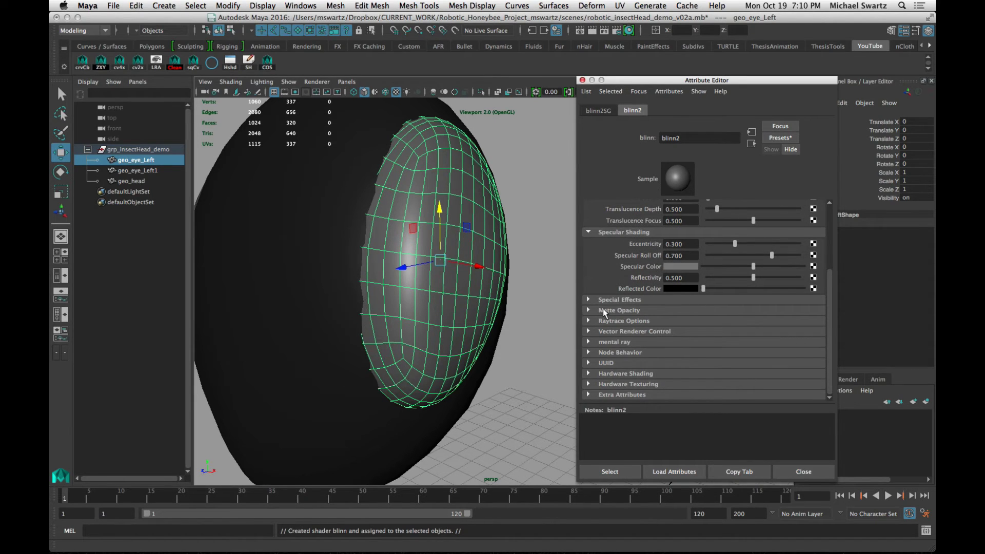
scroll(660, 253, up, 5)
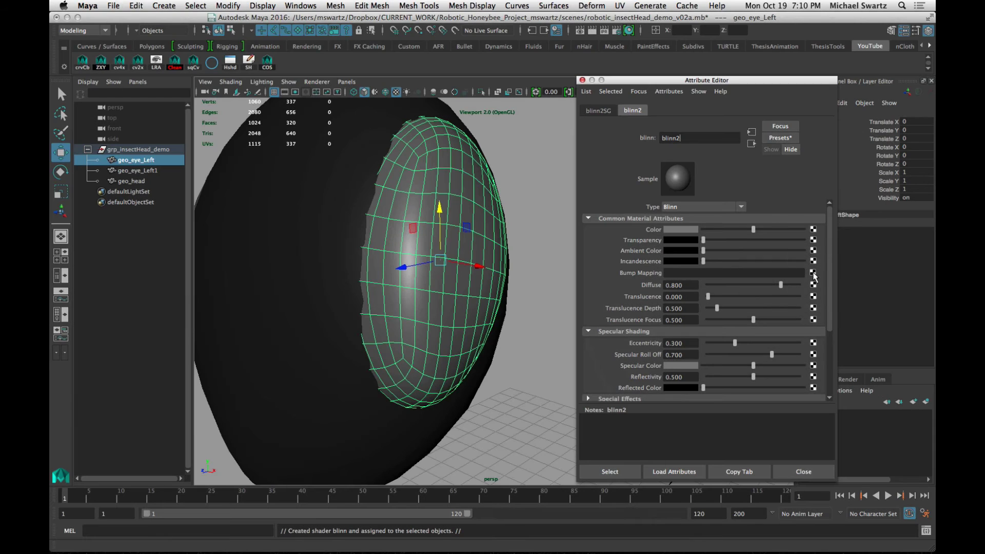
click(814, 273)
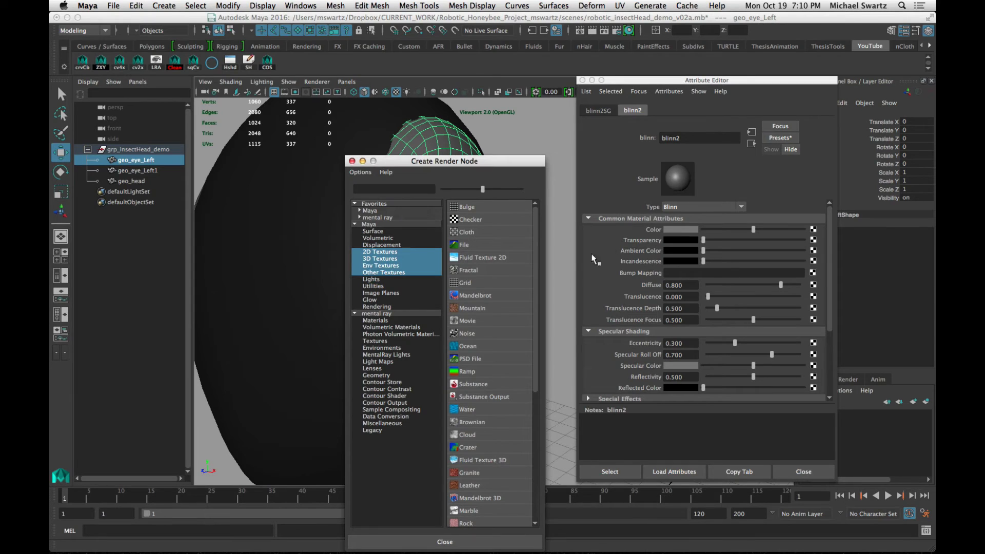
click(467, 245)
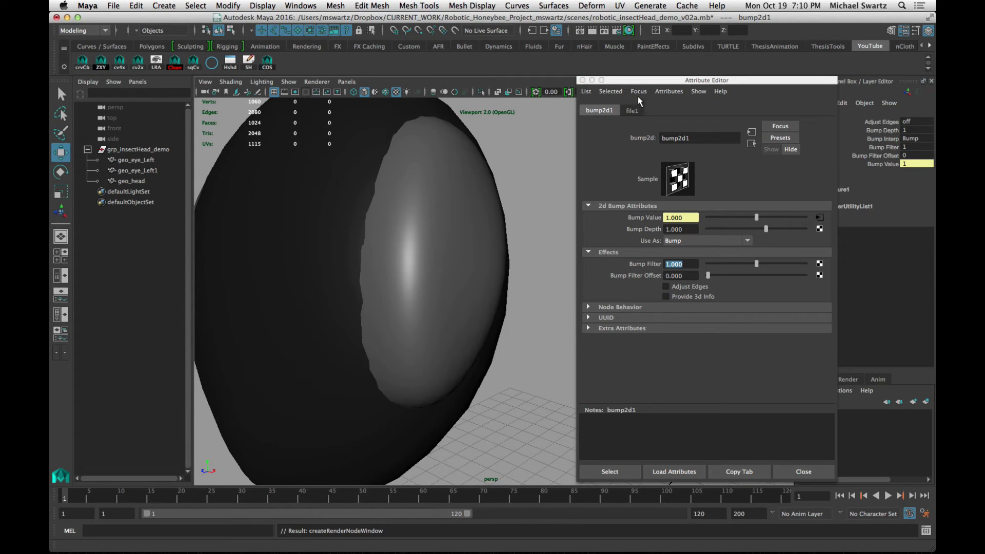
click(633, 111)
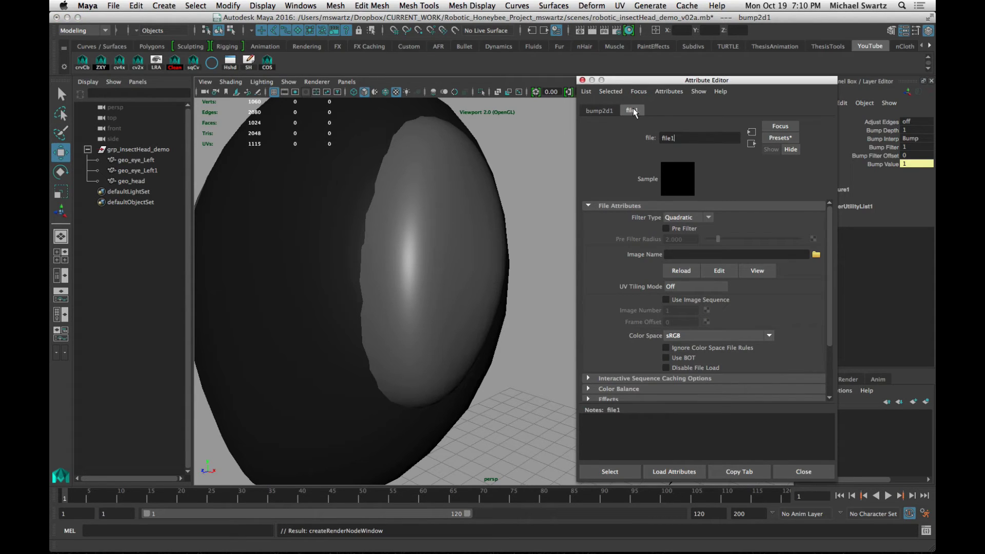
- Load sourceimages/Eye_Textures/hextile_01.tga into file1 and inspect the bumped eye
click(817, 255)
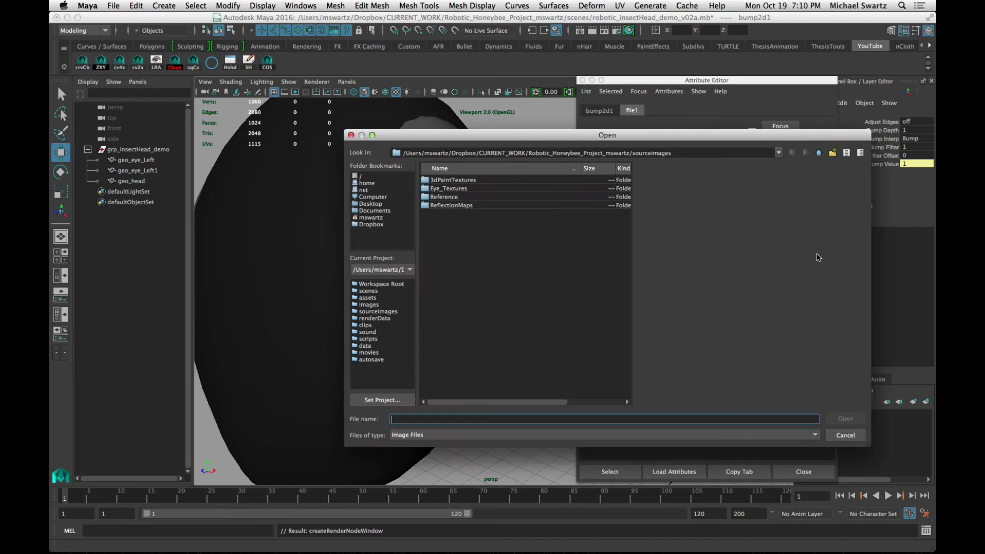
double_click(444, 191)
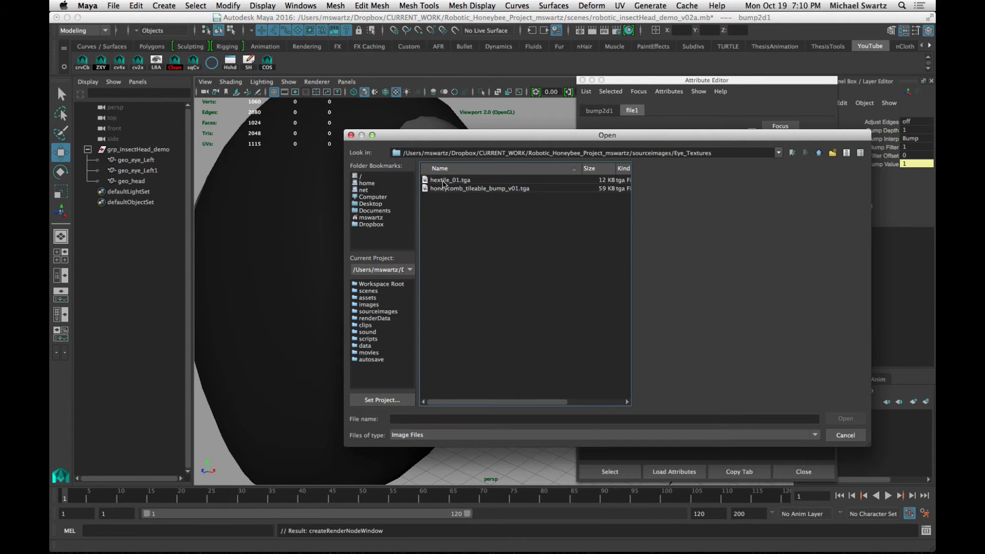
click(445, 180)
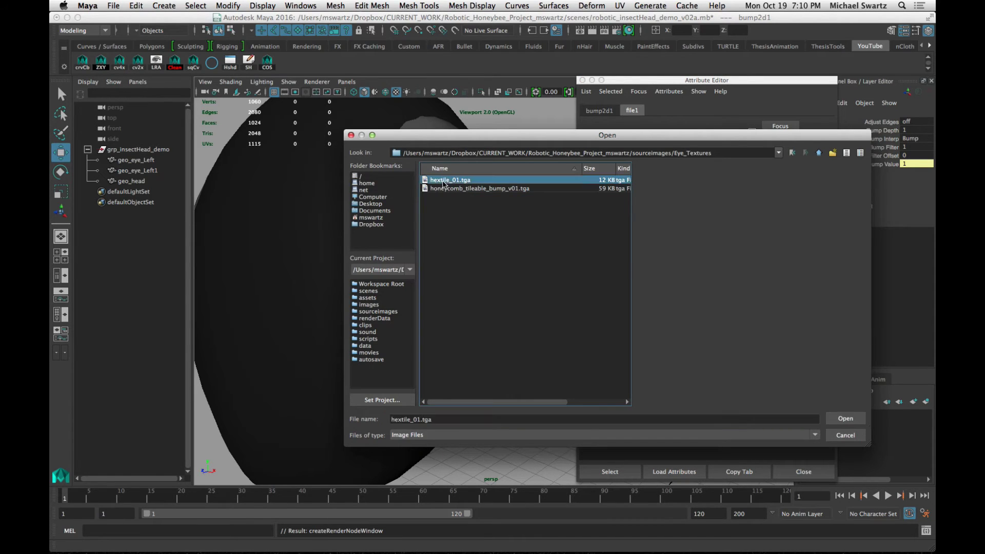
click(846, 419)
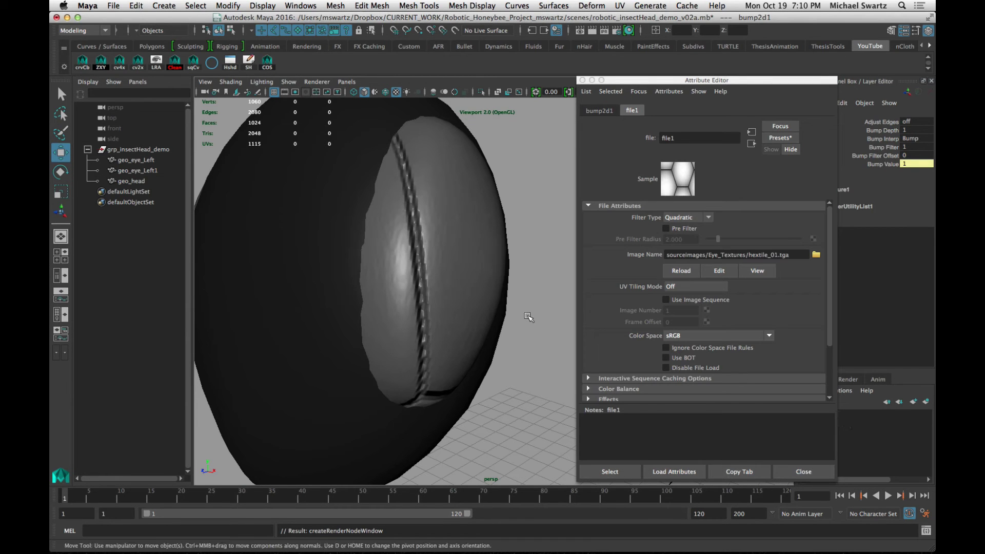
mouse_move(528, 359)
alt+mouse_down()
mouse_move(403, 345)
mouse_move(507, 354)
mouse_move(513, 364)
alt+mouse_up()
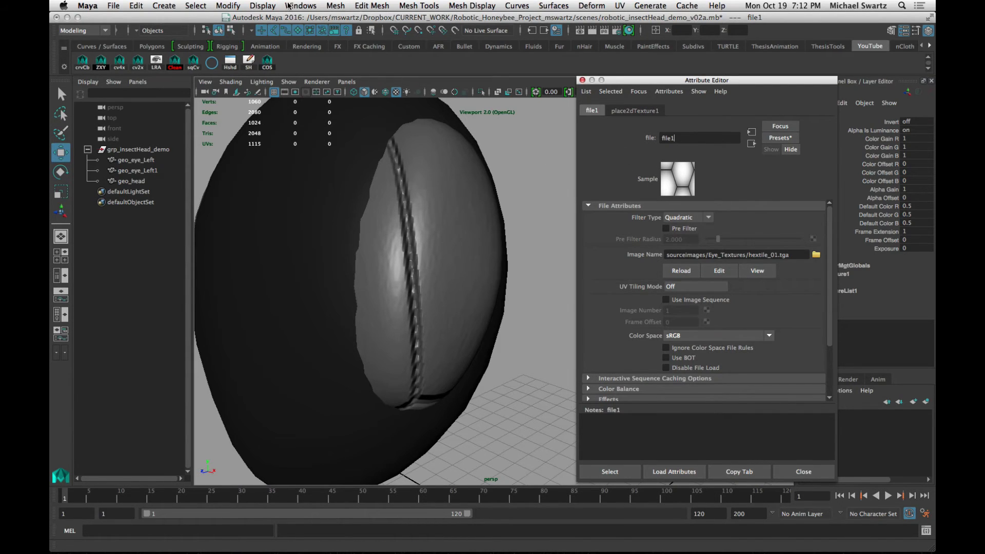
- Open the Hypershade from Rendering Editors and move it aside
click(302, 5)
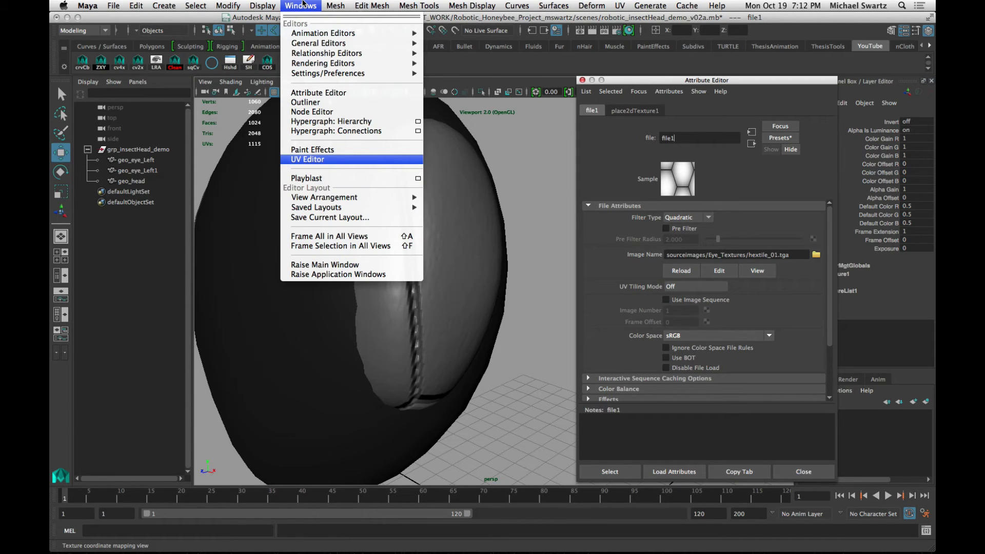
mouse_move(305, 62)
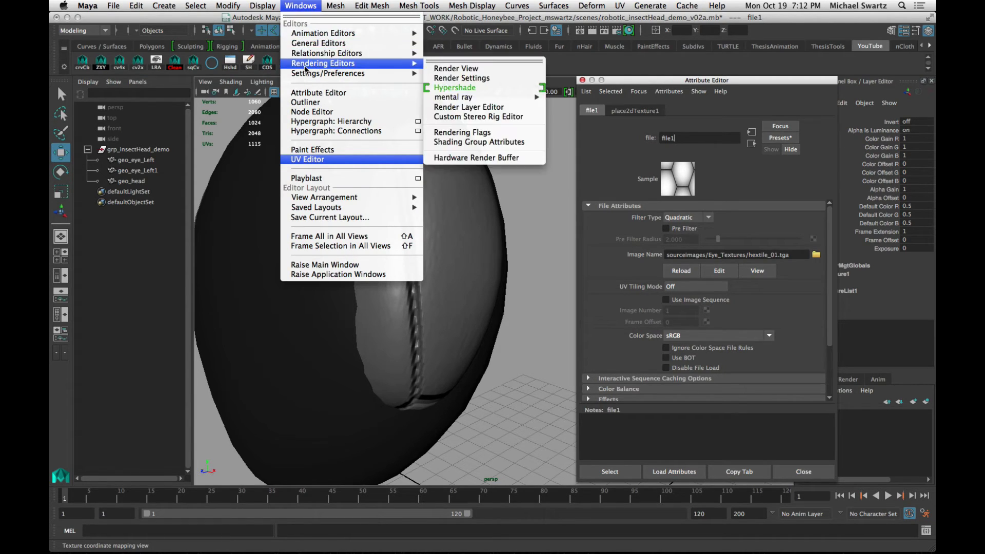
click(449, 88)
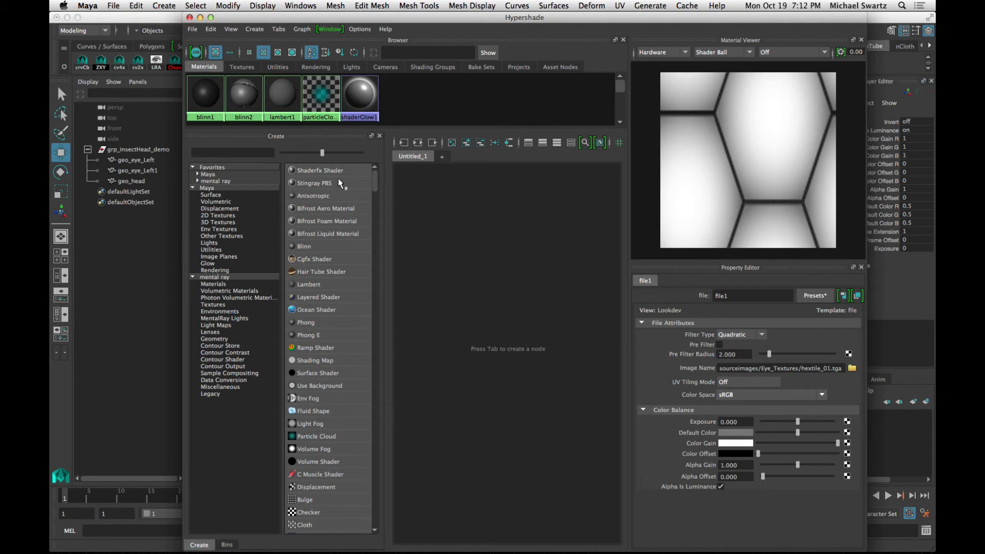
drag(313, 22, 382, 297)
- Select geo_eye_Left and graph its materials in the enlarged Hypershade
click(433, 198)
double_click(490, 291)
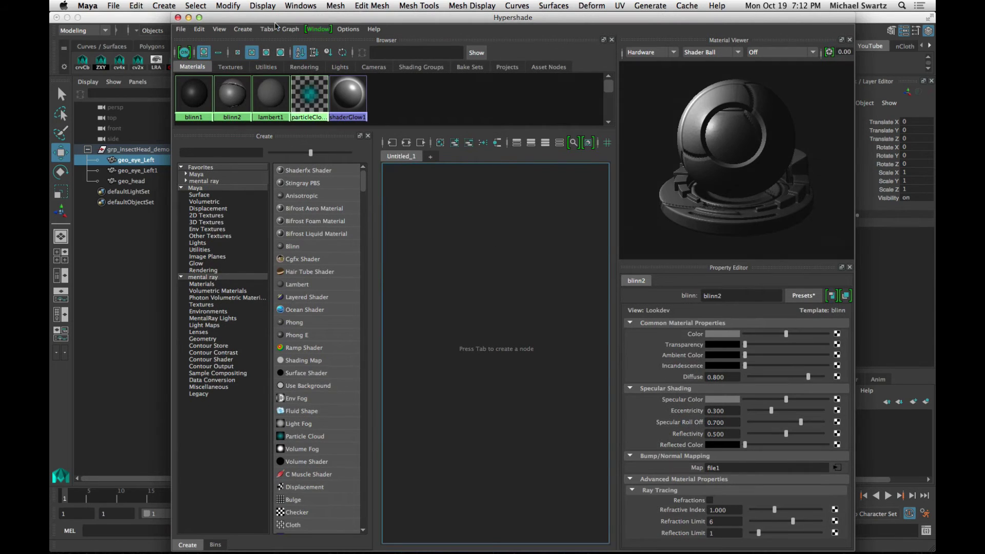
click(290, 28)
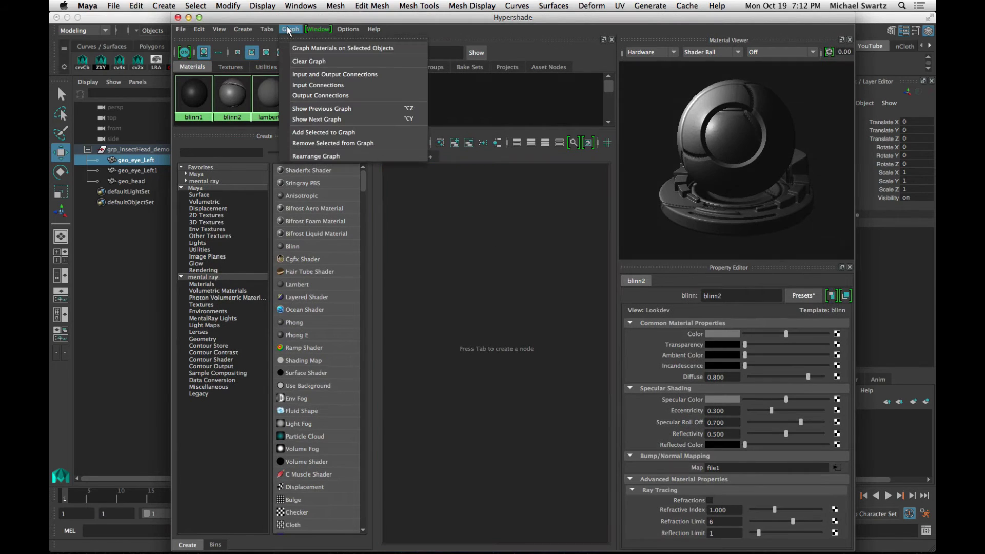
click(295, 48)
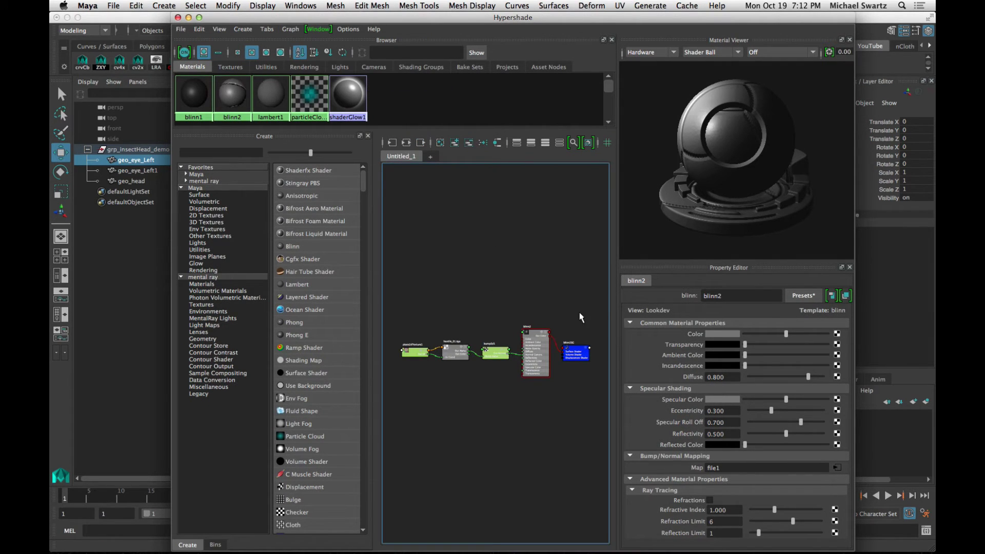
scroll(472, 374, up, 8)
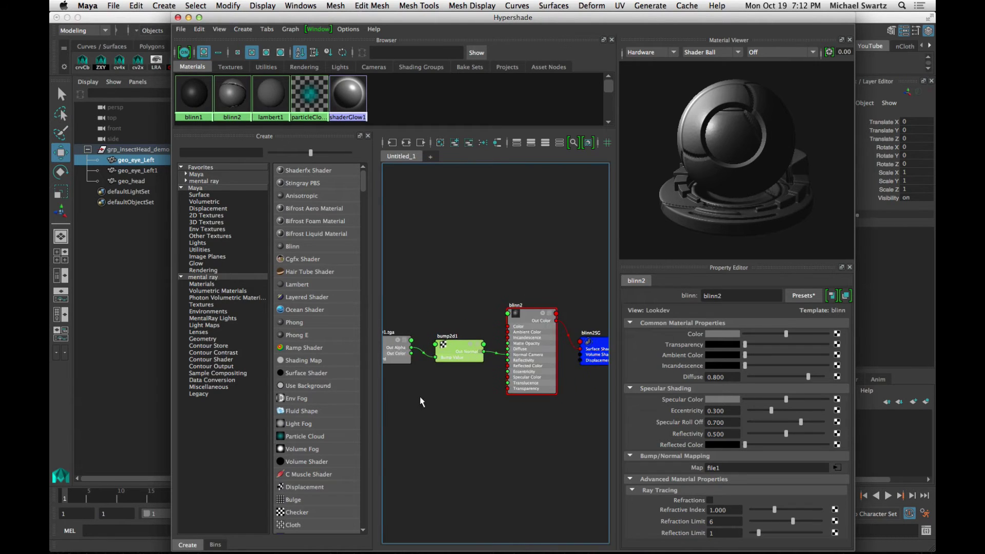
- Select place2dTexture1 in the Hypershade and copy its Attribute Editor tab into a floating window
drag(460, 397, 501, 401)
mouse_move(469, 324)
mouse_down()
mouse_move(458, 347)
mouse_move(454, 322)
mouse_move(465, 319)
mouse_move(456, 325)
mouse_up()
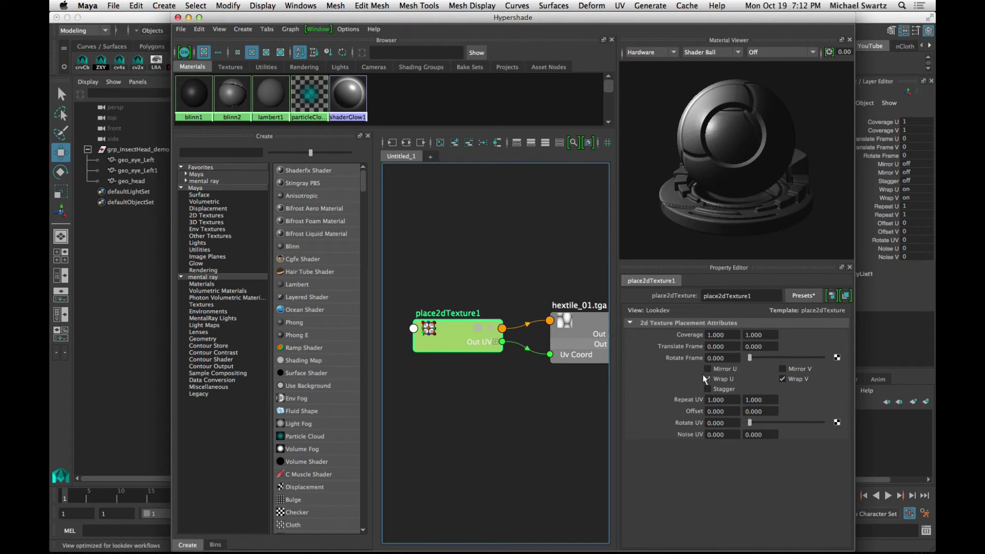
drag(256, 21, 50, 66)
drag(605, 64, 461, 40)
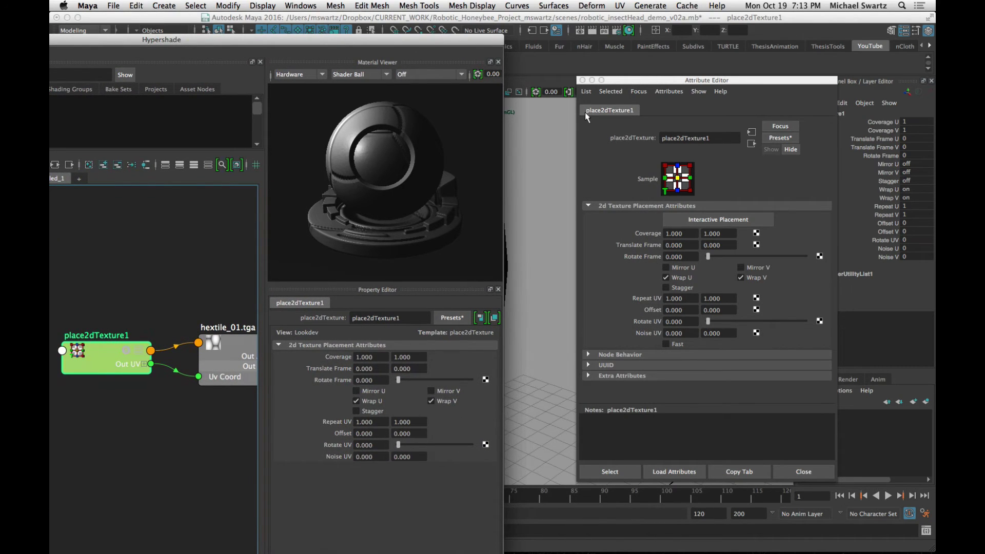
drag(388, 40, 720, 494)
drag(691, 80, 675, 42)
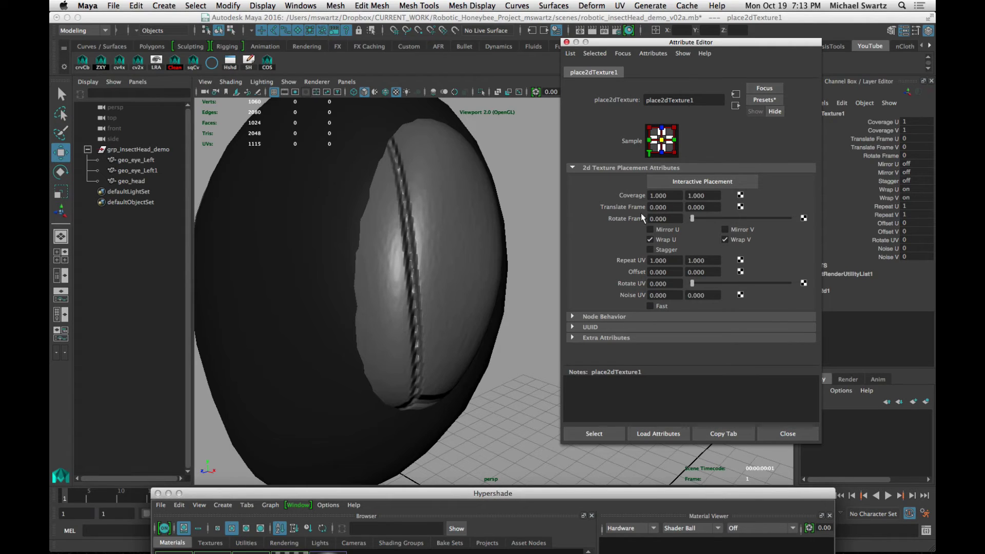
click(724, 433)
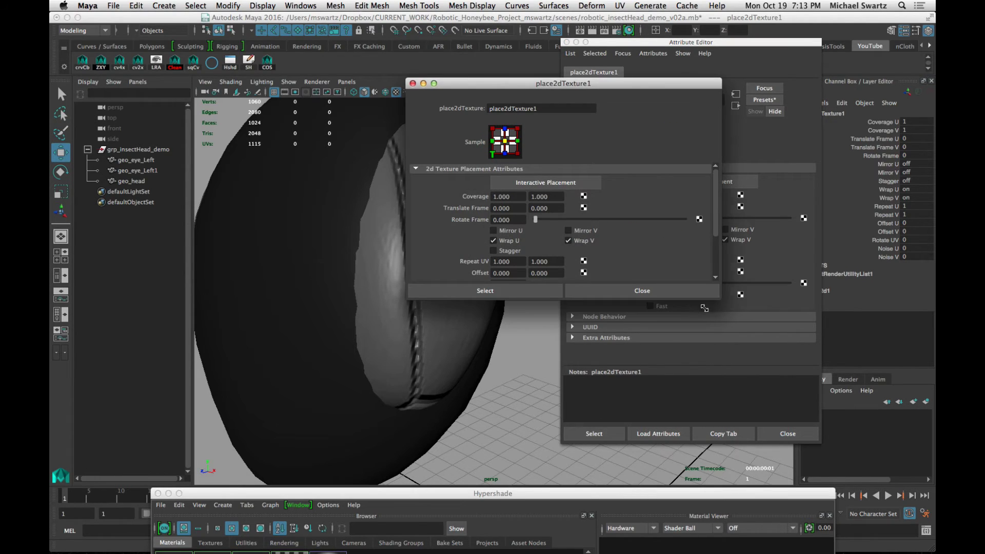
- Enlarge the floating placement window, close the Attribute Editor and clear the selection
drag(680, 322, 653, 449)
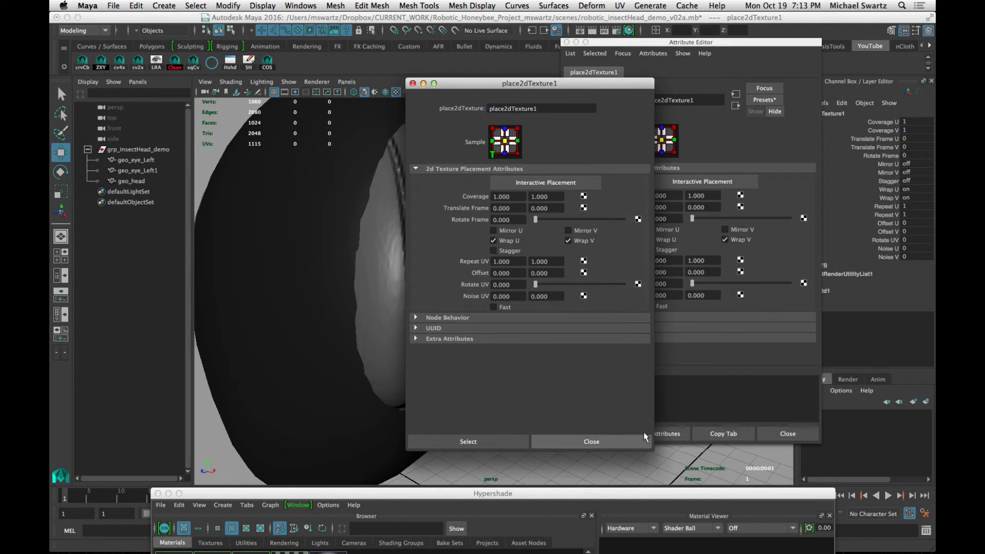
click(567, 42)
drag(537, 87, 751, 71)
click(426, 216)
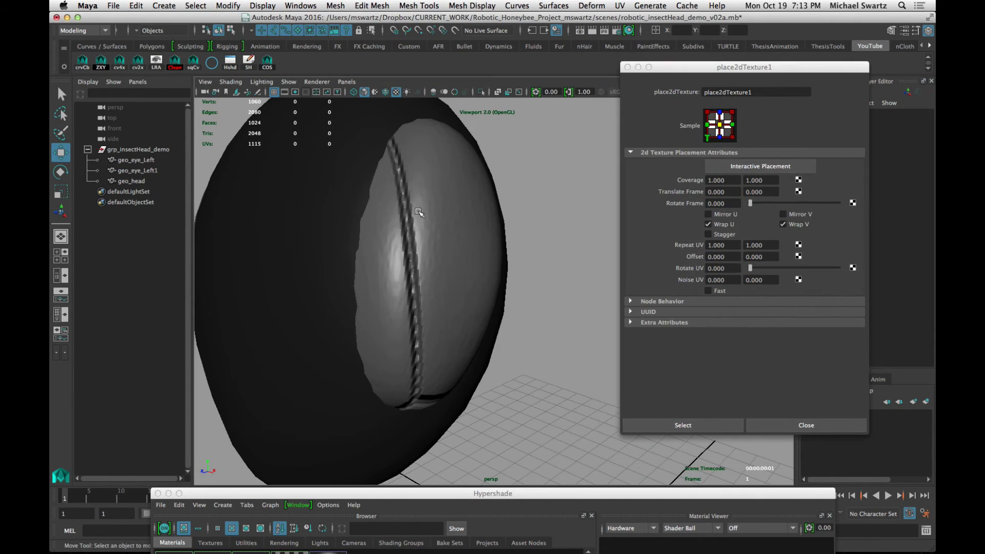
click(317, 236)
click(585, 184)
- Set place2dTexture1's Repeat UV to 4 × 4, then Repeat V to 8, and check the tiling
click(727, 245)
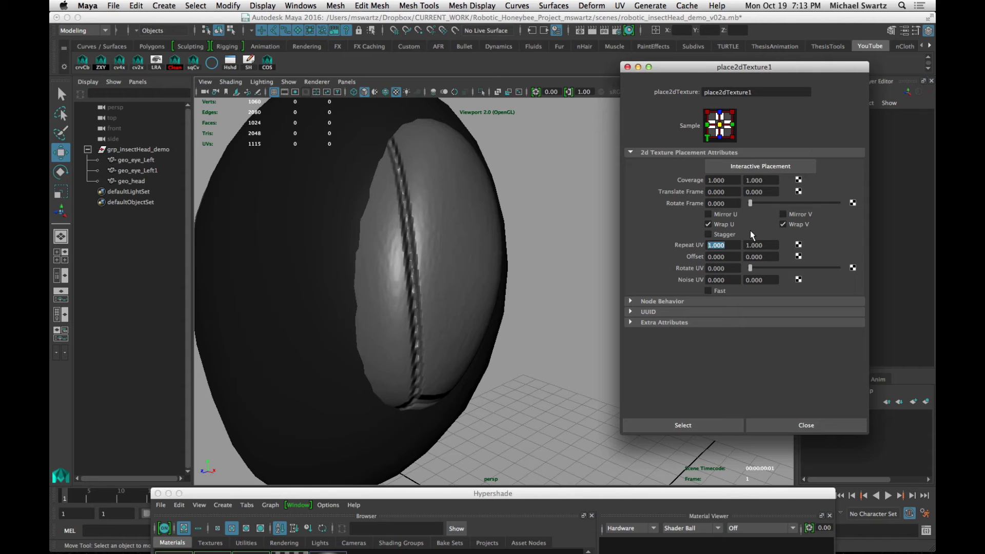
text(4)
key(Return)
key(Tab)
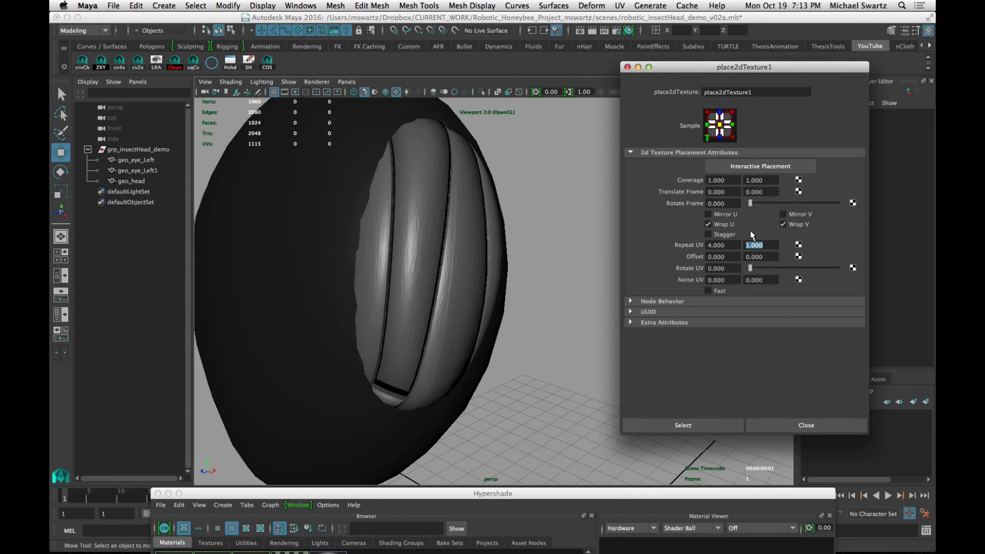
text(4)
key(Return)
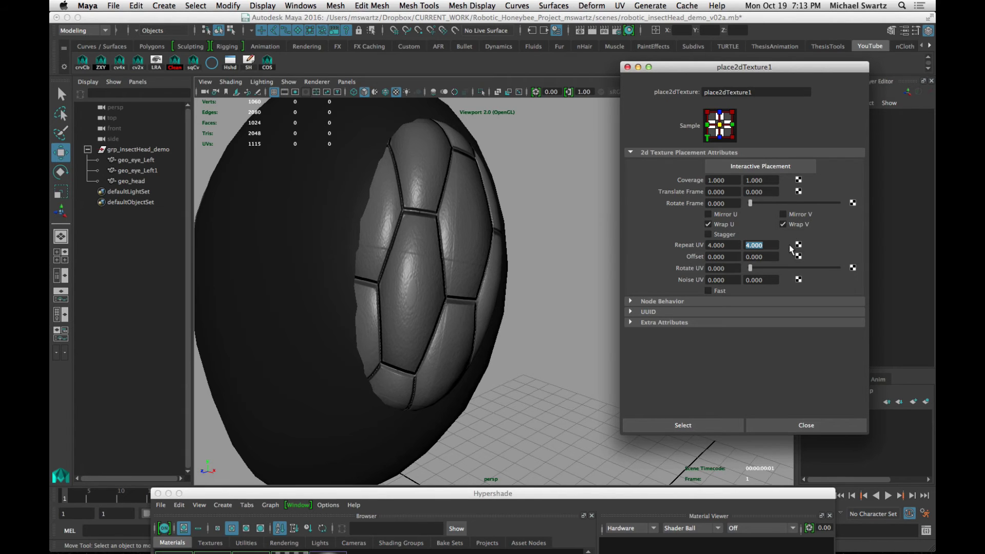
text(8)
key(Return)
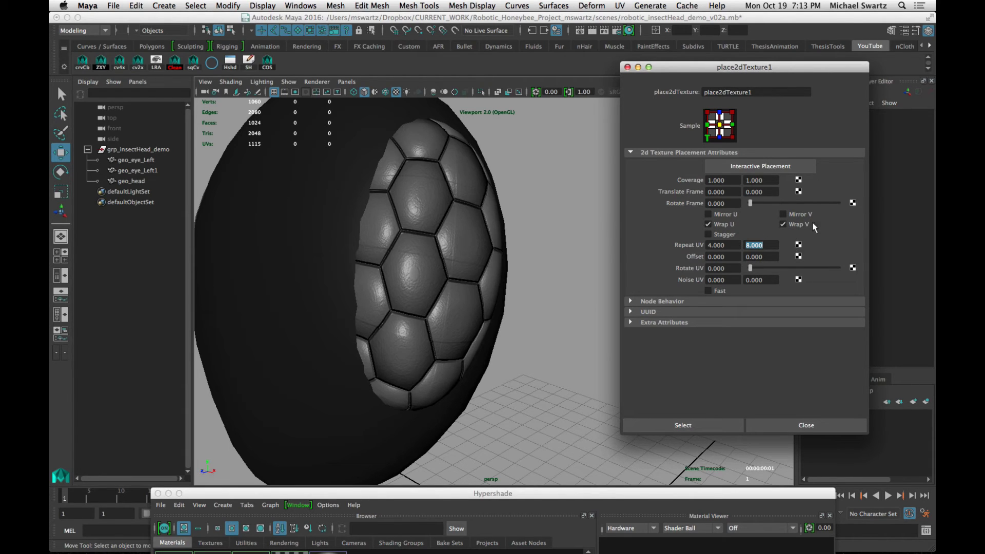
drag(443, 338, 475, 350)
- Raise the Repeat UV to 8 × 16 and inspect the hex cells
click(734, 246)
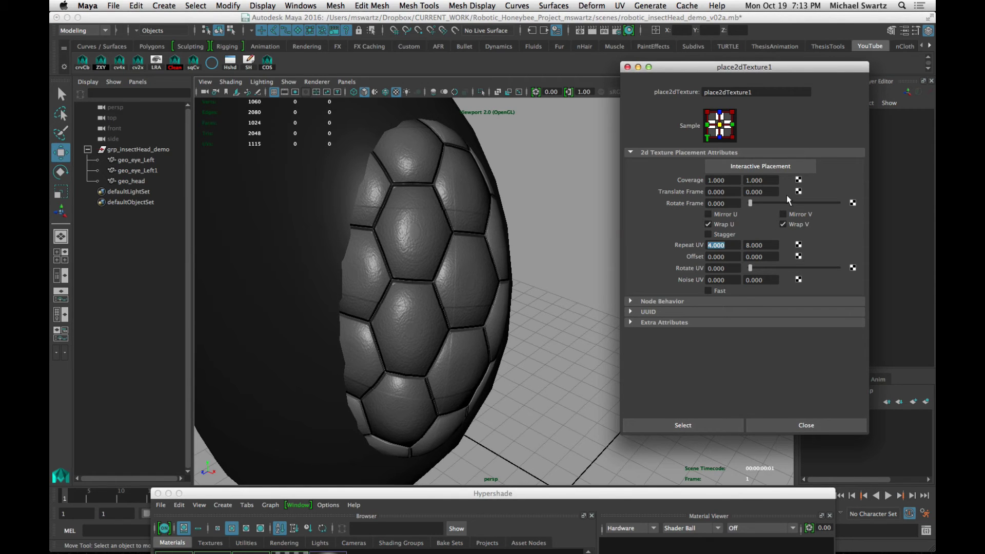
text(8)
key(Tab)
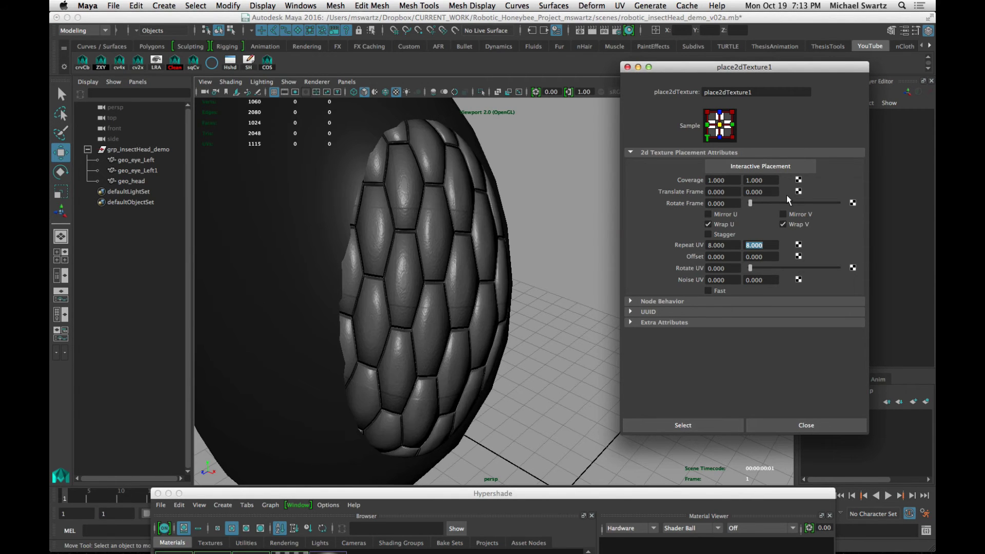
text(163)
key(Return)
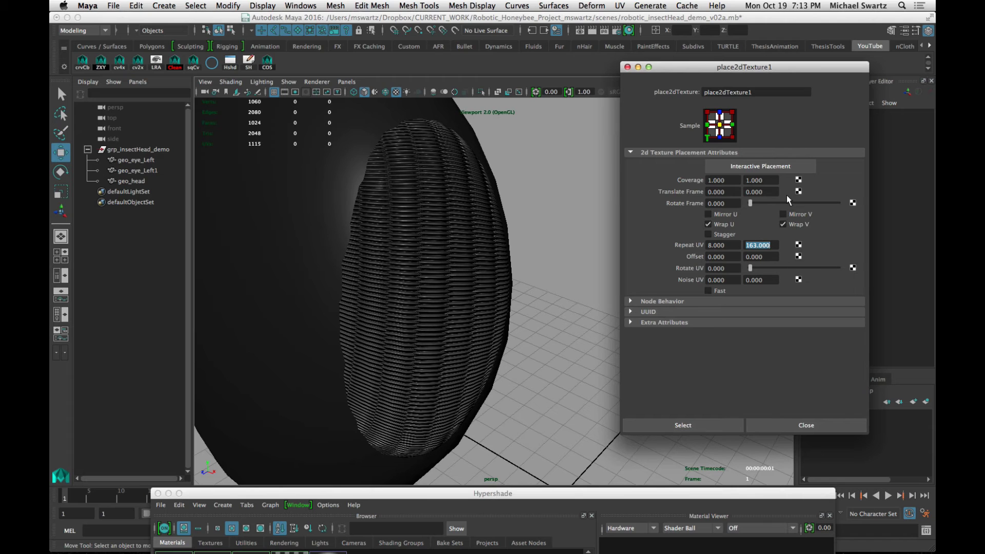
text(16)
key(Return)
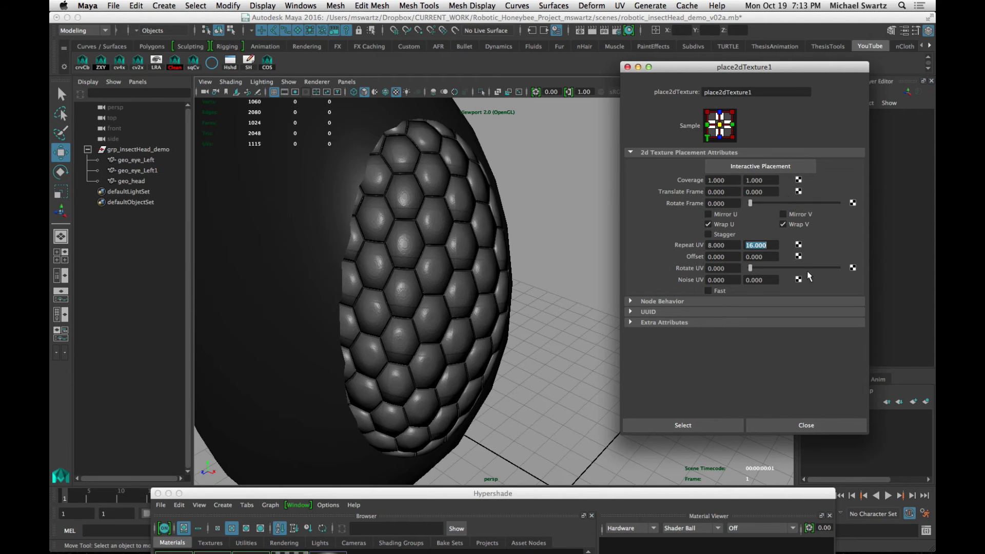
drag(510, 319, 604, 279)
- Finish the Repeat UV at 16 × 32 for a denser honeycomb
click(741, 241)
key(shift+Tab)
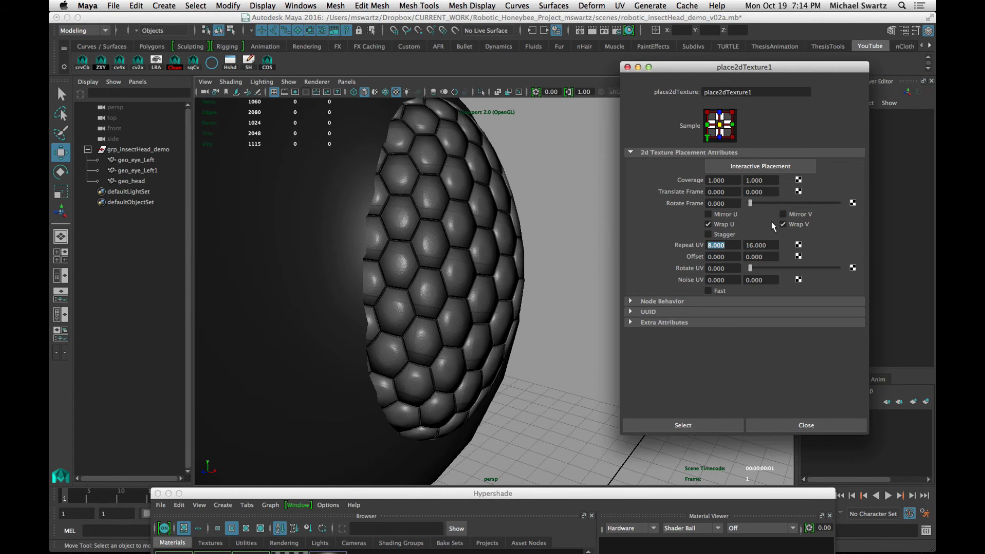
text(16)
key(Tab)
text(32)
key(Return)
mouse_move(459, 344)
mouse_down()
mouse_move(383, 342)
mouse_move(457, 343)
mouse_up()
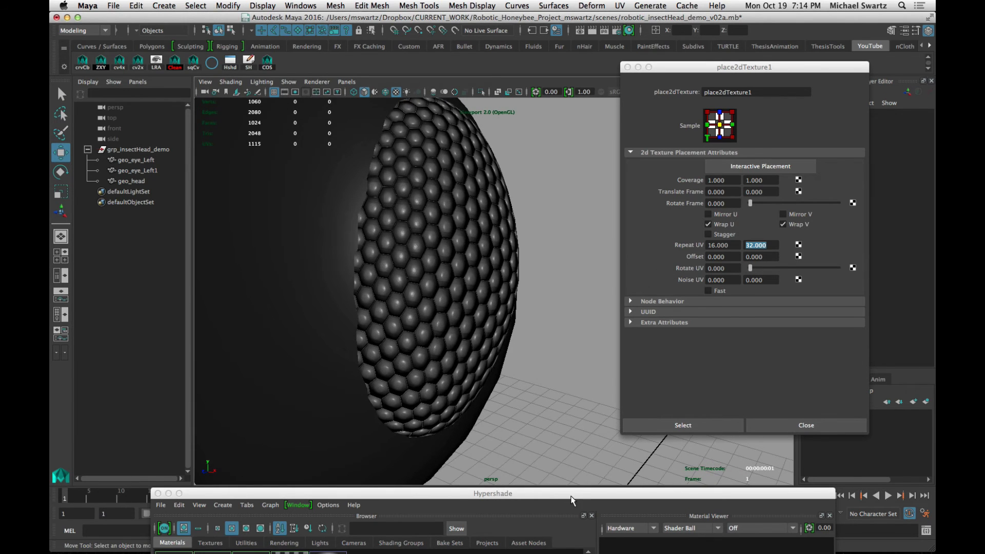
- Select bump2d1 and drag its Bump Depth down from 0.766 to about 0.109
drag(572, 501, 566, 100)
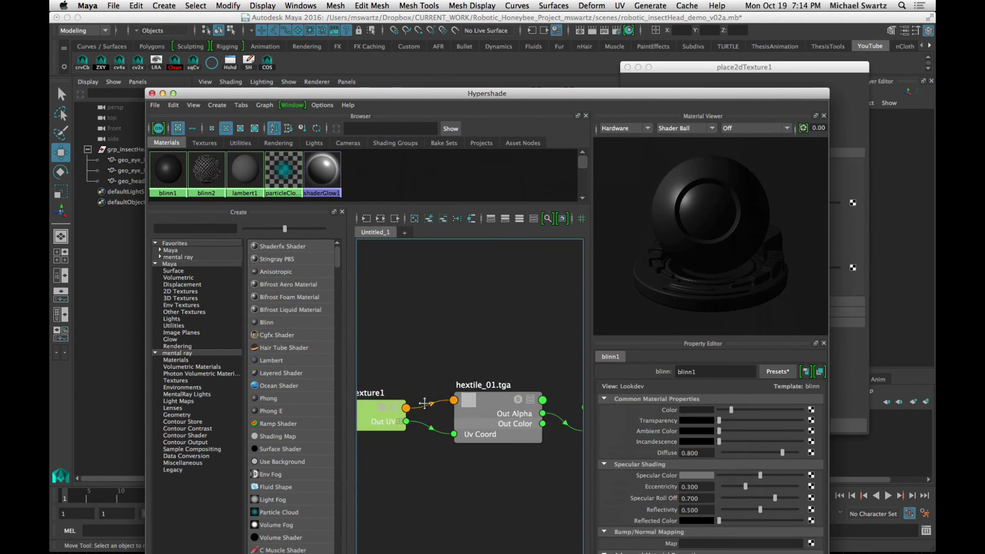
drag(414, 404, 291, 390)
click(475, 399)
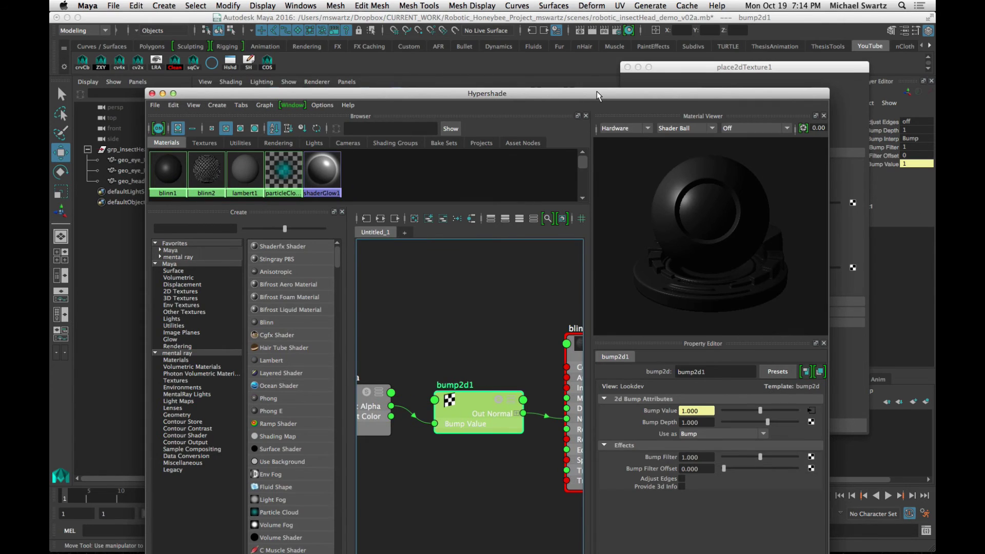
drag(599, 91, 260, 64)
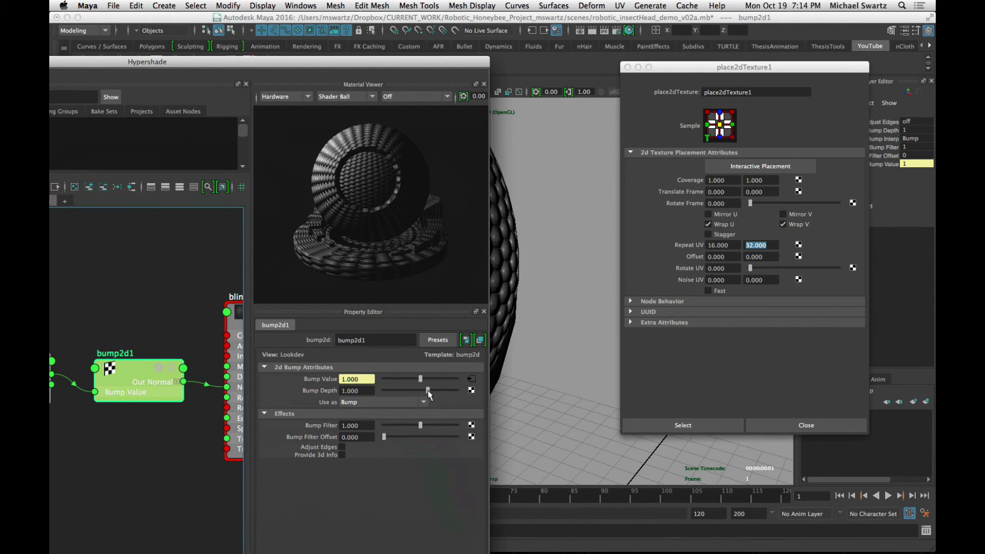
drag(430, 394, 426, 394)
drag(326, 59, 123, 49)
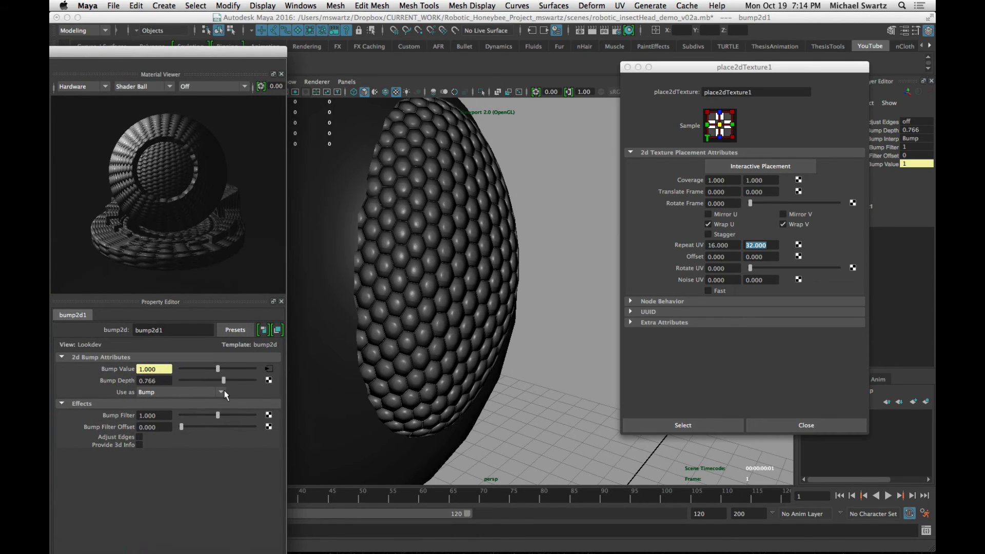
drag(223, 383, 217, 378)
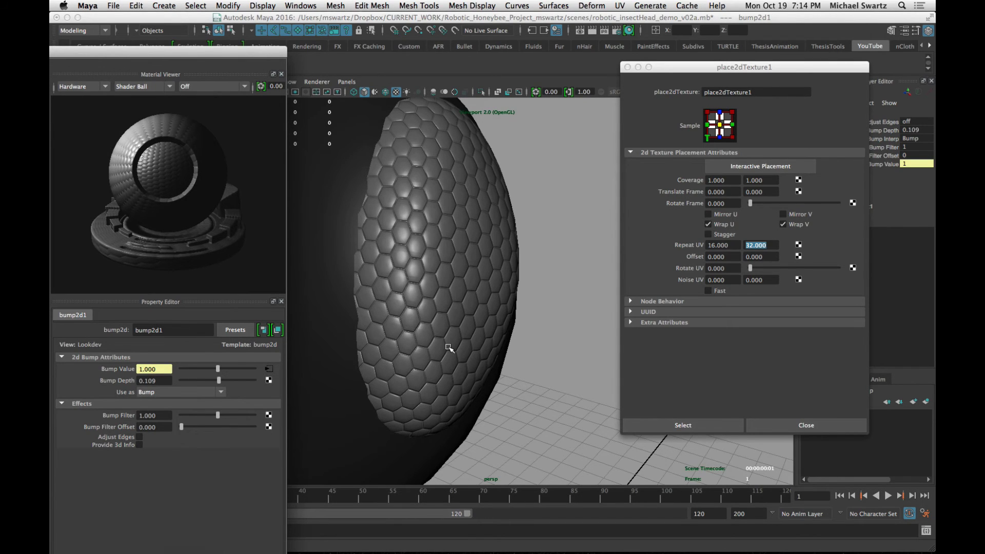
- Enter 32 for Repeat U and 64 for Repeat V, then orbit to inspect the pattern
double_click(734, 245)
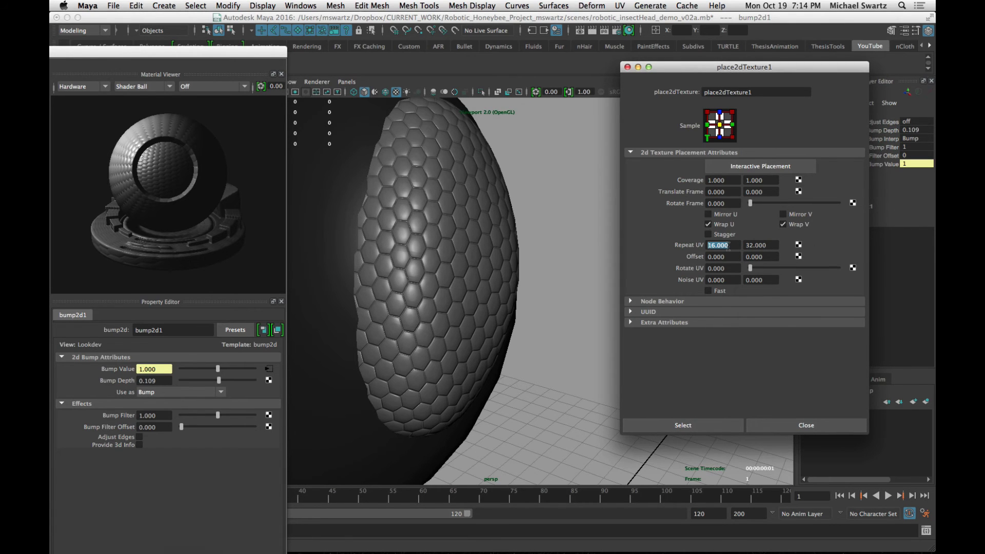
text(32)
key(Tab)
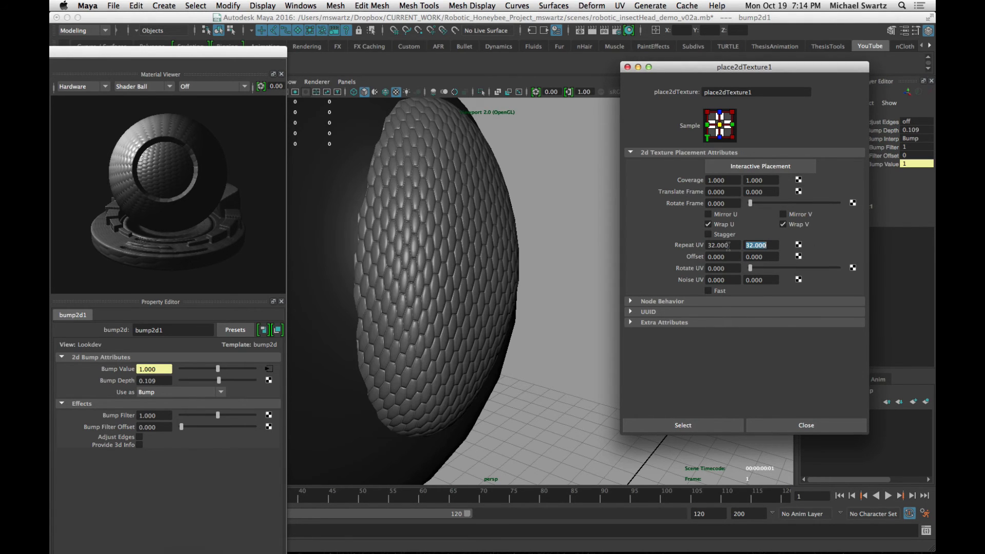
text(64)
key(Return)
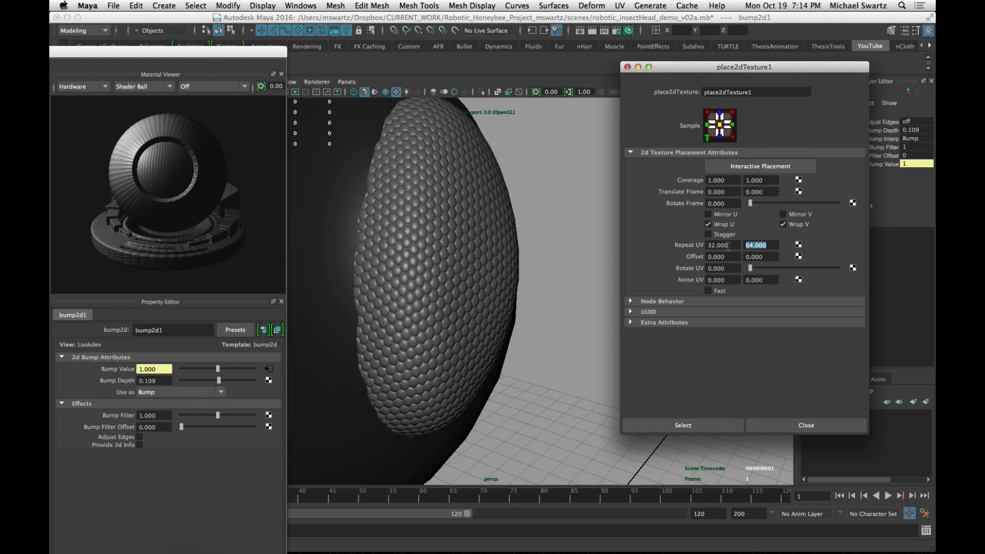
drag(413, 321, 492, 322)
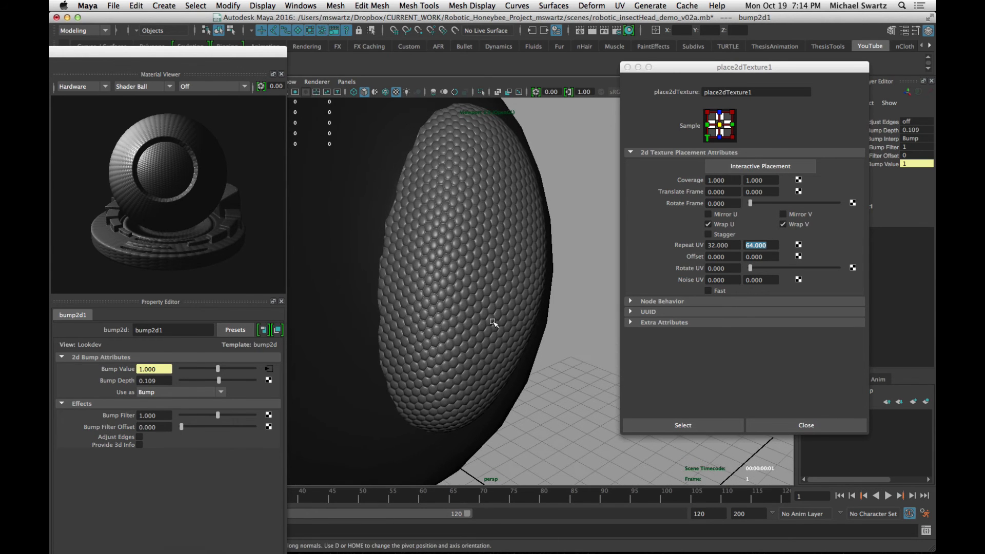
- Enter 1.5 as bump2d1's Bump Filter and zoom the viewport to check the softened cells
click(179, 44)
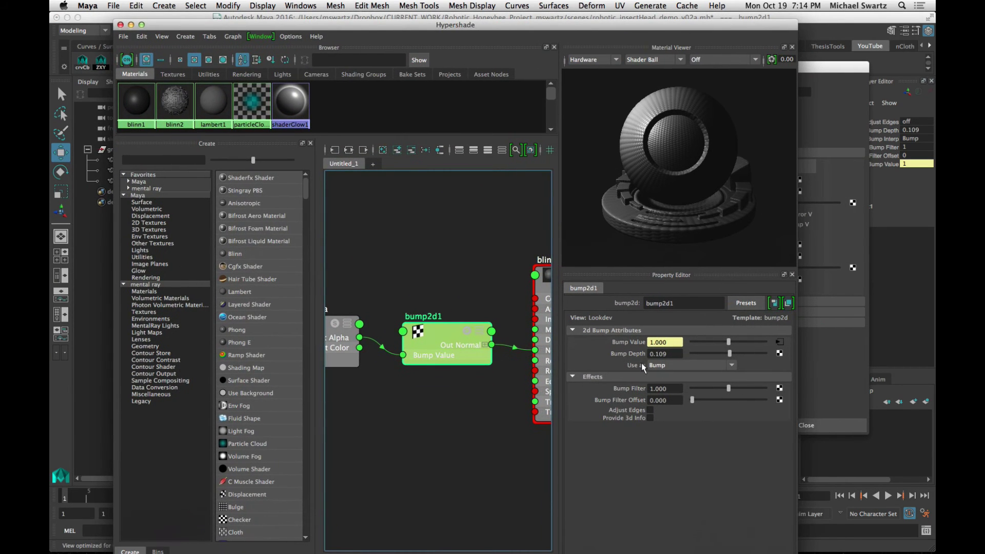
click(674, 388)
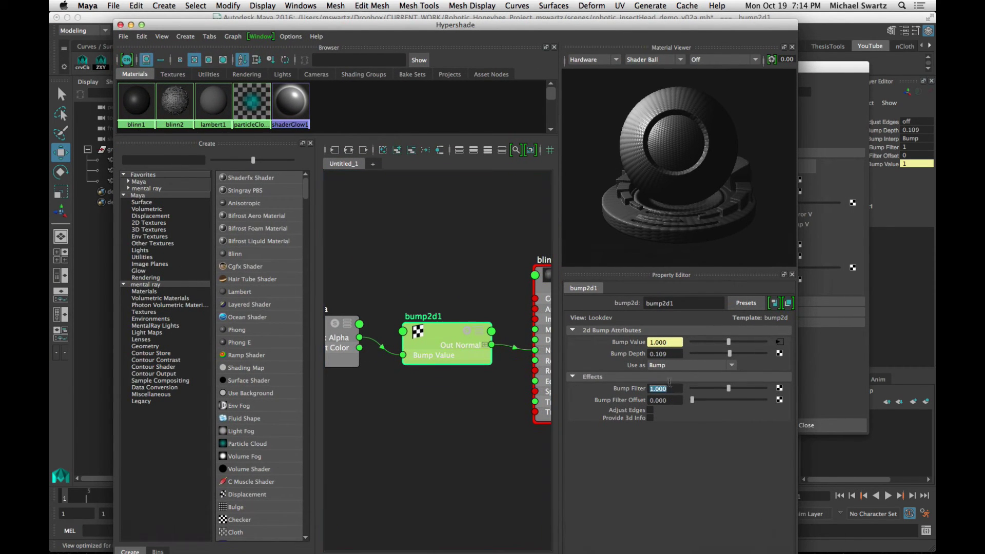
drag(706, 31, 343, 31)
text(1)
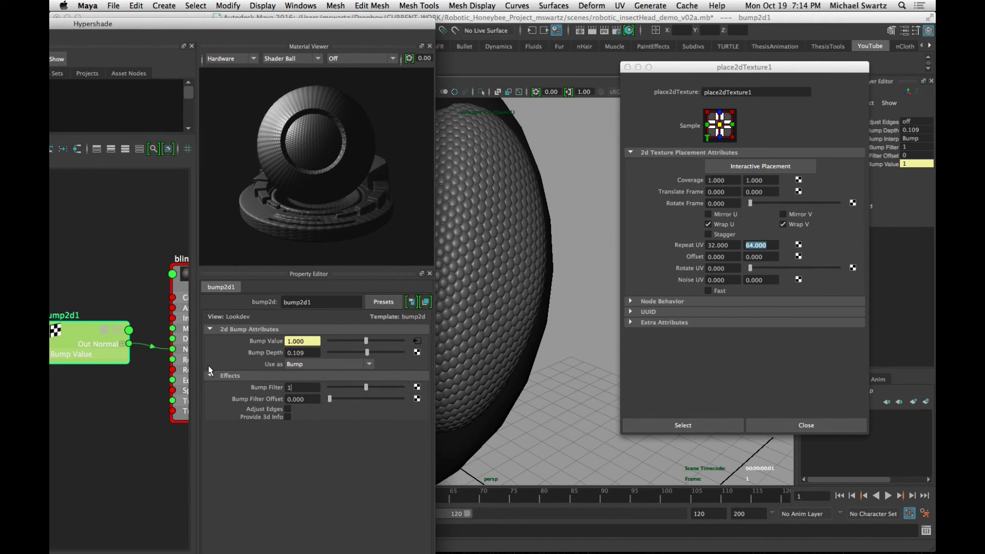
text(.5)
key(Return)
scroll(556, 350, up, 5)
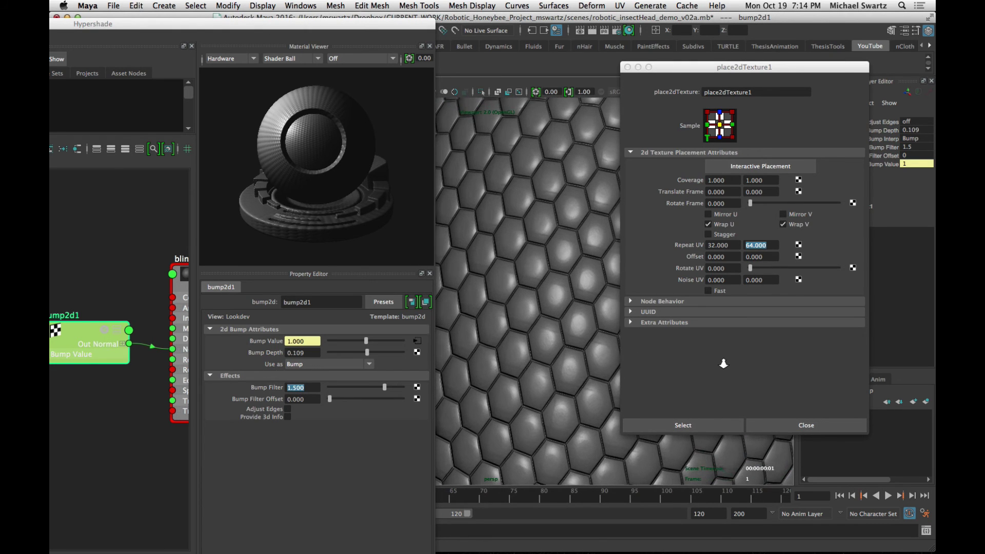
scroll(580, 359, down, 5)
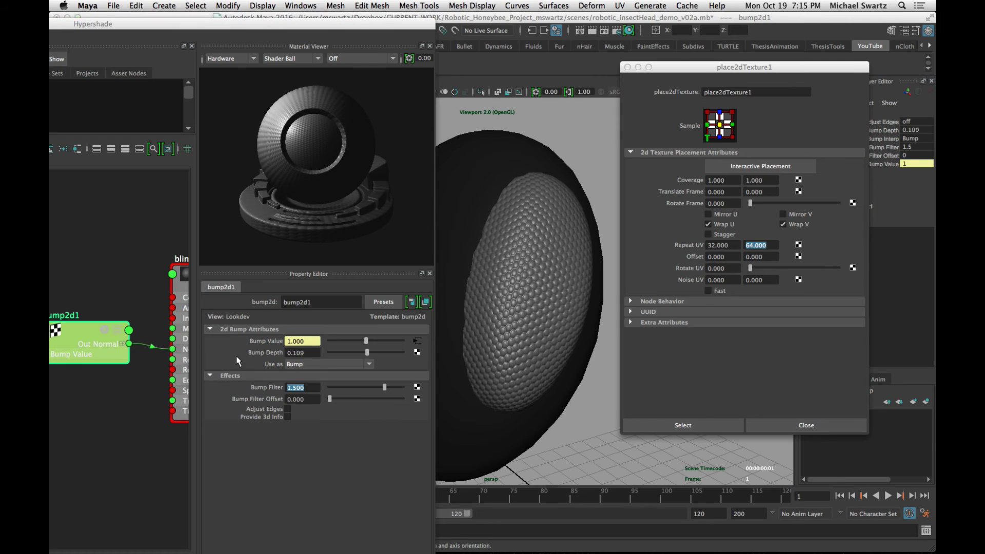
click(462, 277)
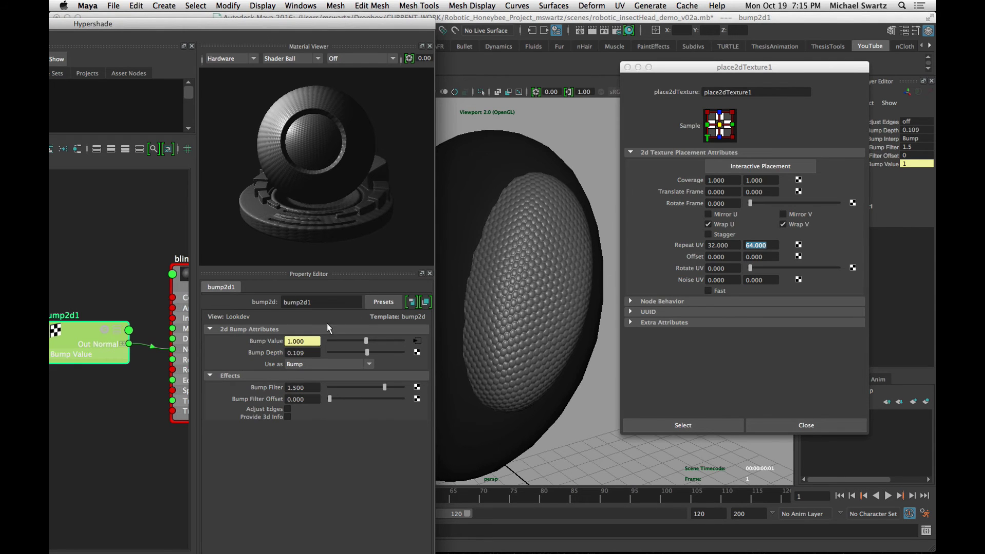
drag(198, 29, 502, 22)
- Select the blinn2 material and set its base Color to black
scroll(380, 348, right, 5)
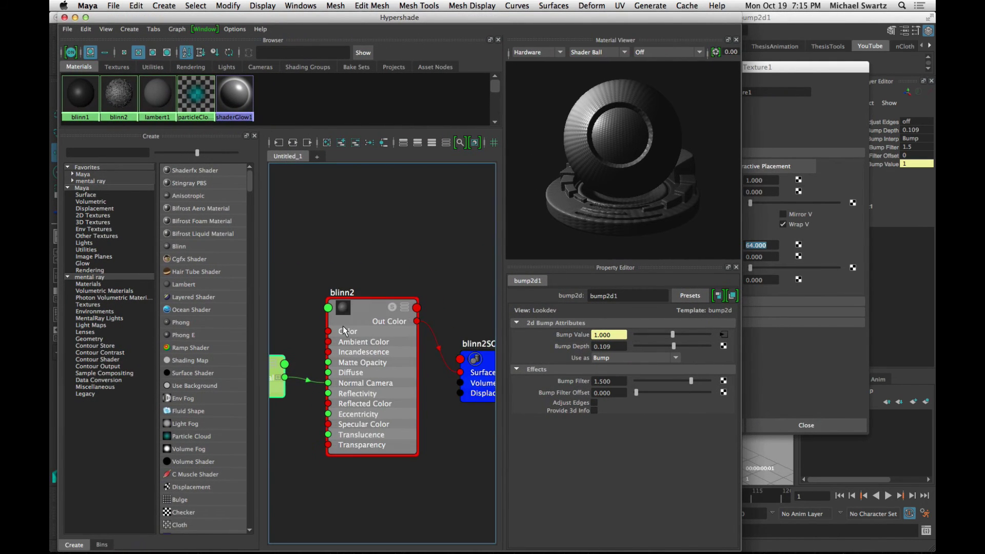
click(364, 305)
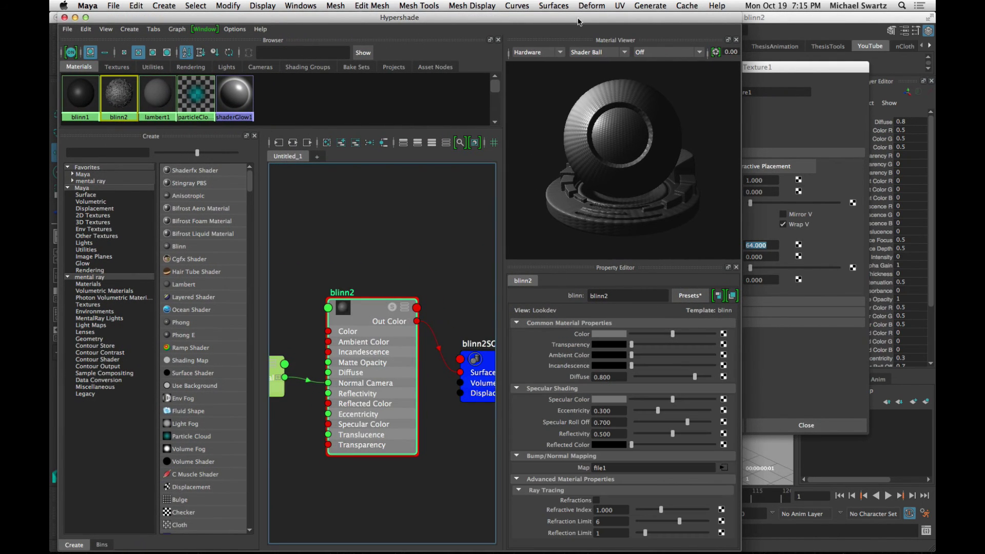
drag(579, 22, 297, 21)
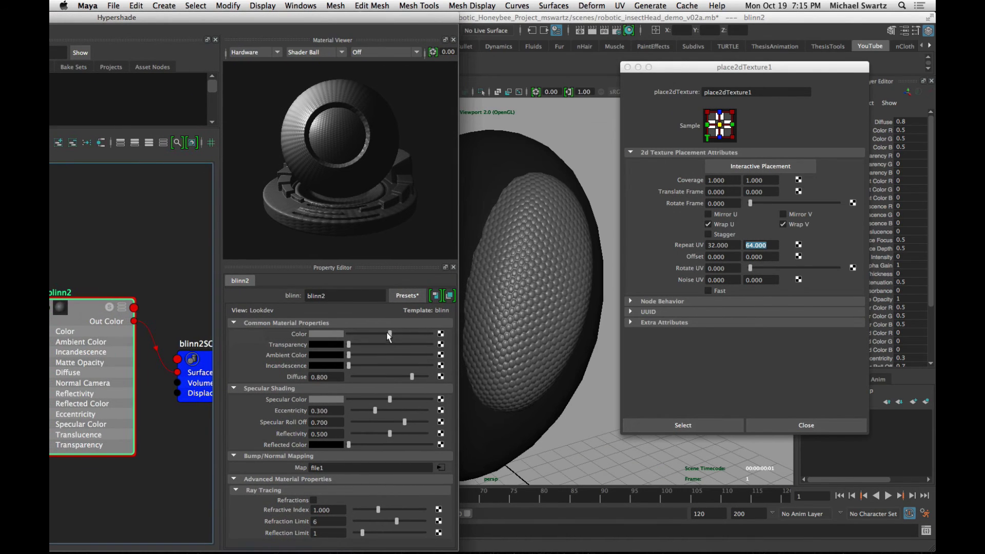
drag(390, 334, 349, 334)
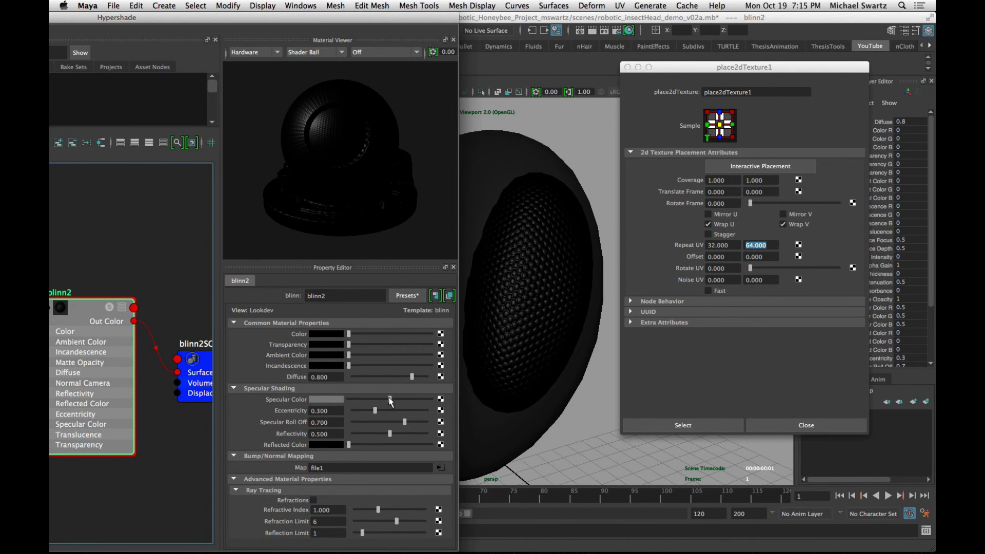
- Change blinn2's Specular Color to a saturated orange with saturation 0.648
drag(389, 401, 353, 378)
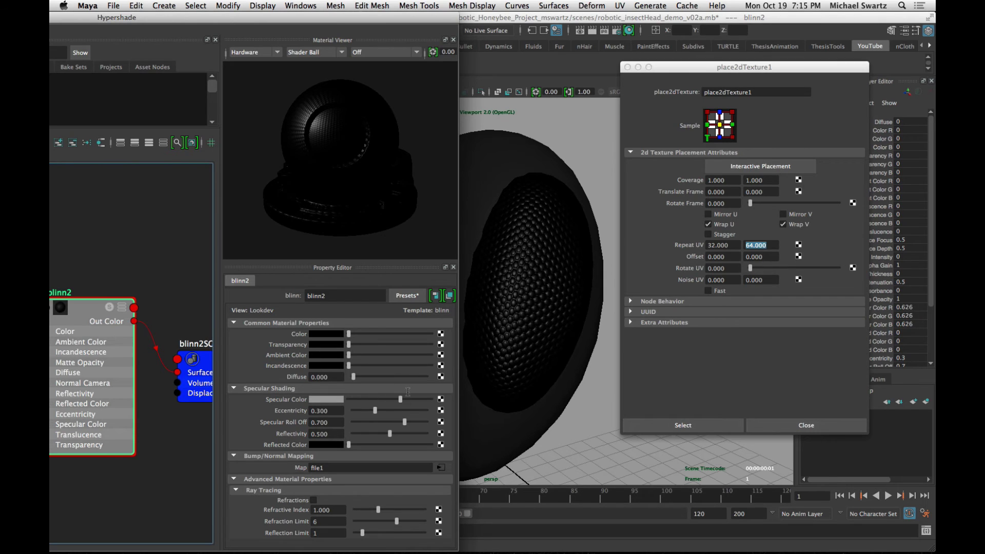
click(330, 406)
click(261, 394)
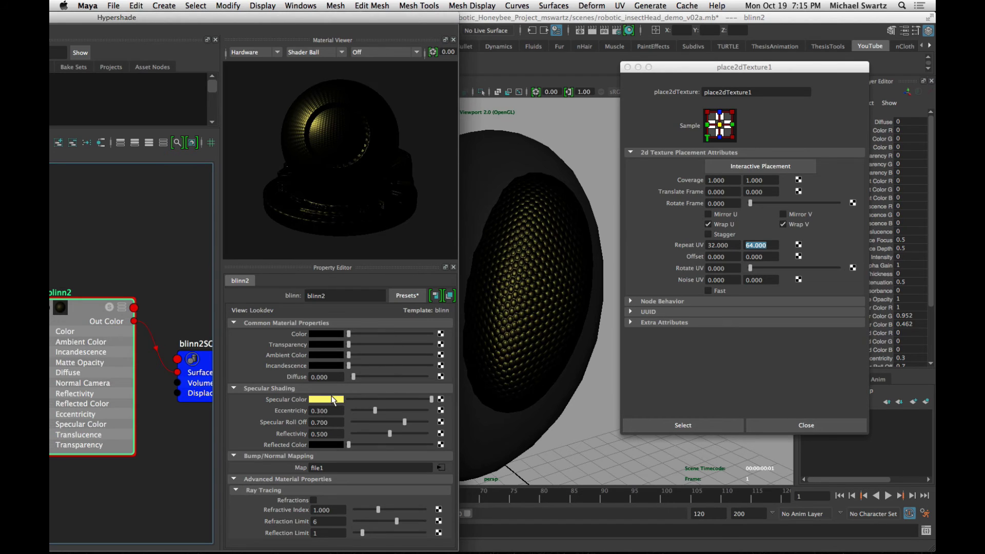
click(323, 400)
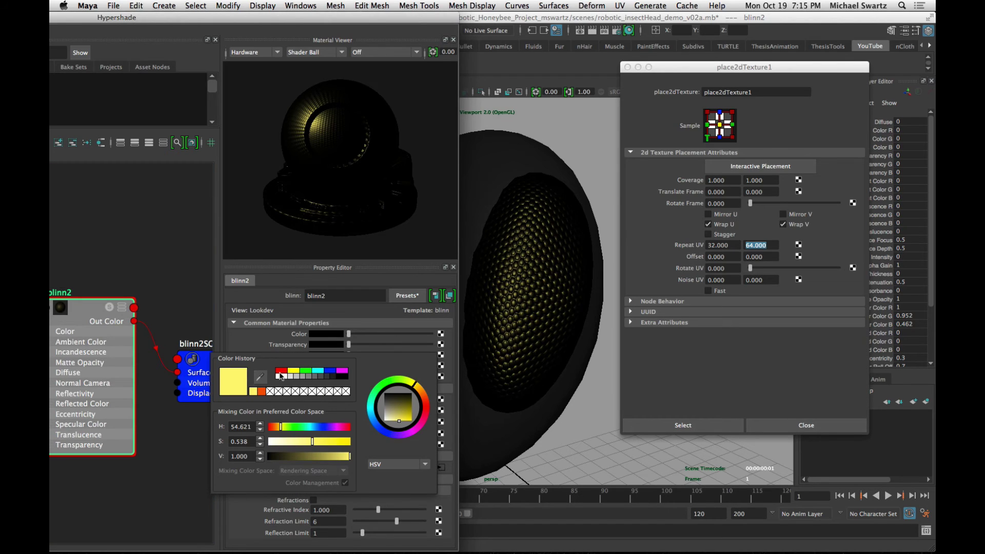
drag(281, 429, 331, 442)
click(322, 444)
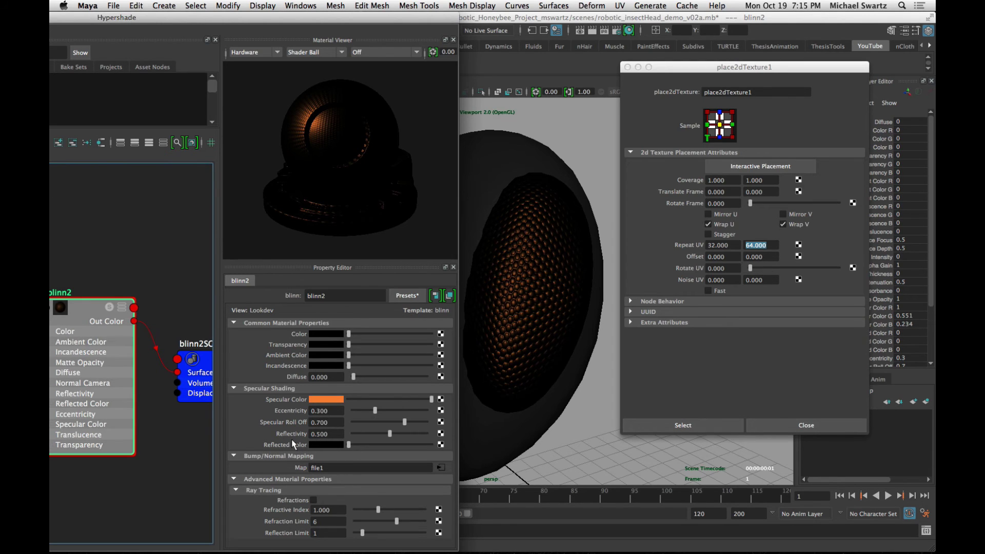
- Connect an Env Ball reflection map to the reflected colour and feed its image with a file texture
click(440, 444)
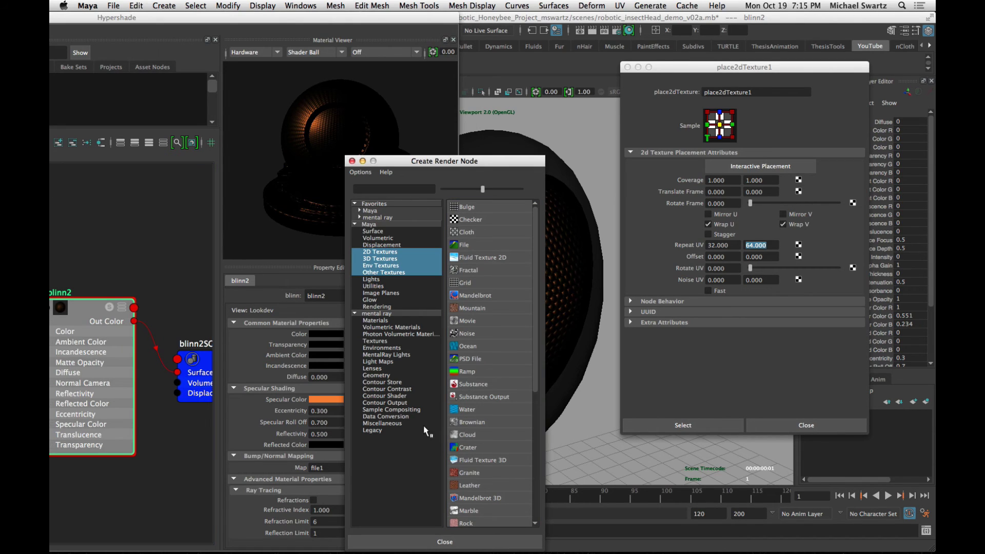
click(379, 265)
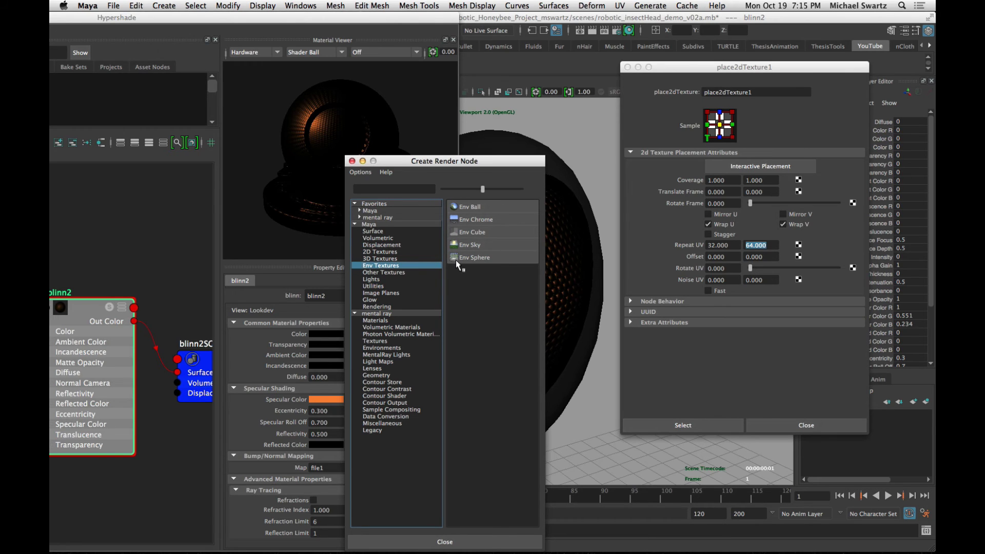
click(472, 205)
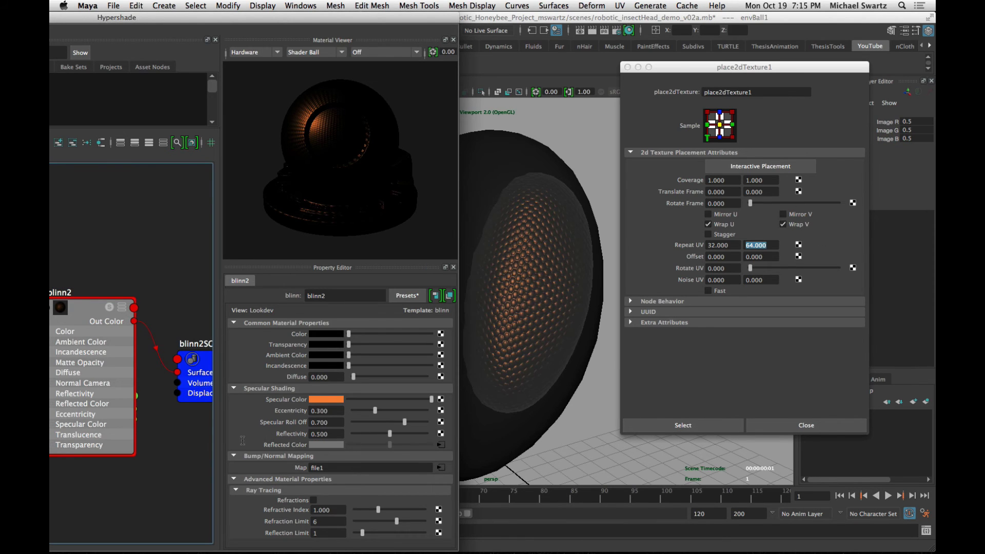
click(441, 444)
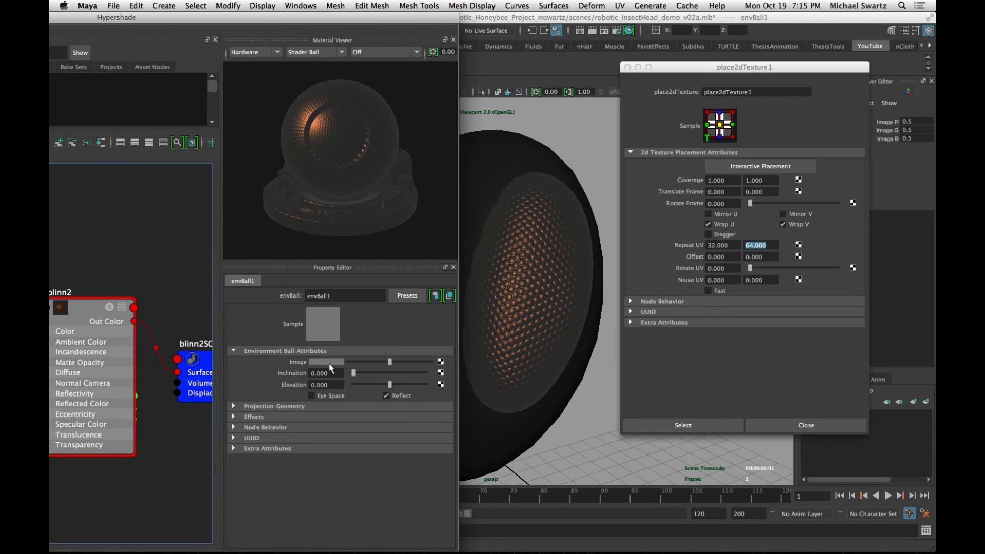
click(441, 362)
click(470, 237)
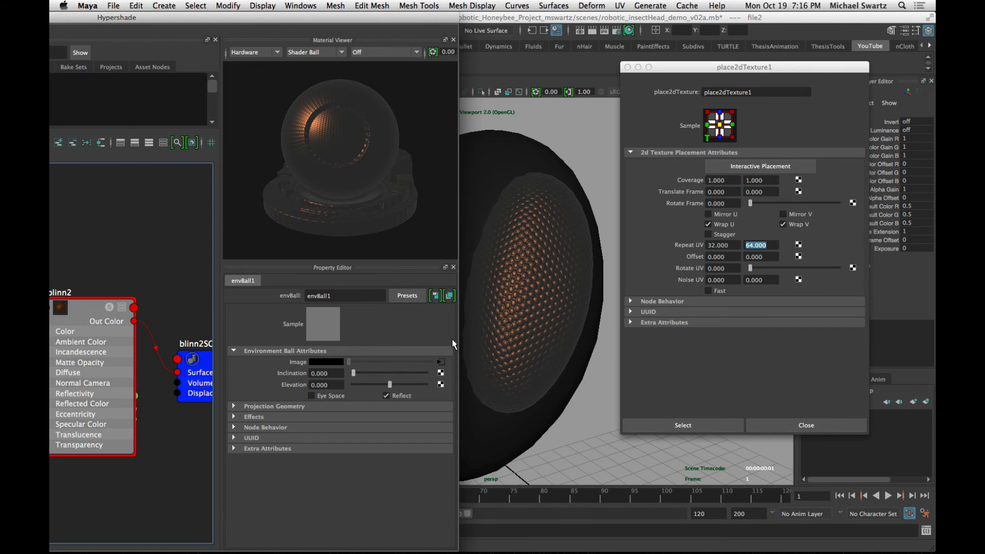
click(440, 363)
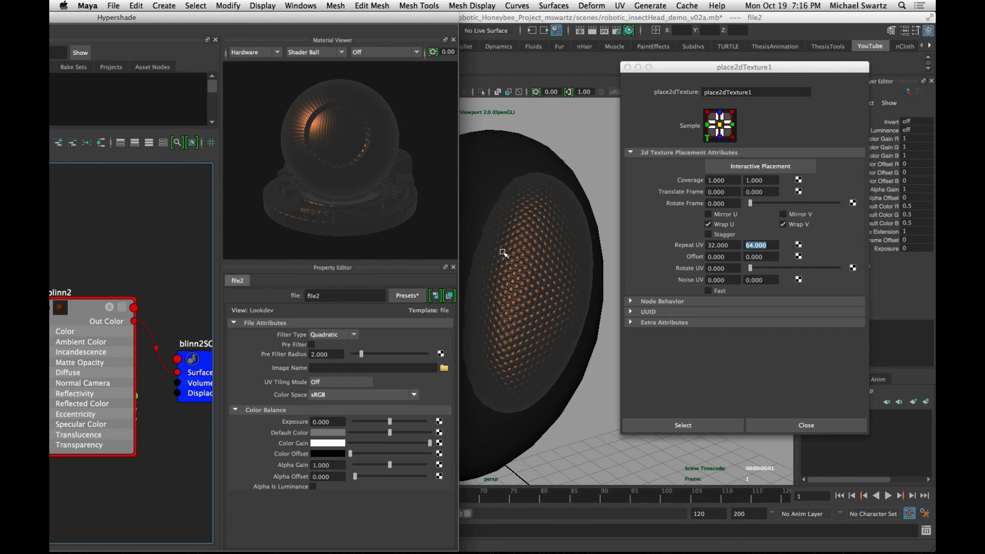
- Load the sphere_1k .jpg from sourceimages/ReflectionMaps into file2 and orbit to view the reflections
click(444, 369)
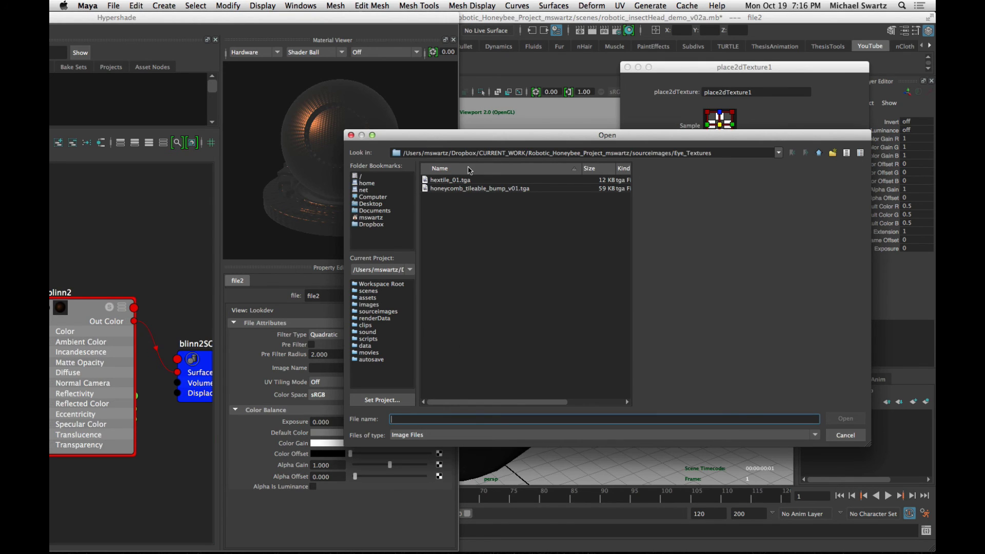
click(820, 153)
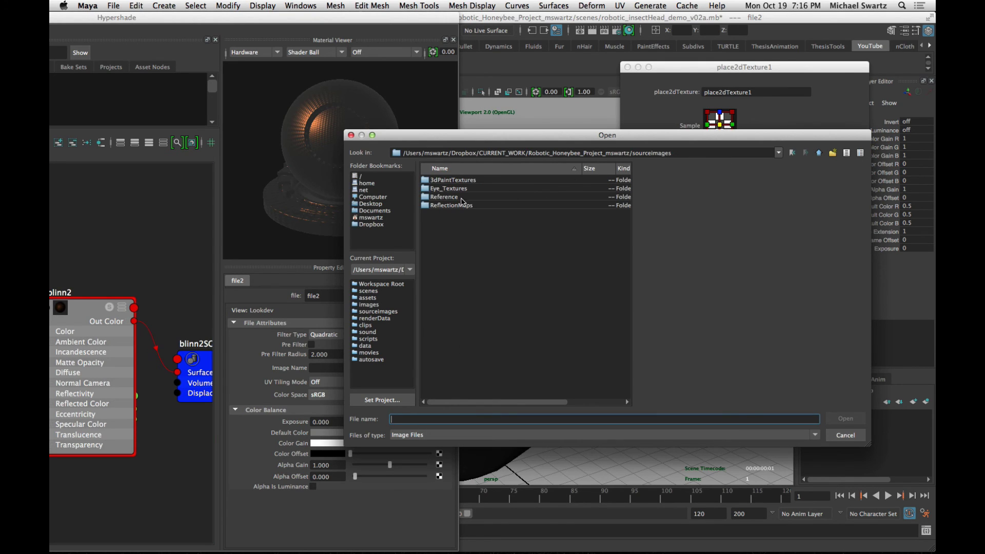
click(446, 206)
double_click(446, 205)
click(450, 180)
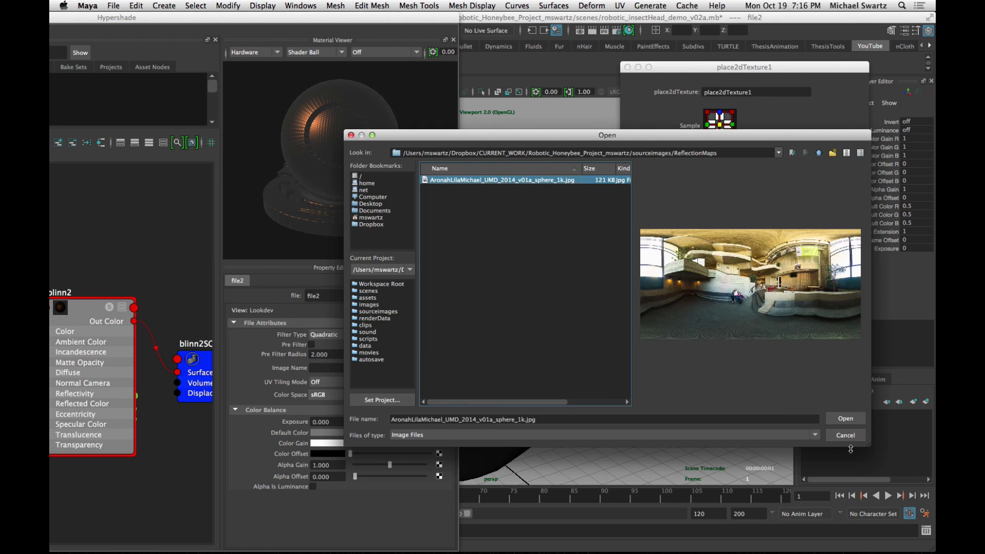
click(846, 418)
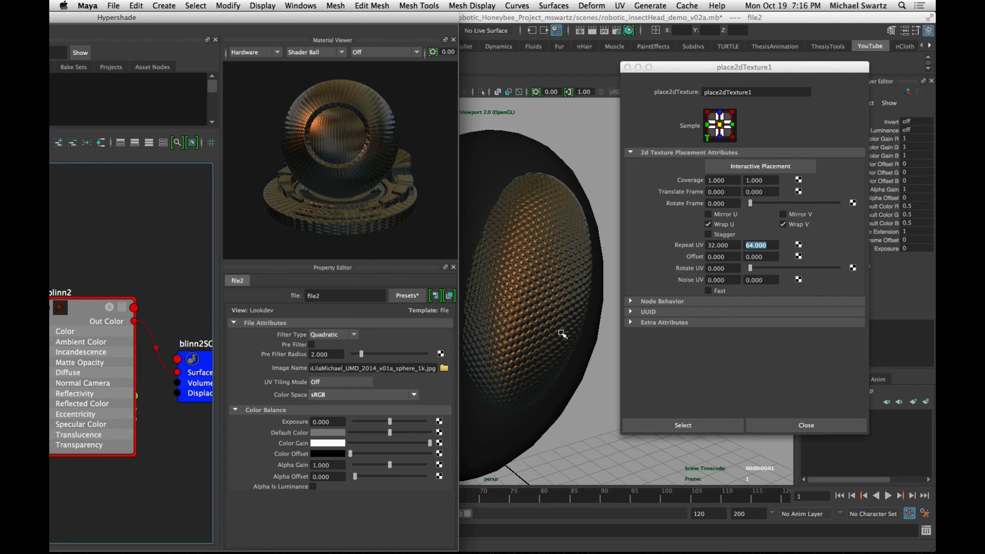
drag(565, 341, 545, 344)
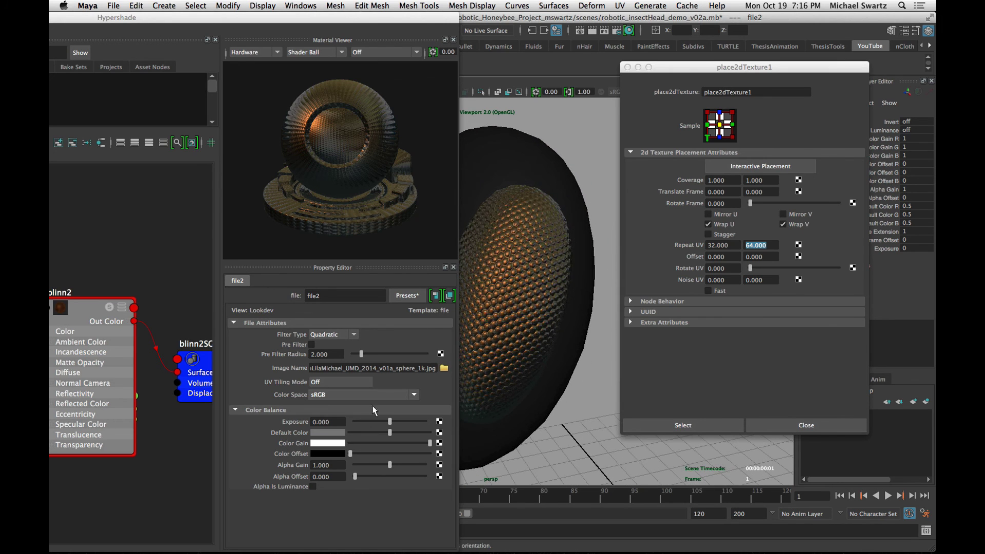
drag(277, 20, 40, 99)
drag(402, 257, 480, 277)
- Assign the existing blinn2 material to the second eye, geo_eye_Left1
click(402, 268)
right_click(399, 239)
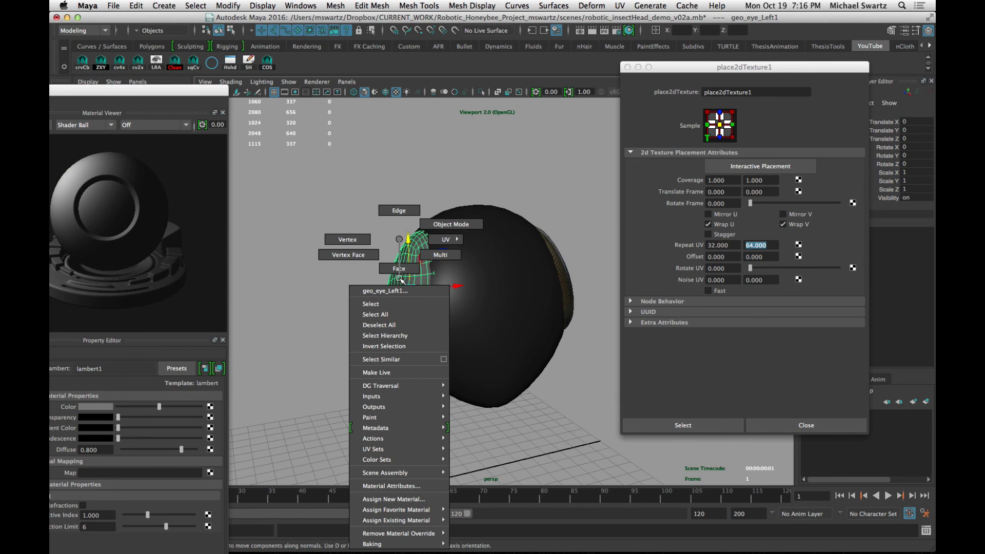
mouse_move(430, 521)
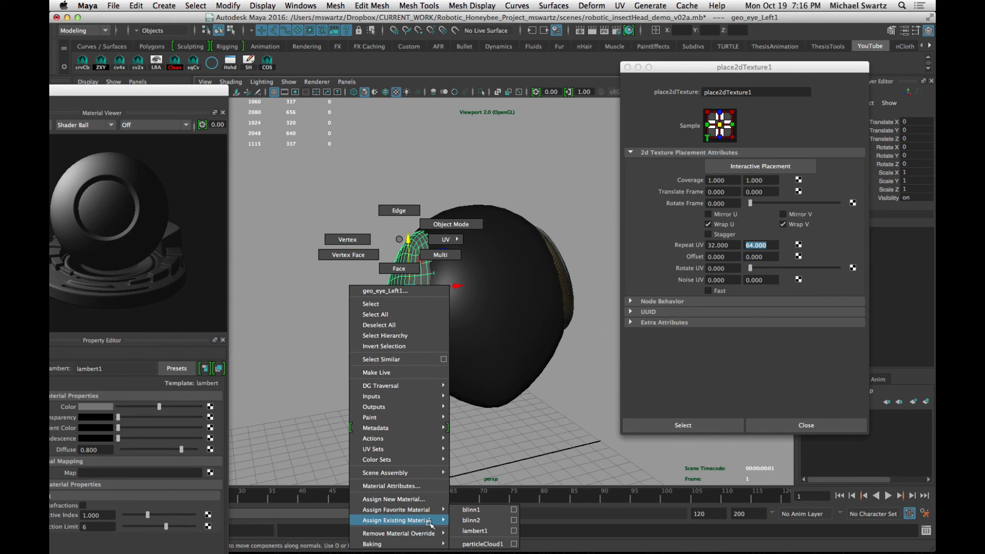
click(473, 520)
click(371, 438)
drag(472, 390, 376, 393)
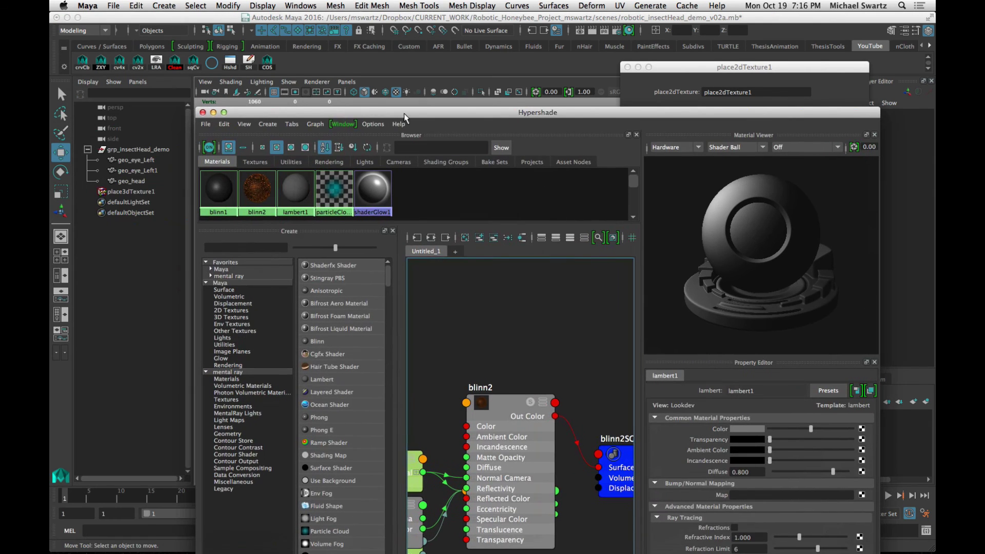
- Close the Hypershade and place2dTexture1 windows and orbit around the eye
click(203, 112)
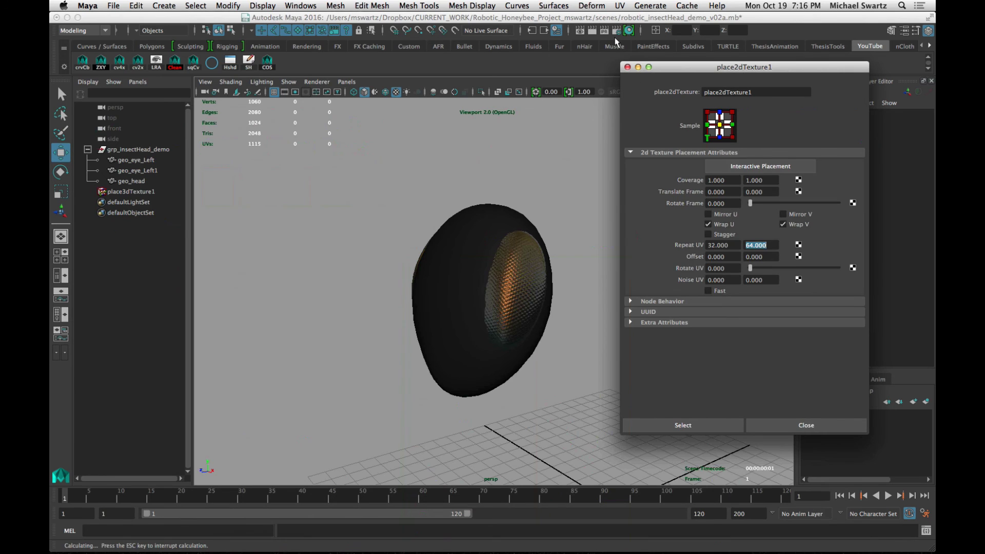
click(630, 67)
drag(603, 198, 490, 288)
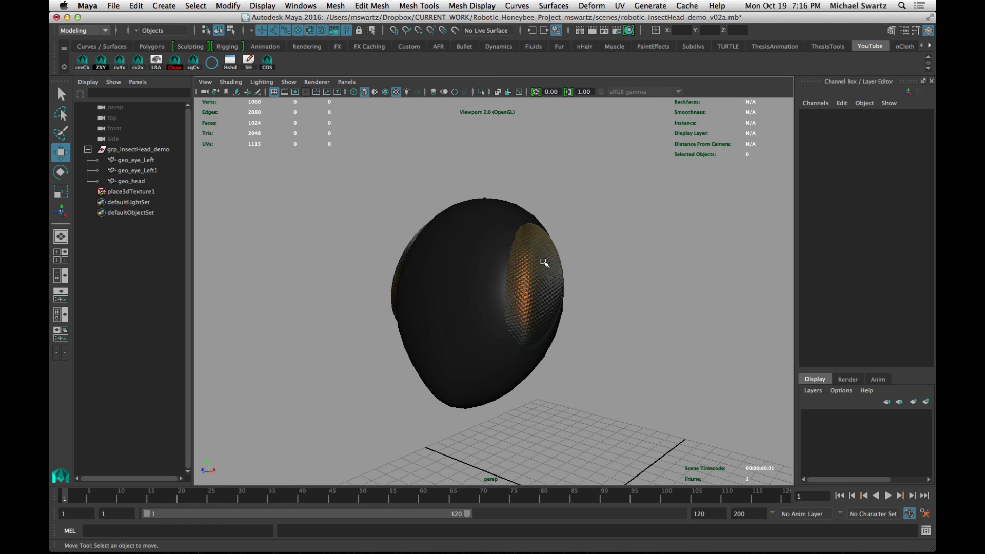
- Open the eye's blinn2 material attributes and set Reflectivity to 0.556
right_click(541, 239)
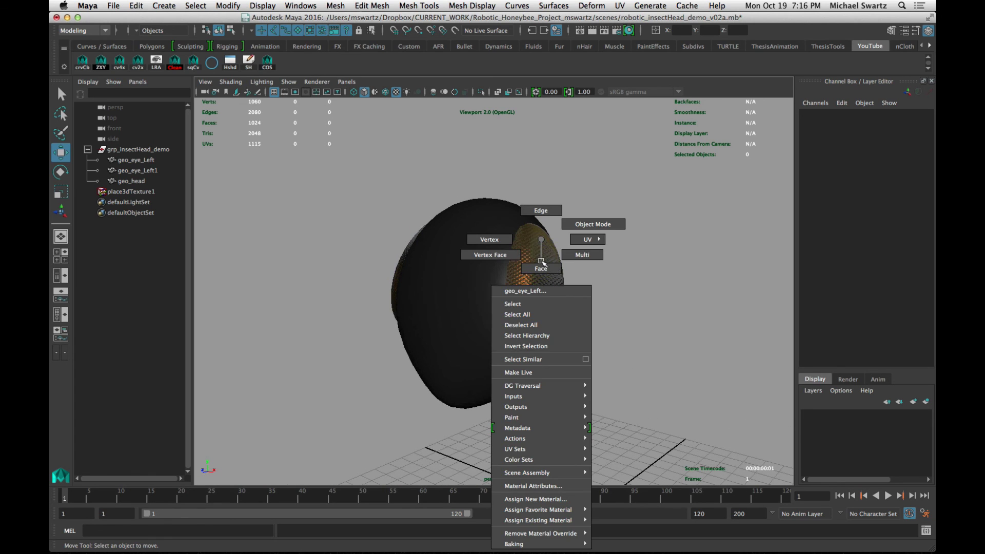
click(534, 486)
click(621, 72)
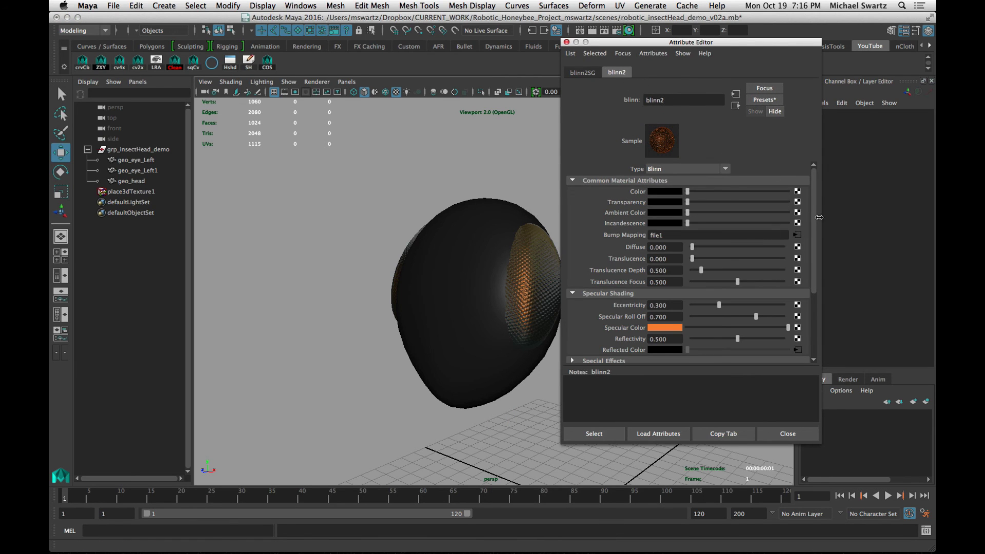
drag(816, 214, 812, 292)
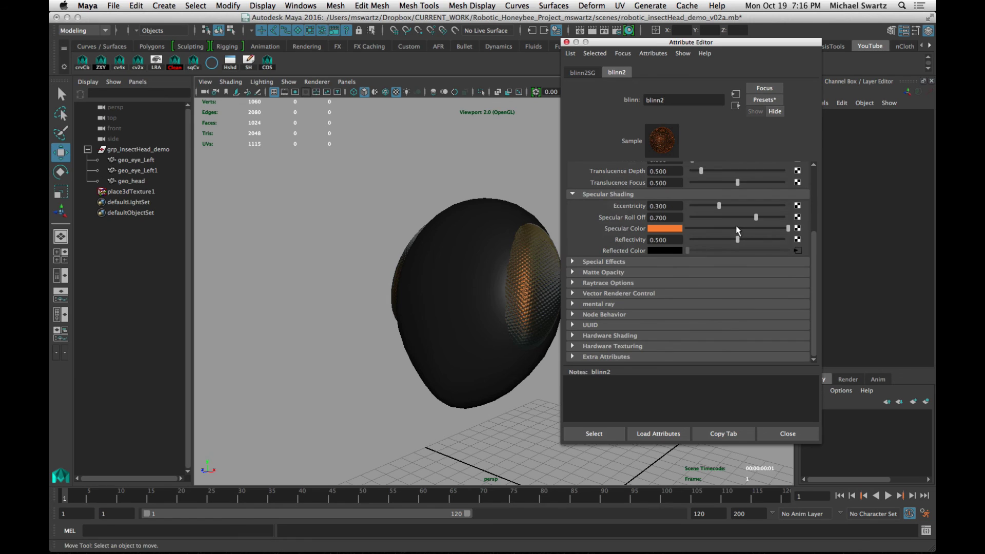
mouse_move(736, 240)
mouse_down()
mouse_move(713, 241)
mouse_move(806, 241)
mouse_move(743, 240)
mouse_up()
drag(480, 323, 542, 326)
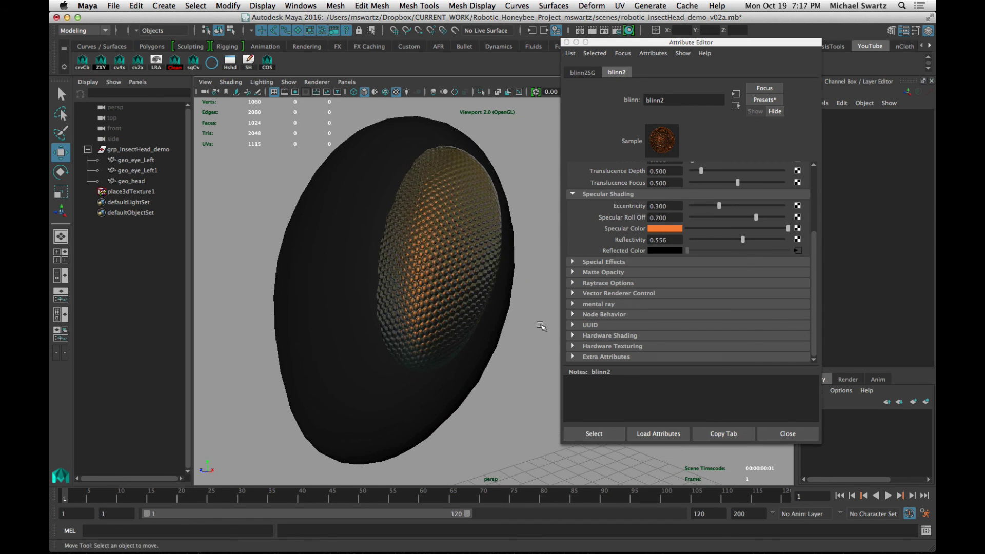
- Set blinn2's Specular Color to a saturated blue around hue 204
click(670, 229)
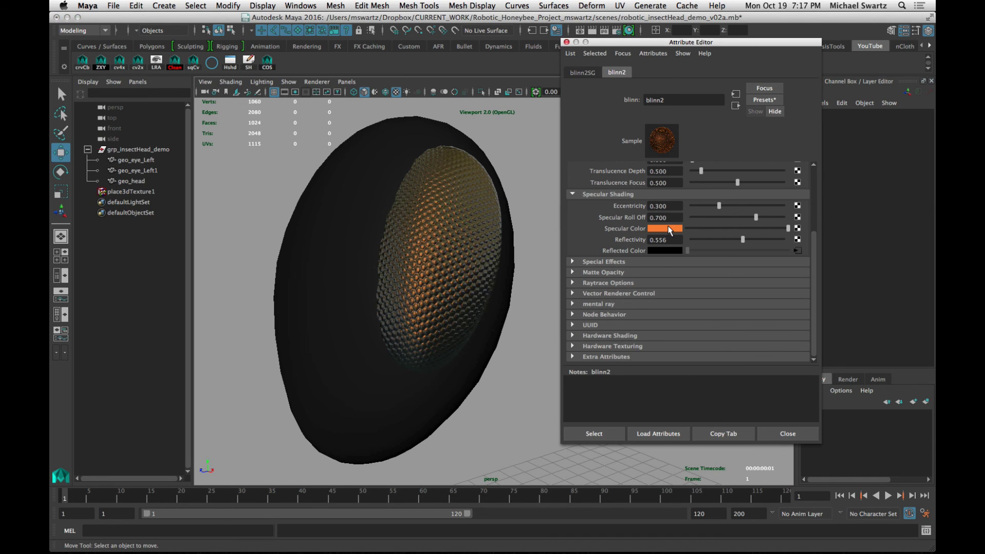
click(670, 230)
click(617, 220)
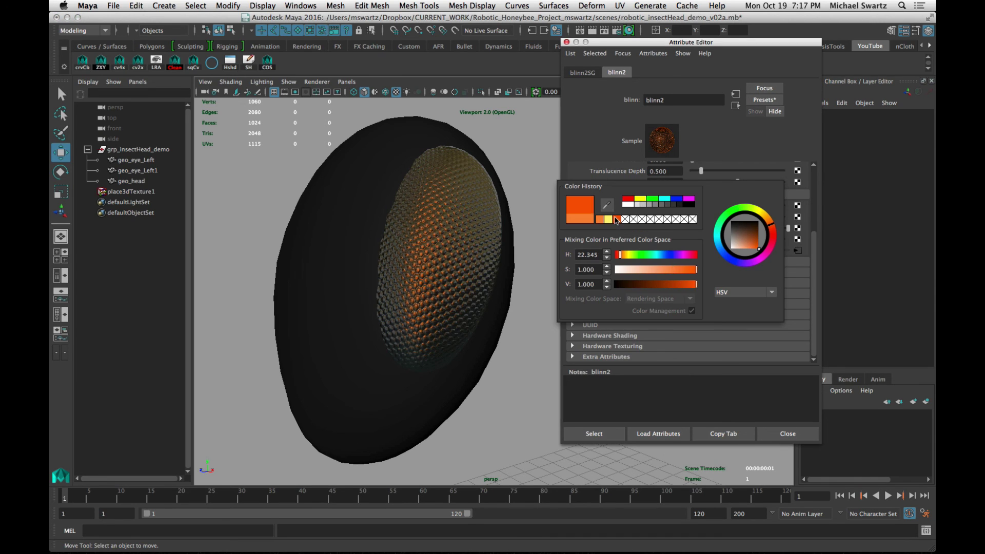
click(609, 221)
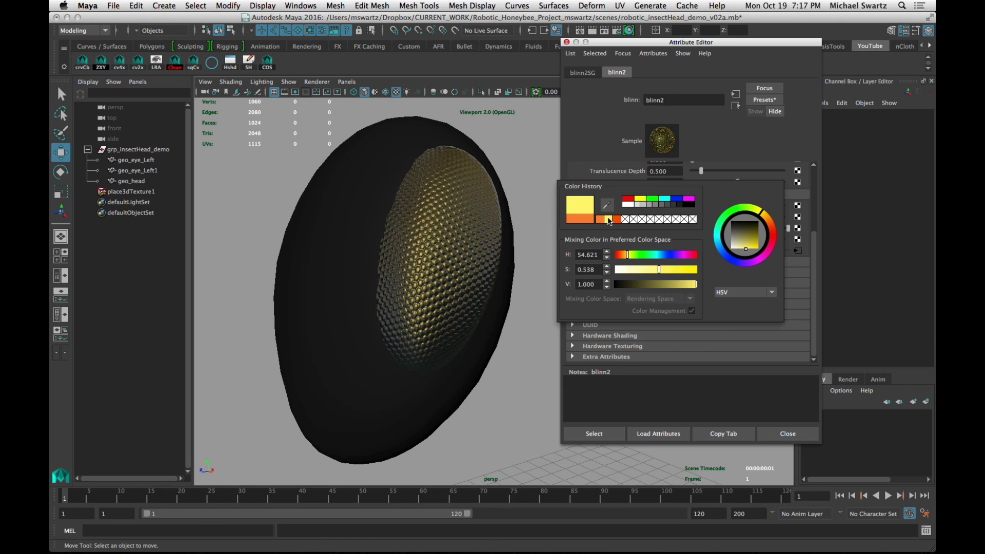
click(655, 201)
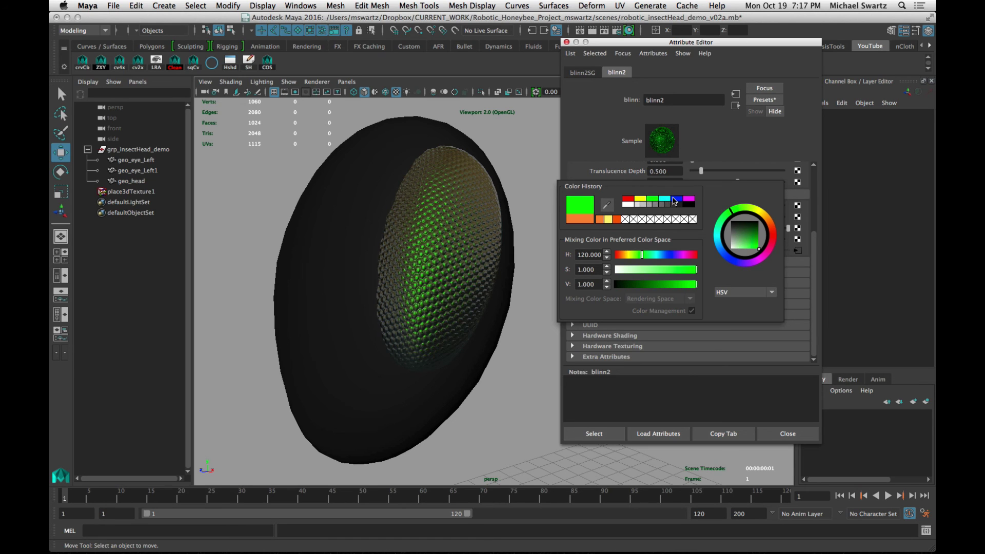
click(674, 201)
click(666, 201)
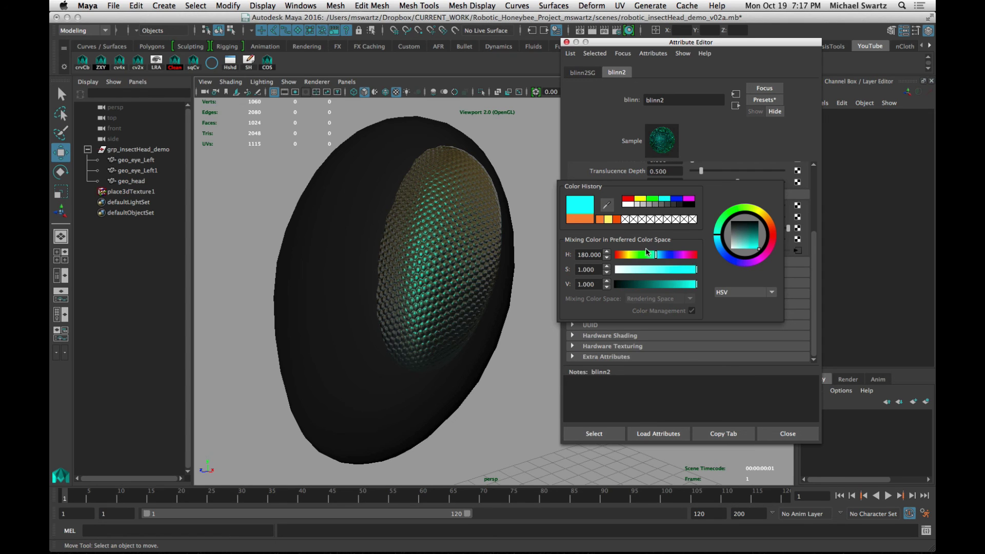
click(658, 255)
drag(658, 256, 662, 257)
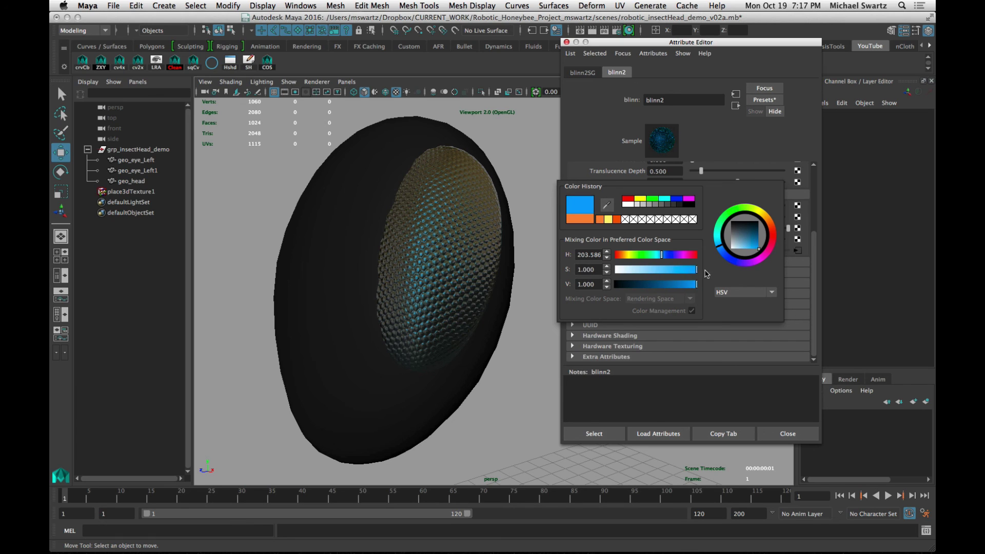
drag(442, 292, 513, 287)
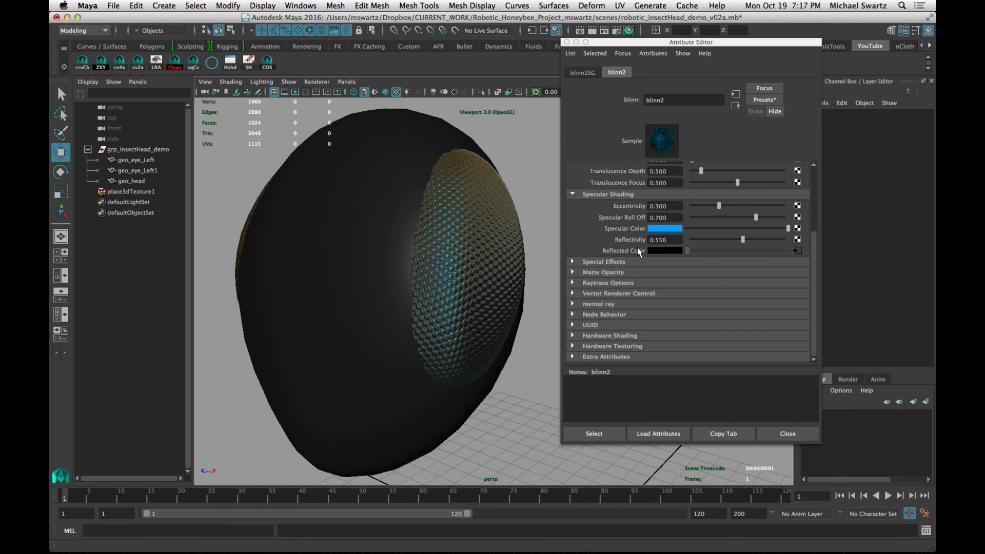
- Set the envBall1 reflection texture file2's Color Gain to blue from Color History, then darken it
click(804, 249)
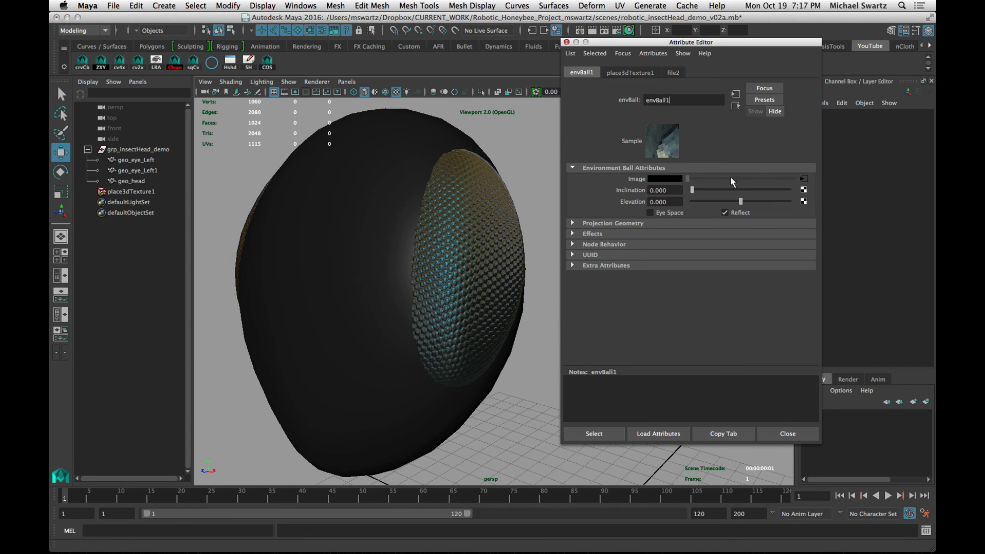
click(804, 179)
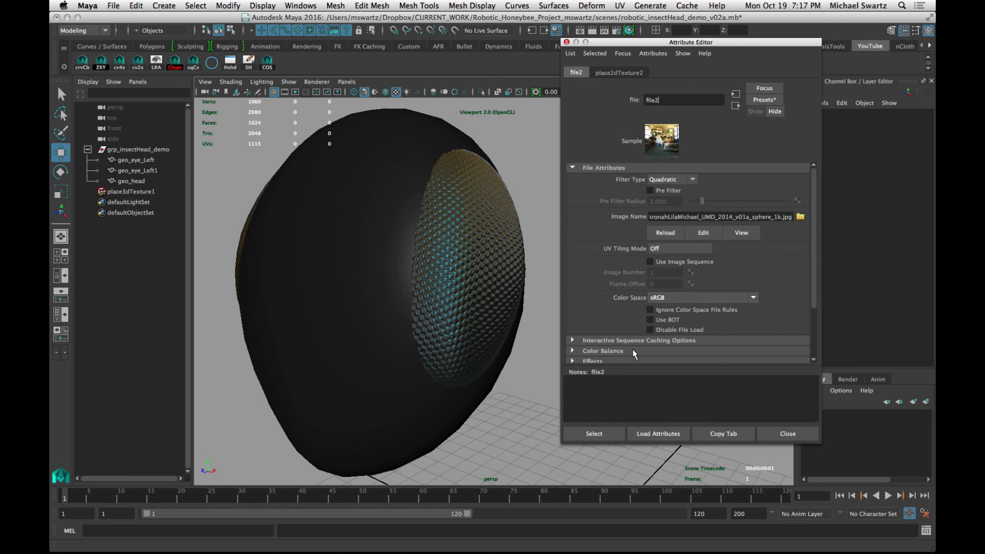
click(593, 352)
scroll(805, 251, down, 5)
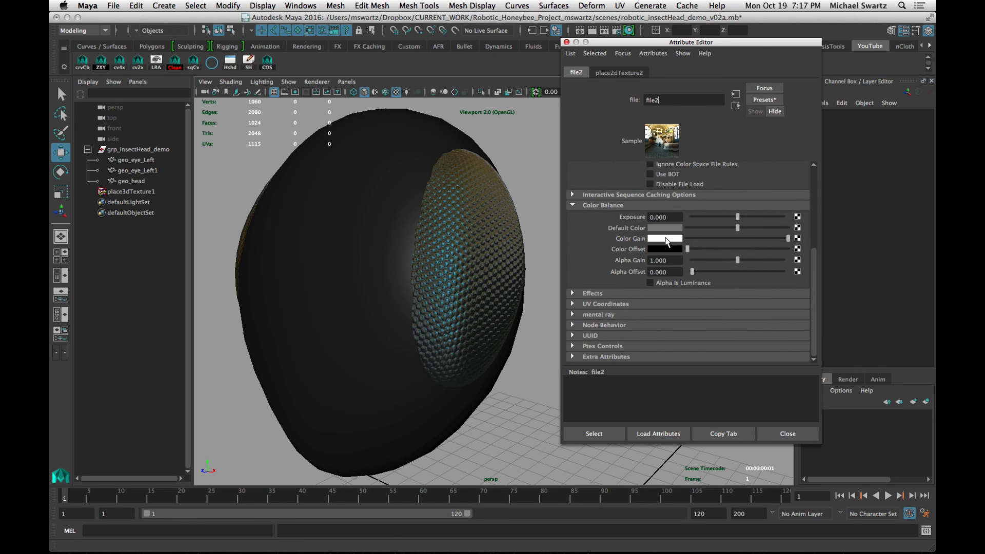
click(666, 239)
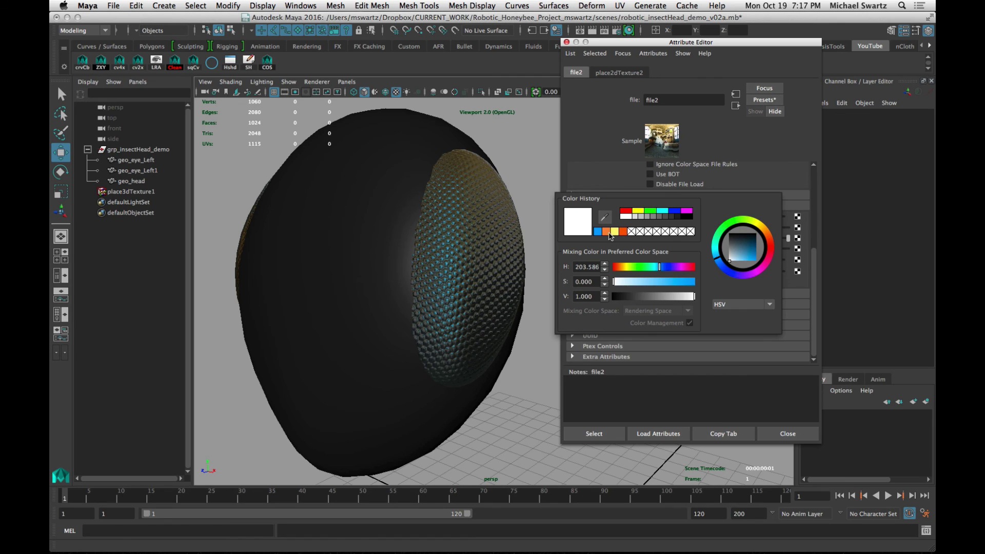
click(598, 231)
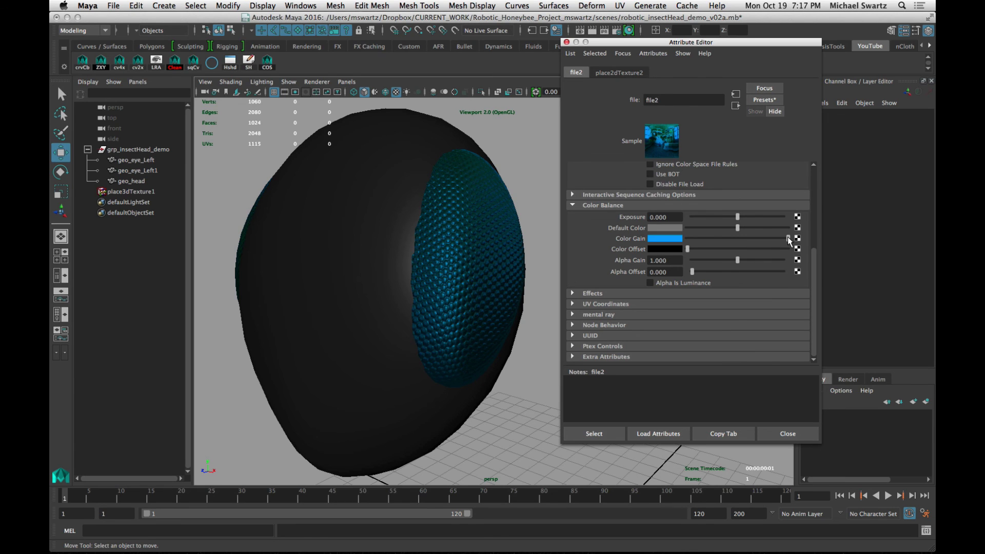
drag(788, 237, 763, 239)
drag(443, 272, 415, 320)
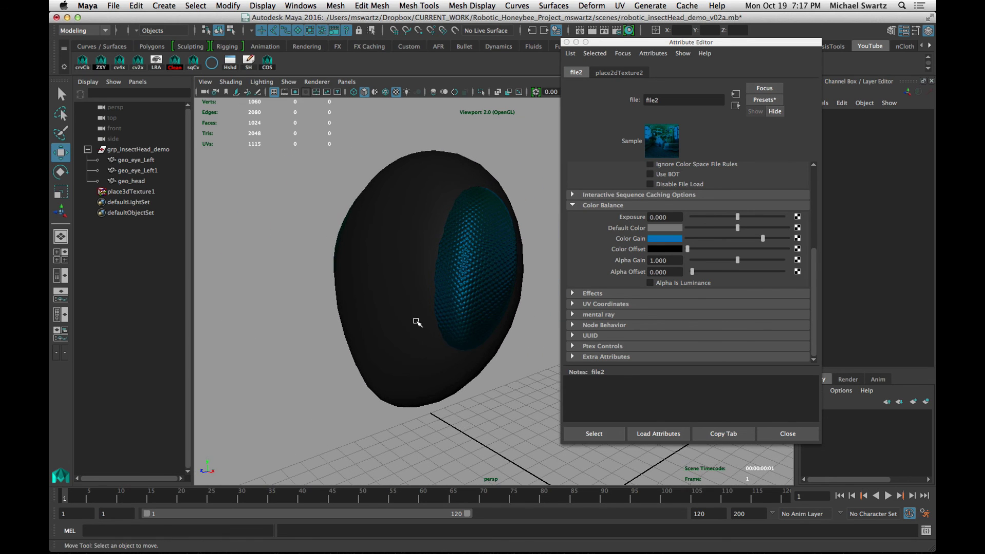